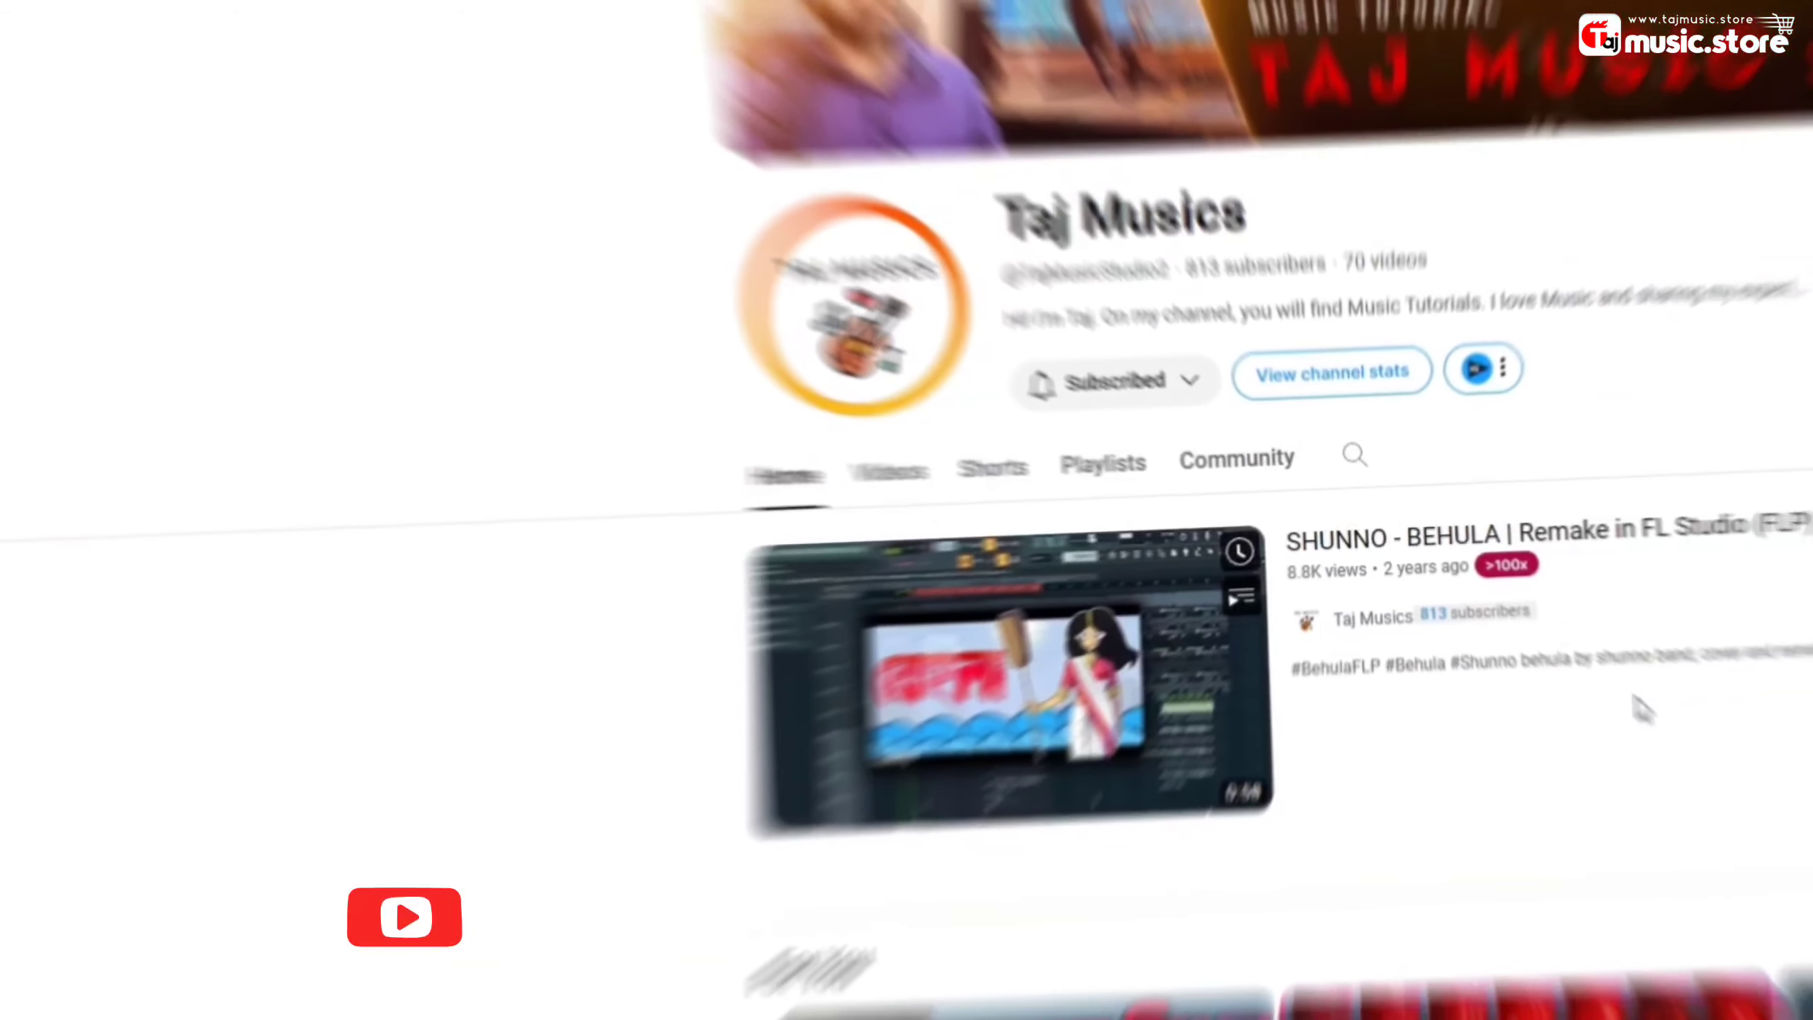
# - Browse the music channel's page, open its Music Tutorial A to Z playlist and look through the listed videos
pyautogui.scroll(-5, 1103, 511)
pyautogui.scroll(-5, 1103, 510)
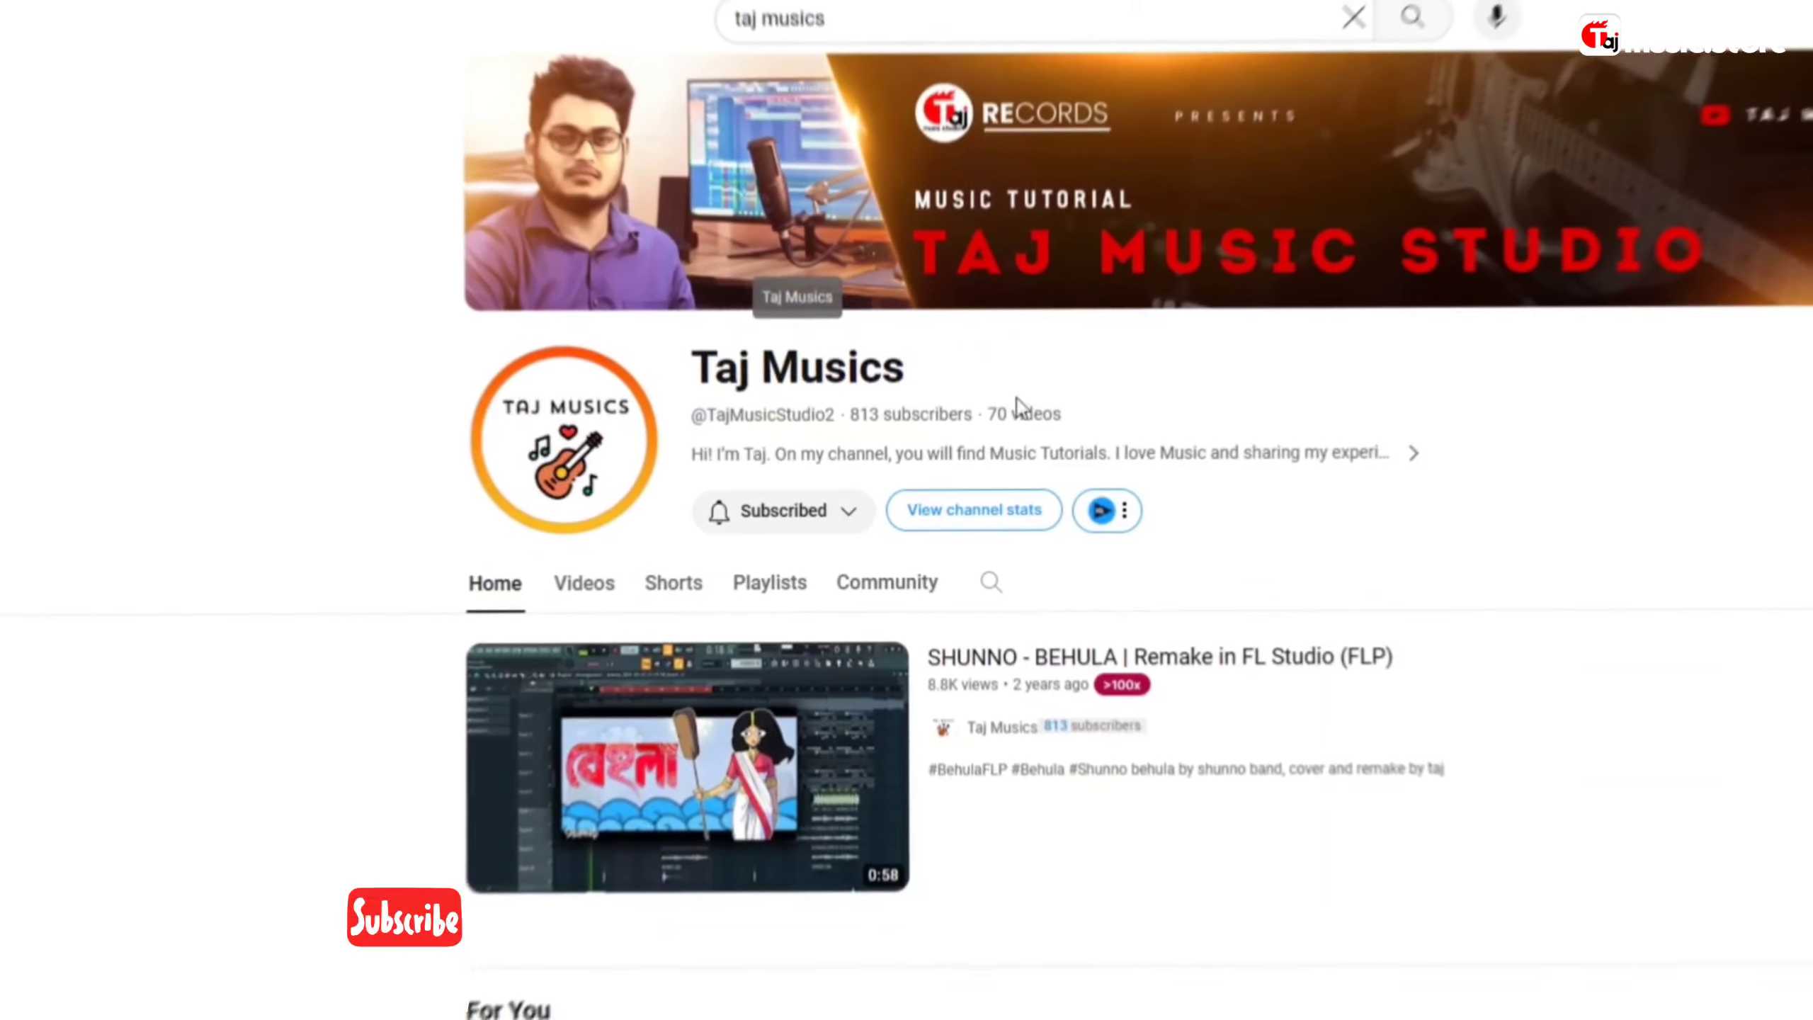
pyautogui.scroll(-10, 292, 740)
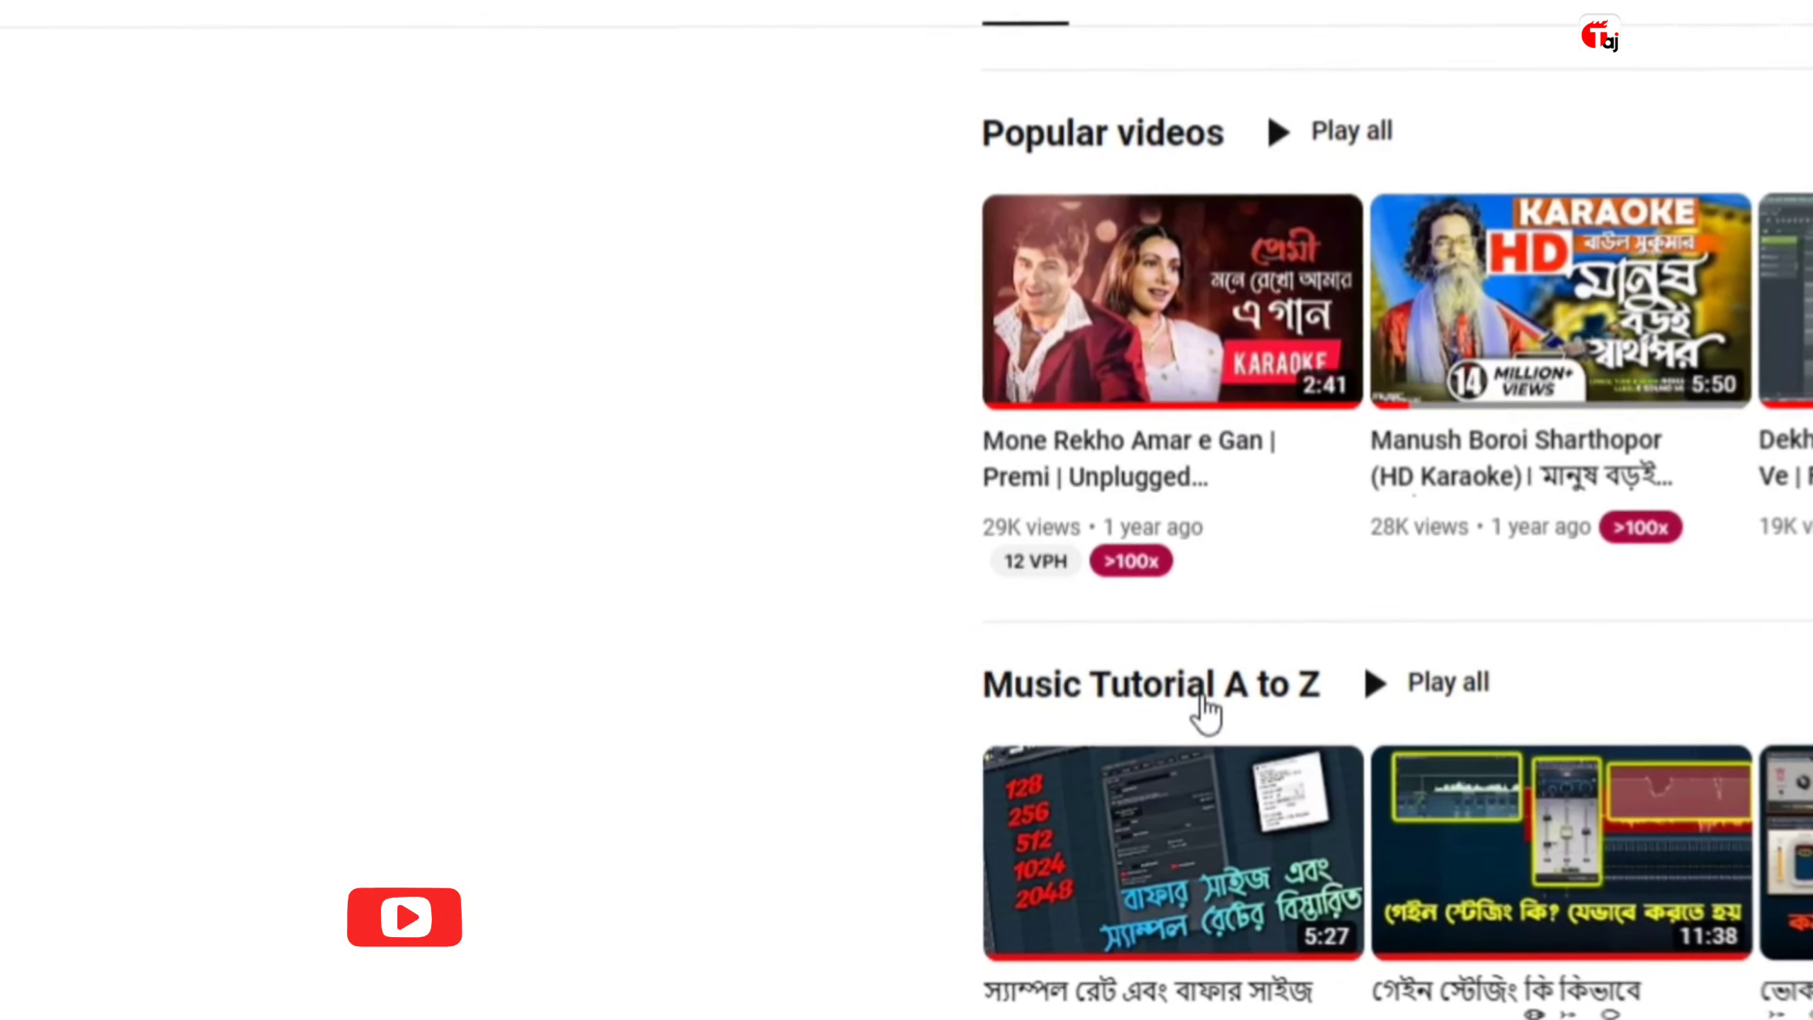
pyautogui.click(1213, 710)
pyautogui.scroll(-15, 930, 596)
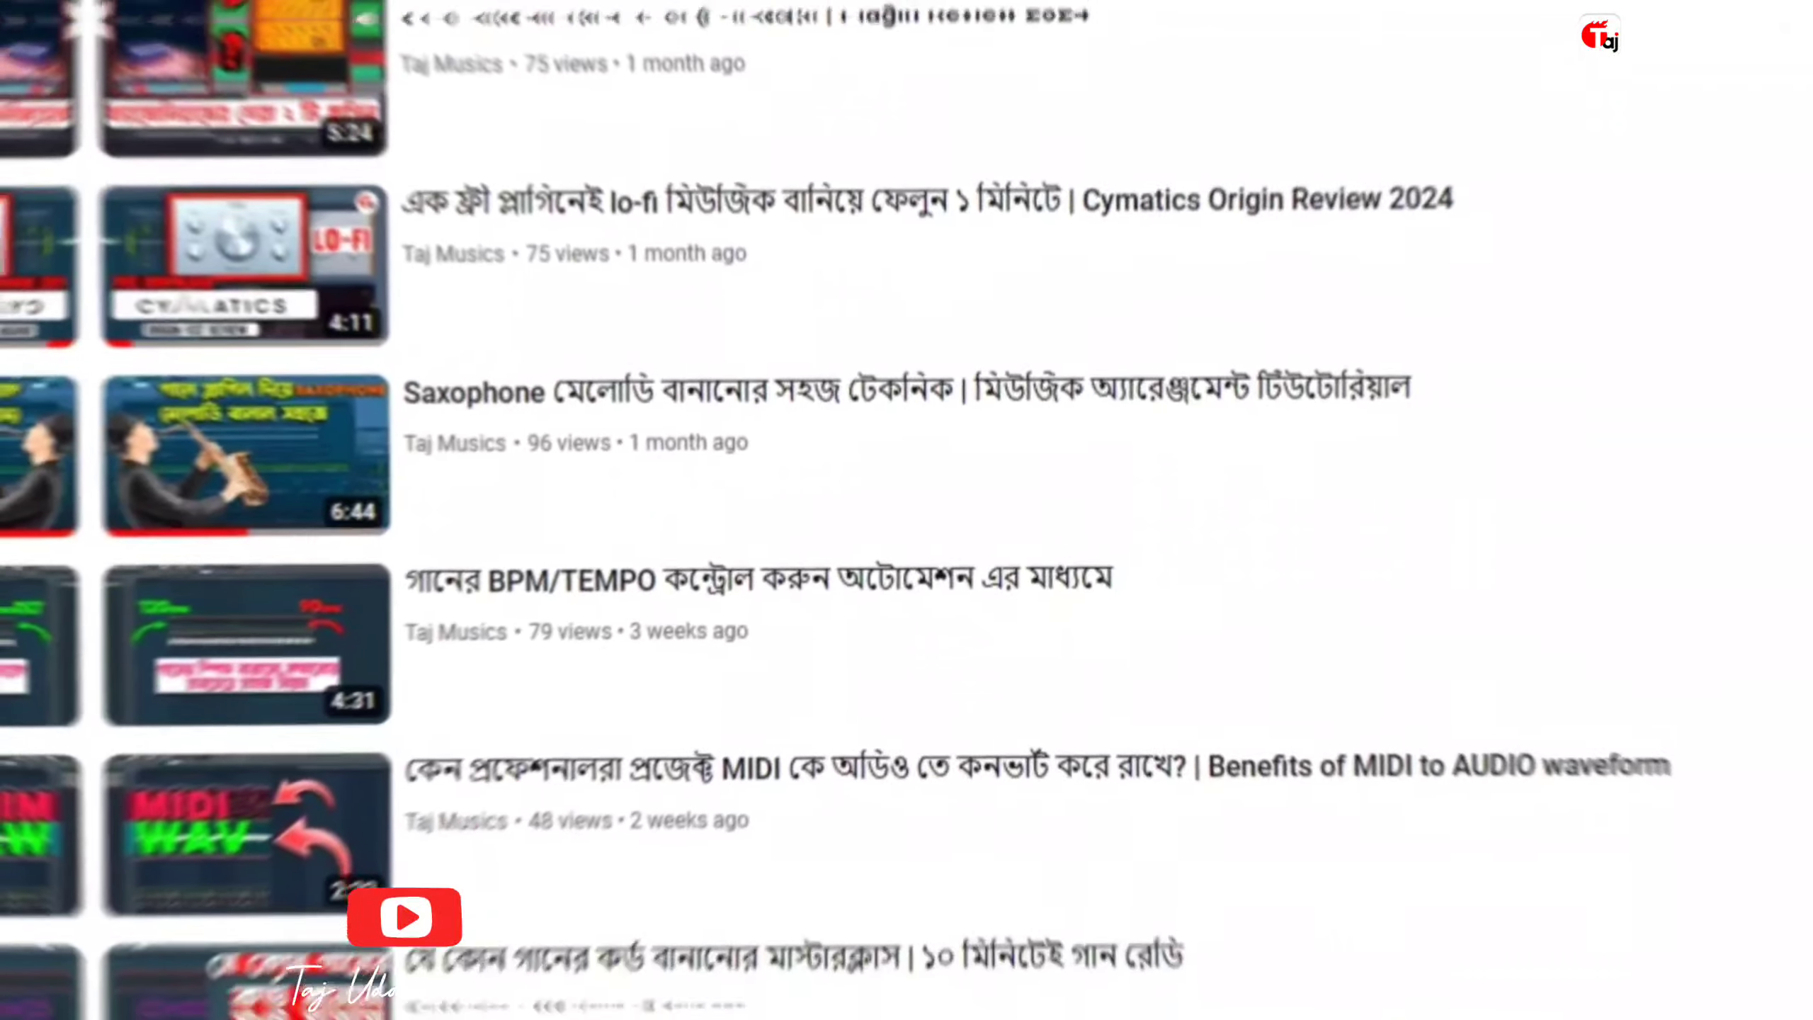
pyautogui.scroll(10, 750, 450)
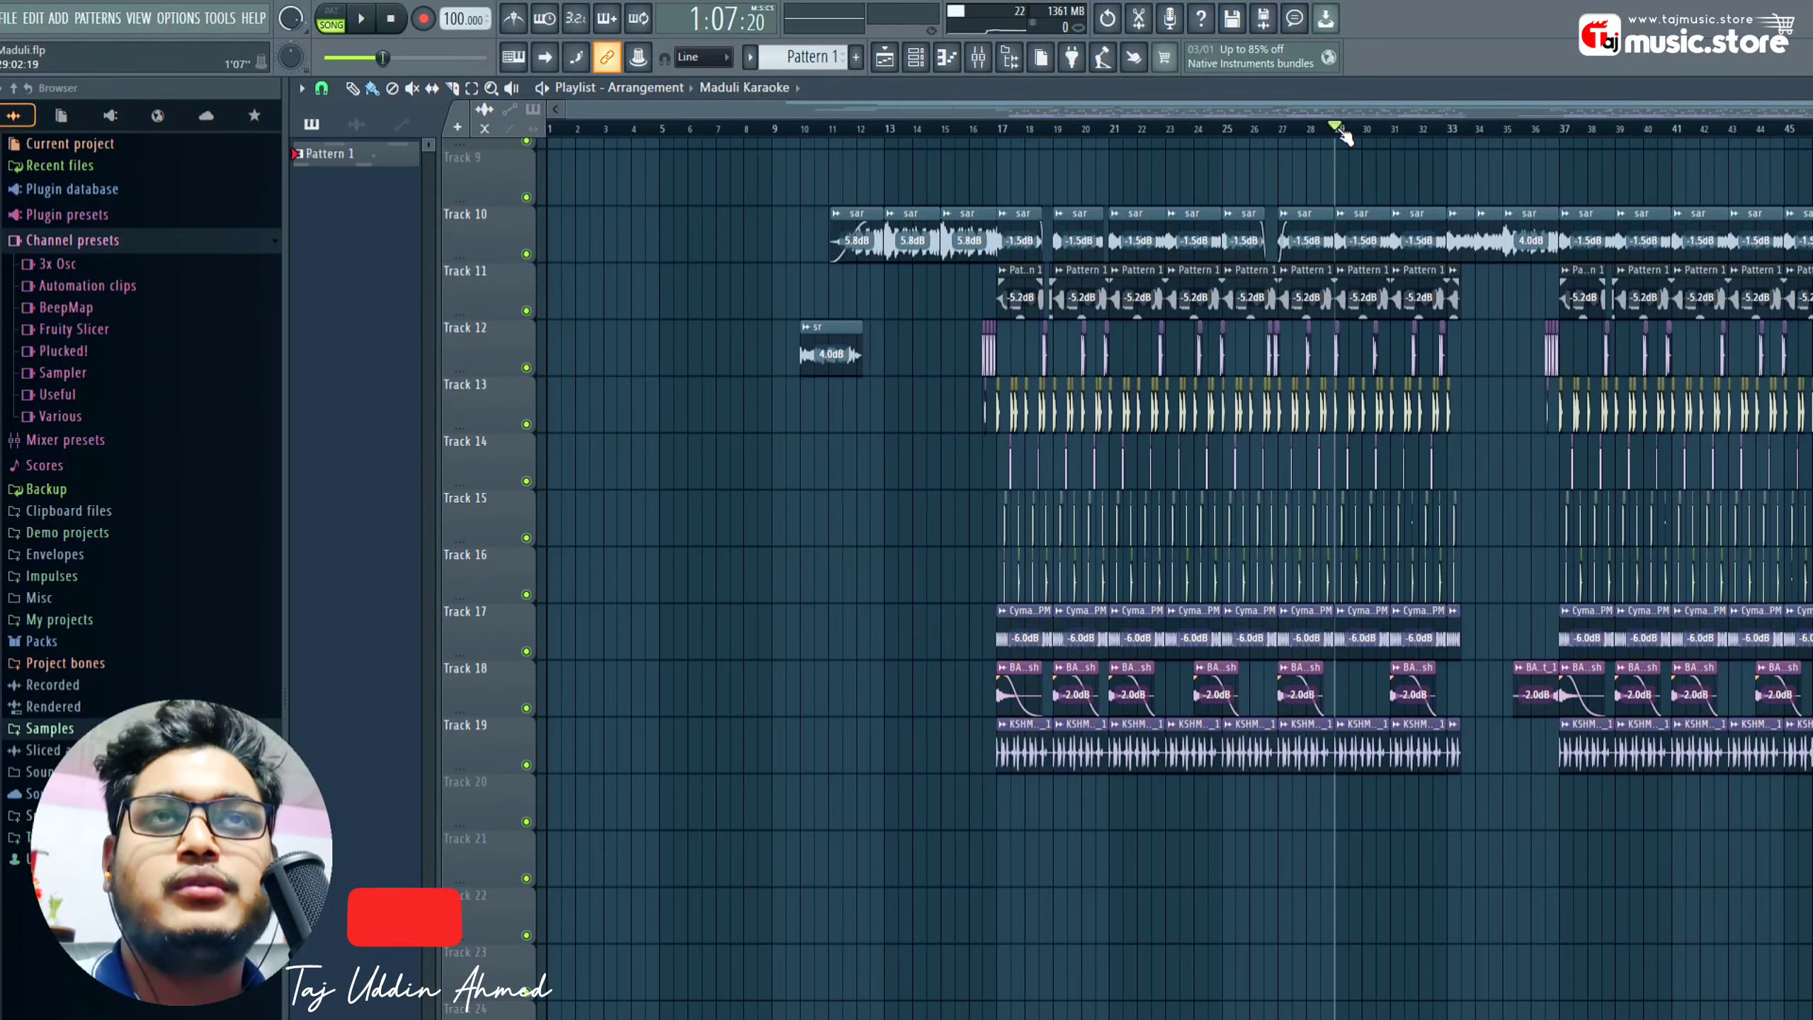
# - Switch to FL Studio, solo Track 10, select bars 29 to 31 in the playlist and play that section
pyautogui.scroll(4, 1340, 130)
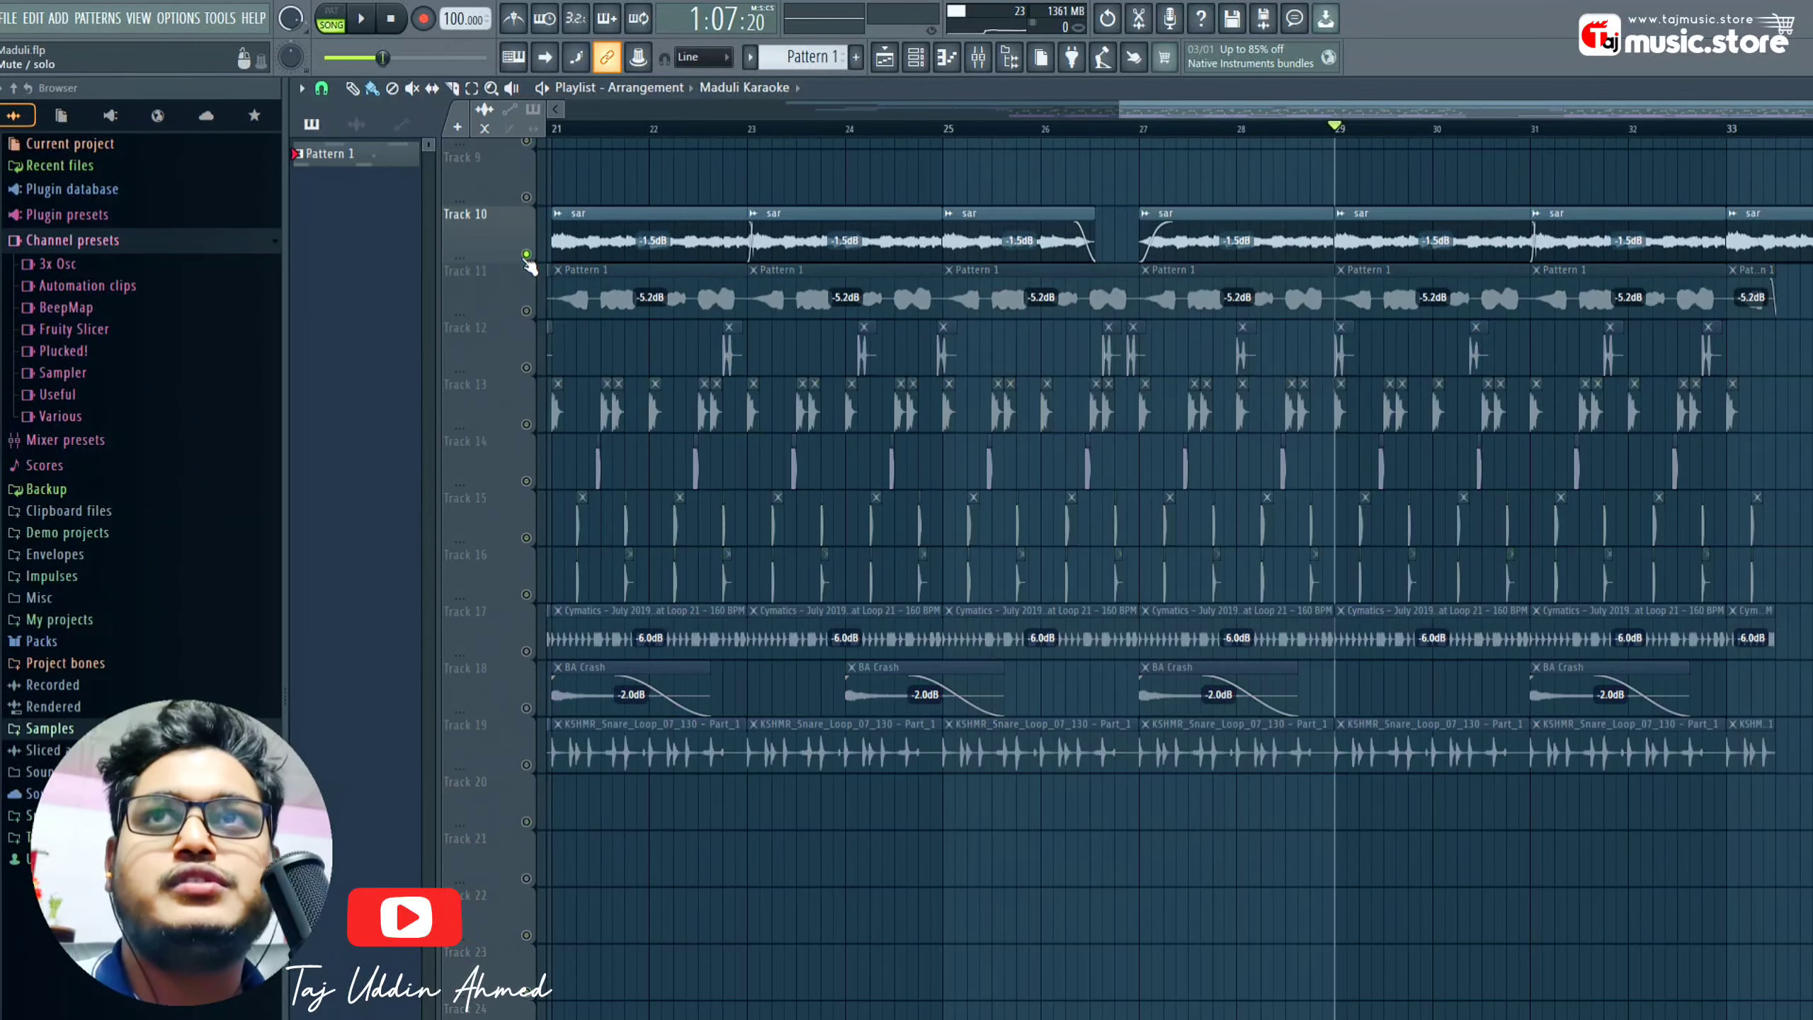
pyautogui.rightClick(526, 254)
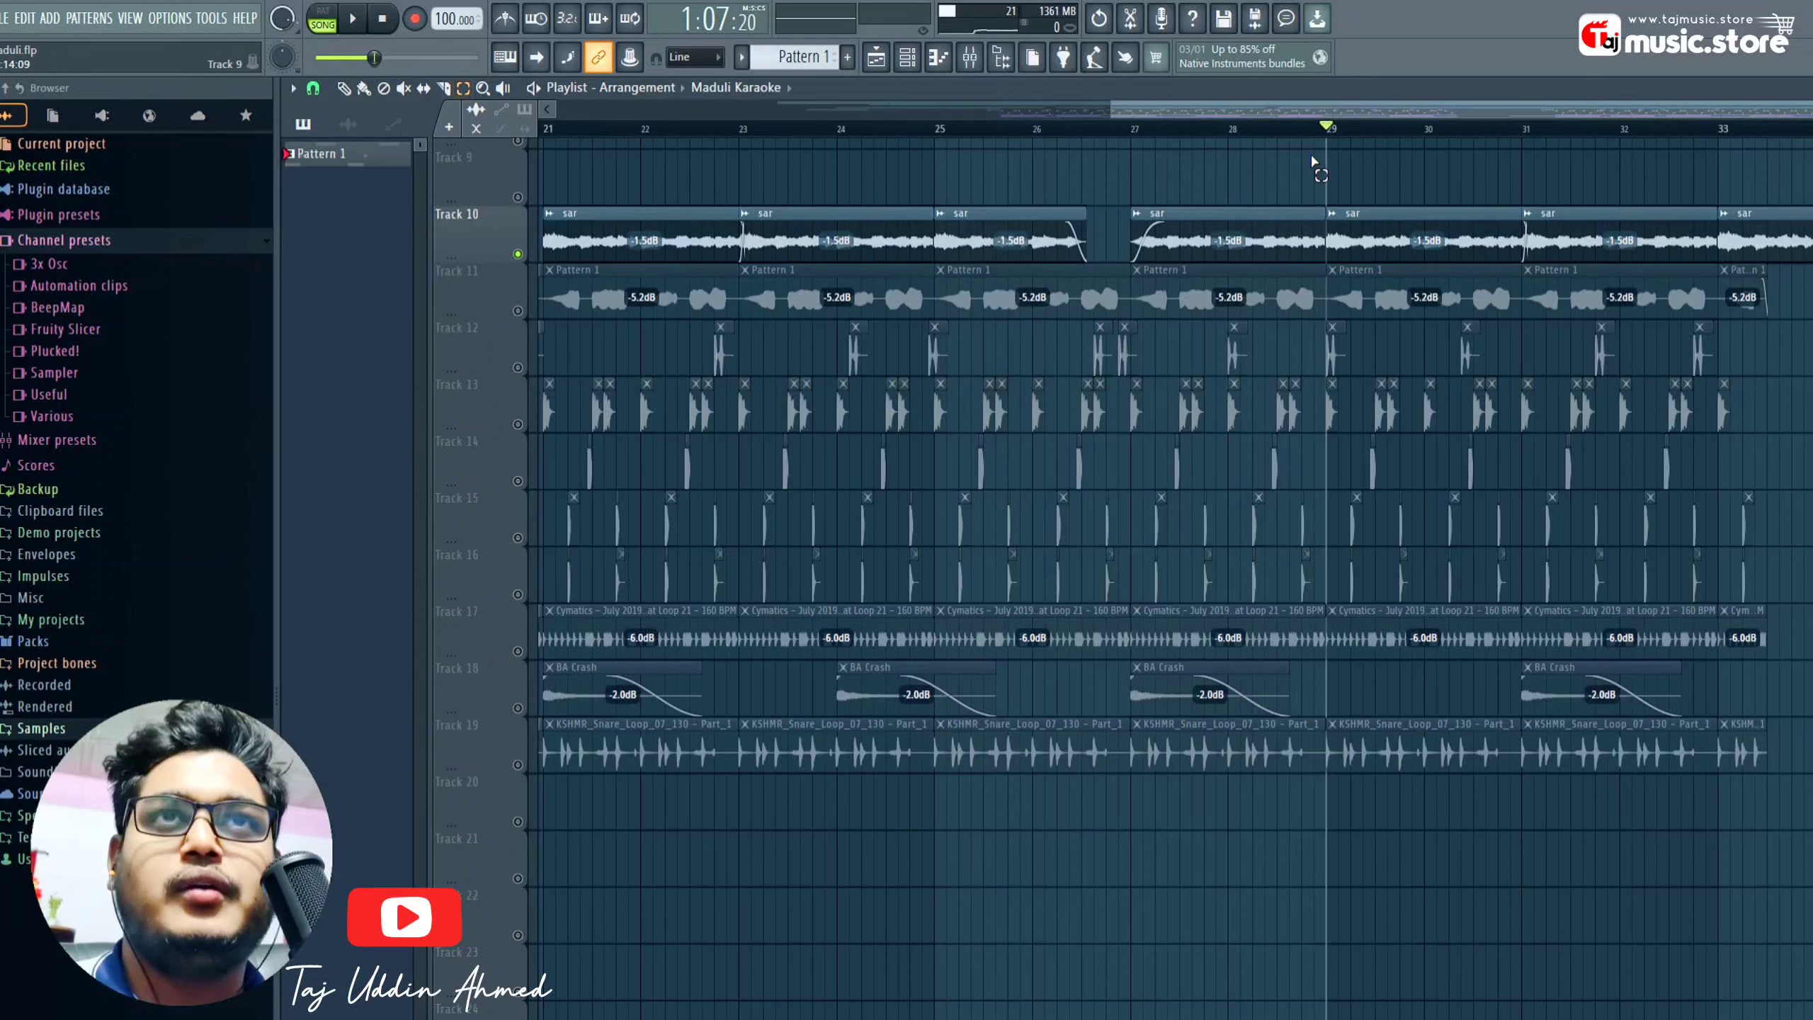
pyautogui.moveTo(1329, 130); pyautogui.dragTo(1526, 130)
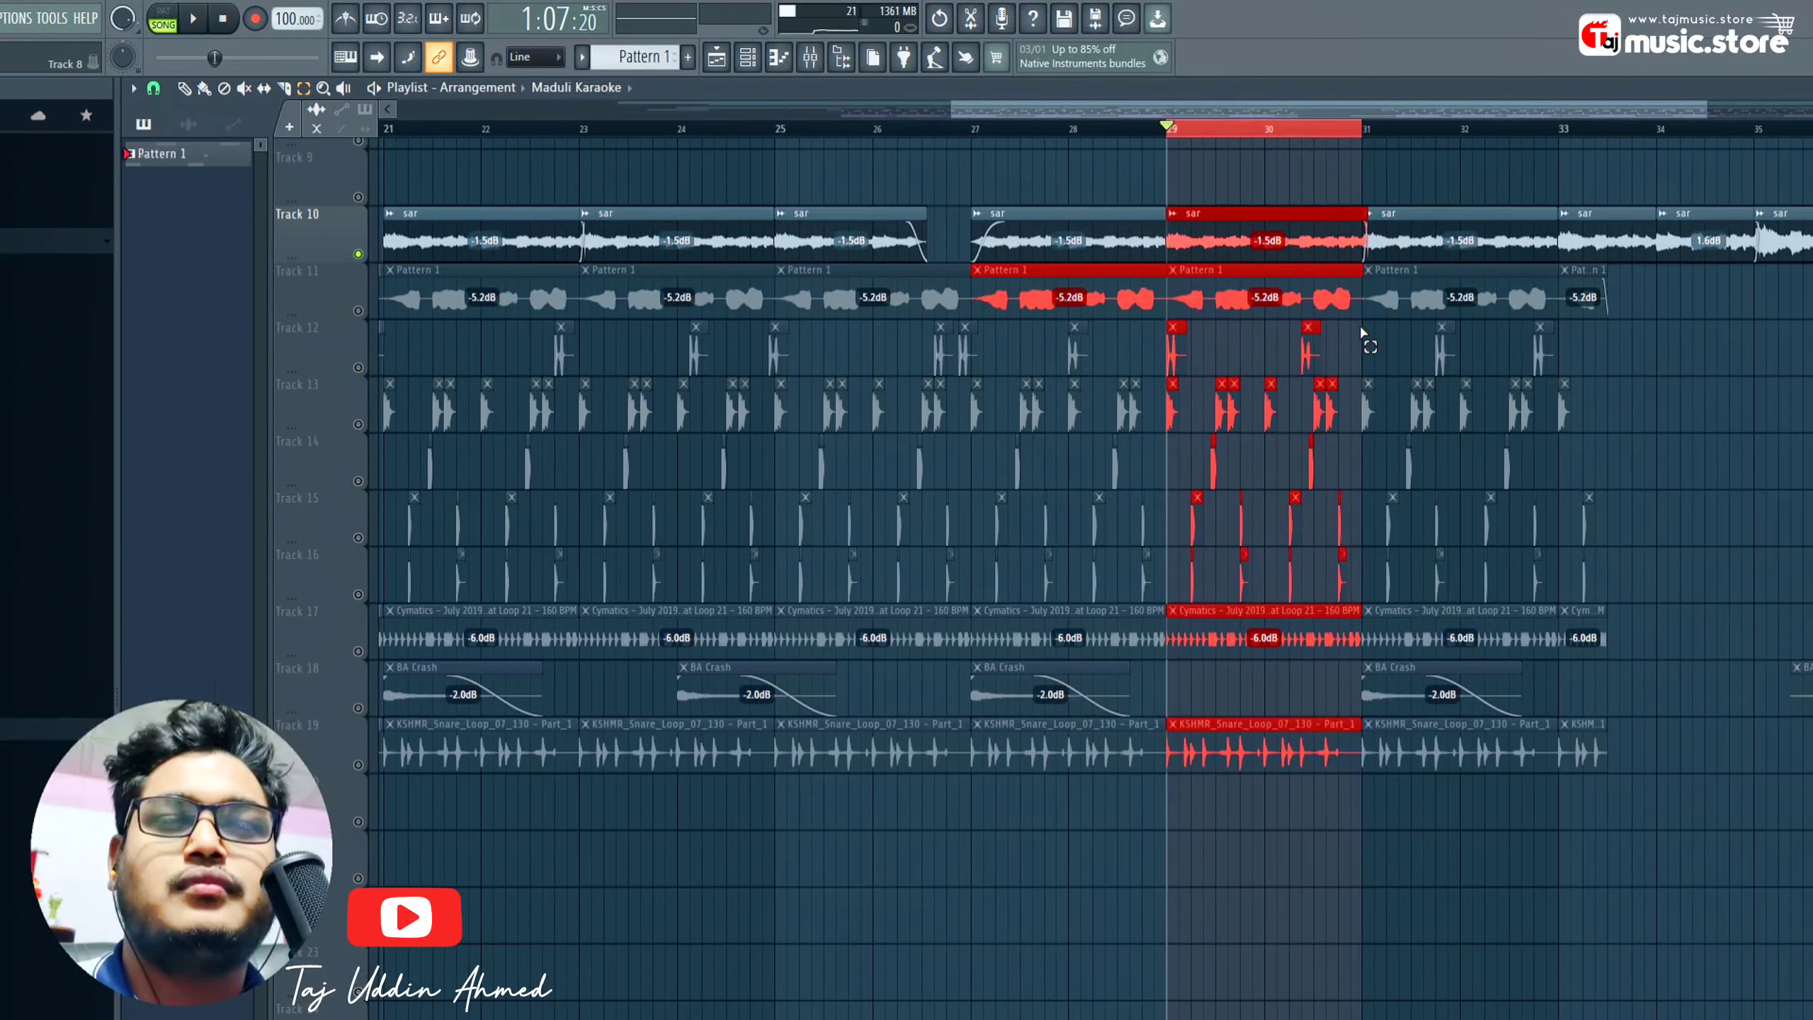
pyautogui.press('space')
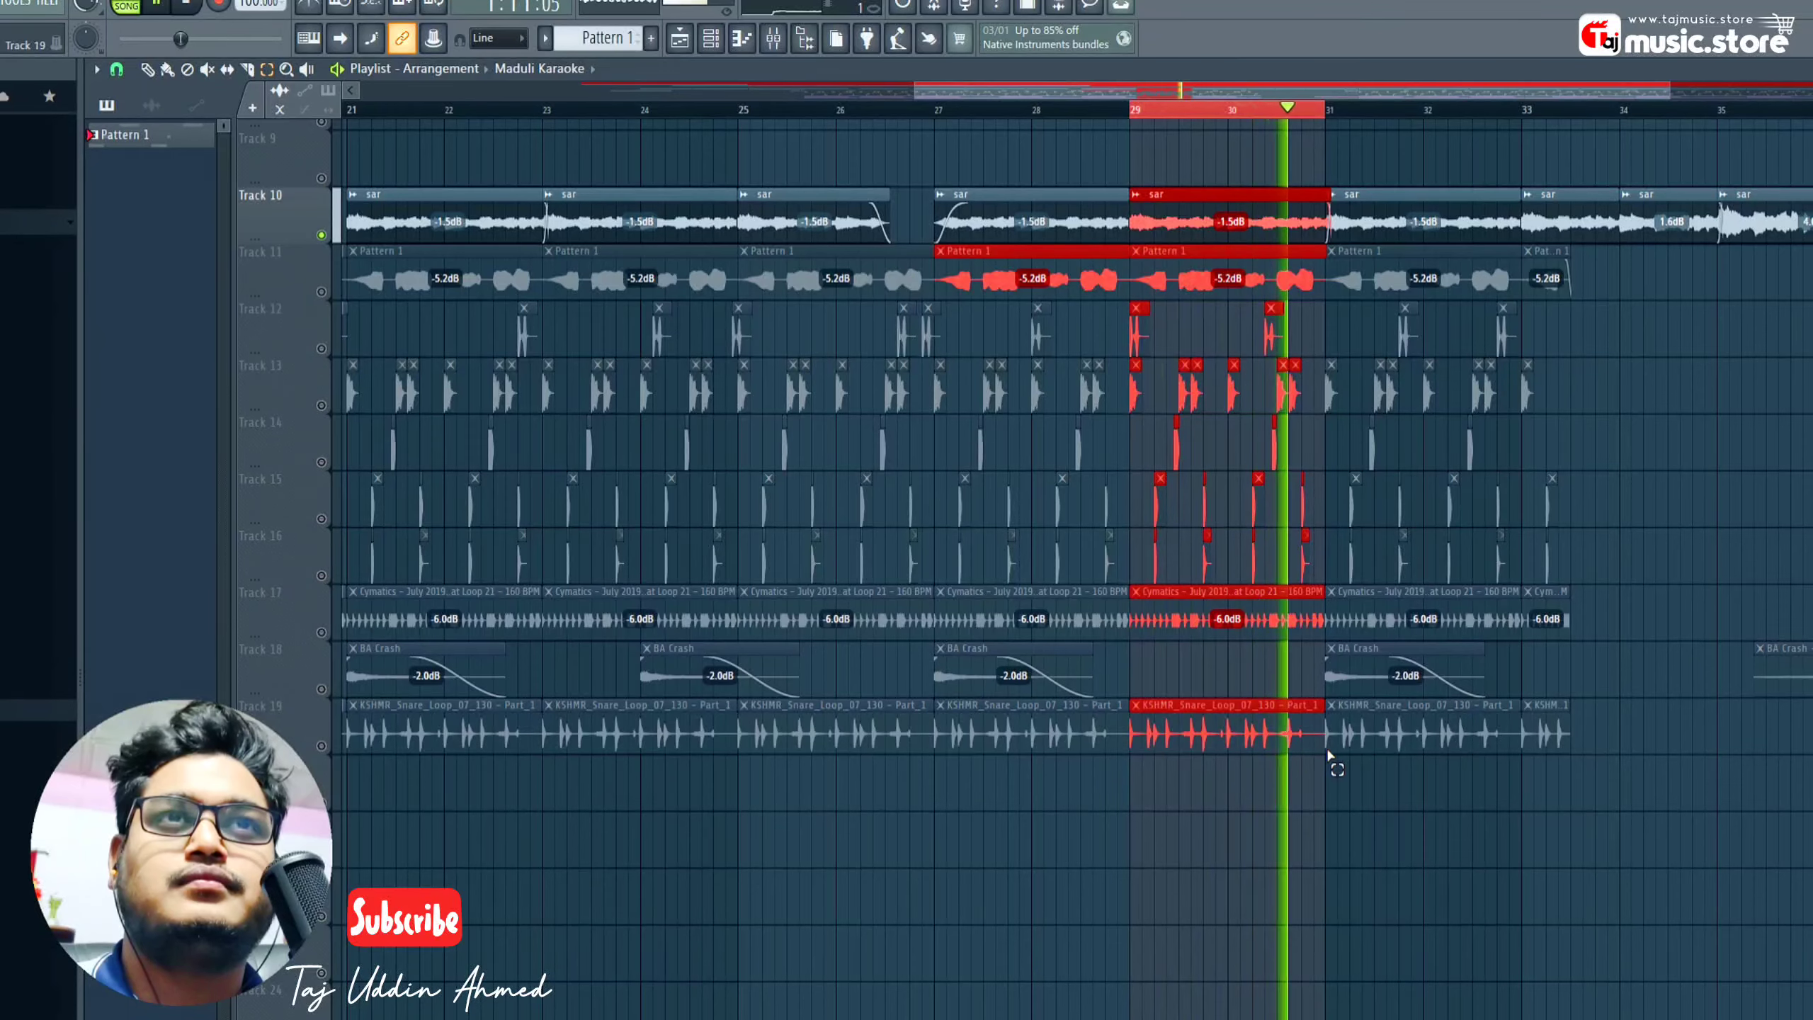
pyautogui.press('space')
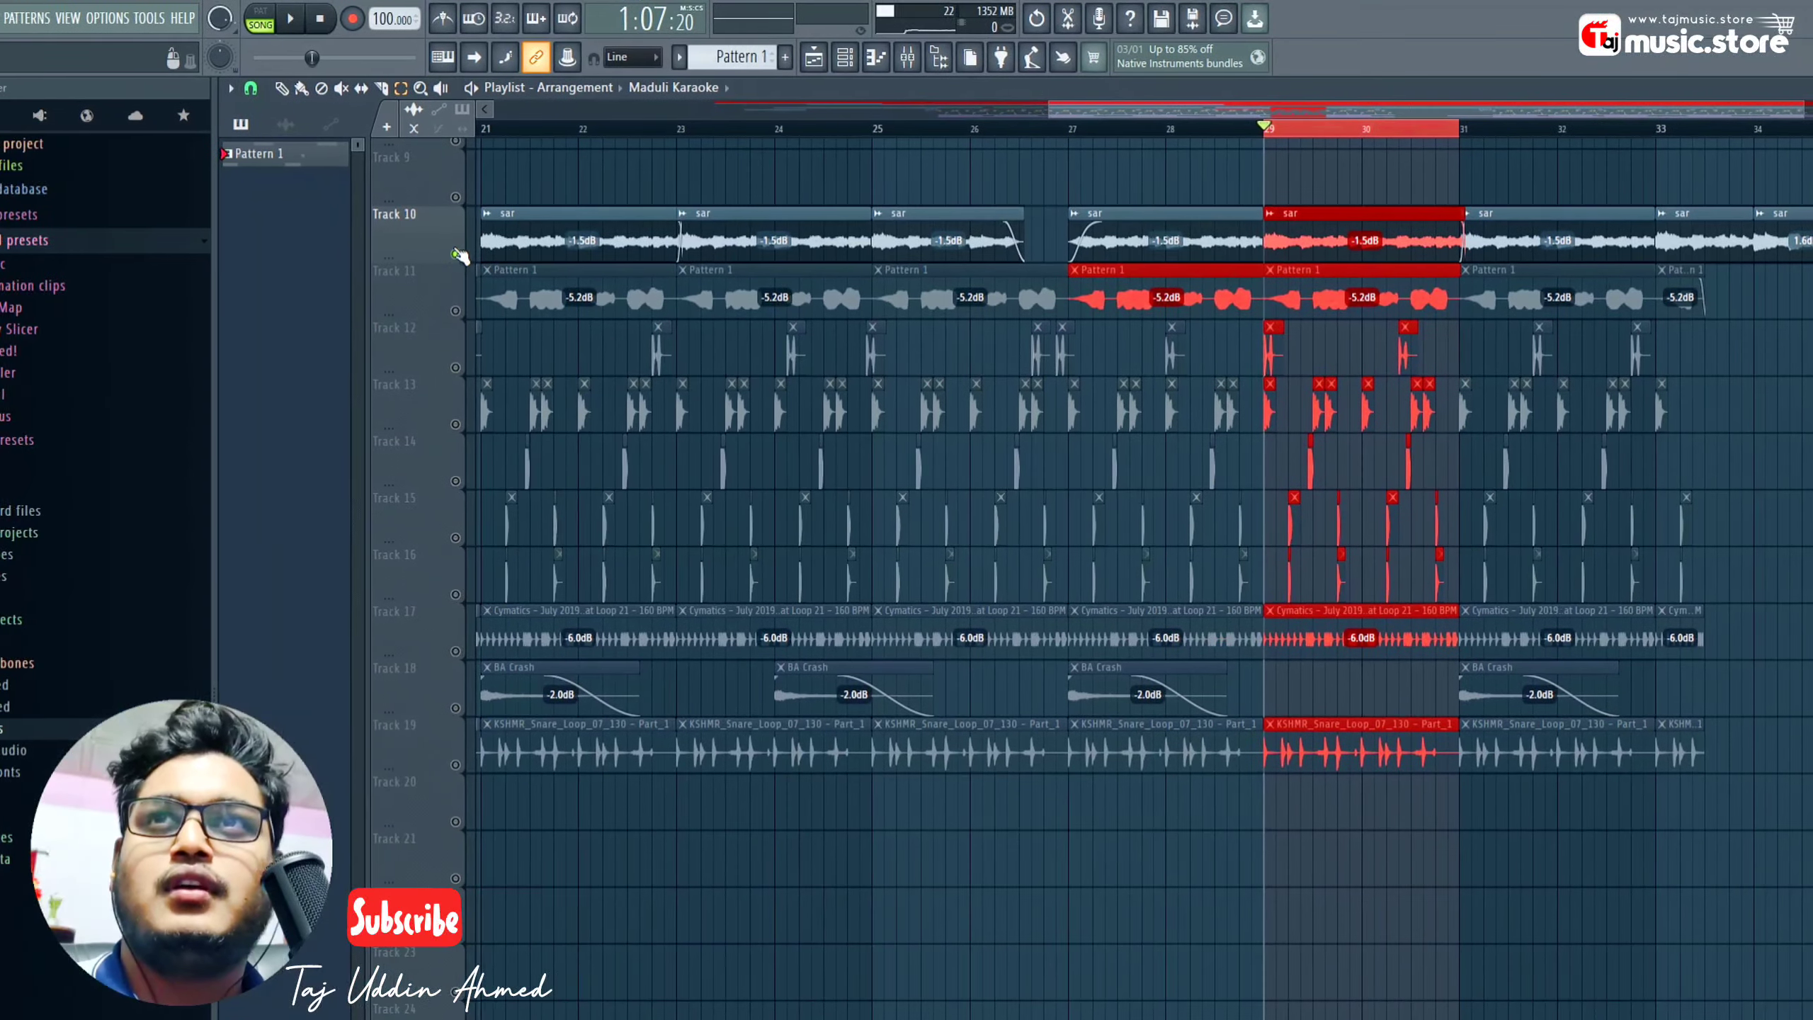
# - Clear the time selection, turn off the Track 10 solo and set the playback position to bar 17
pyautogui.click(1138, 131)
pyautogui.scroll(-3, 877, 132)
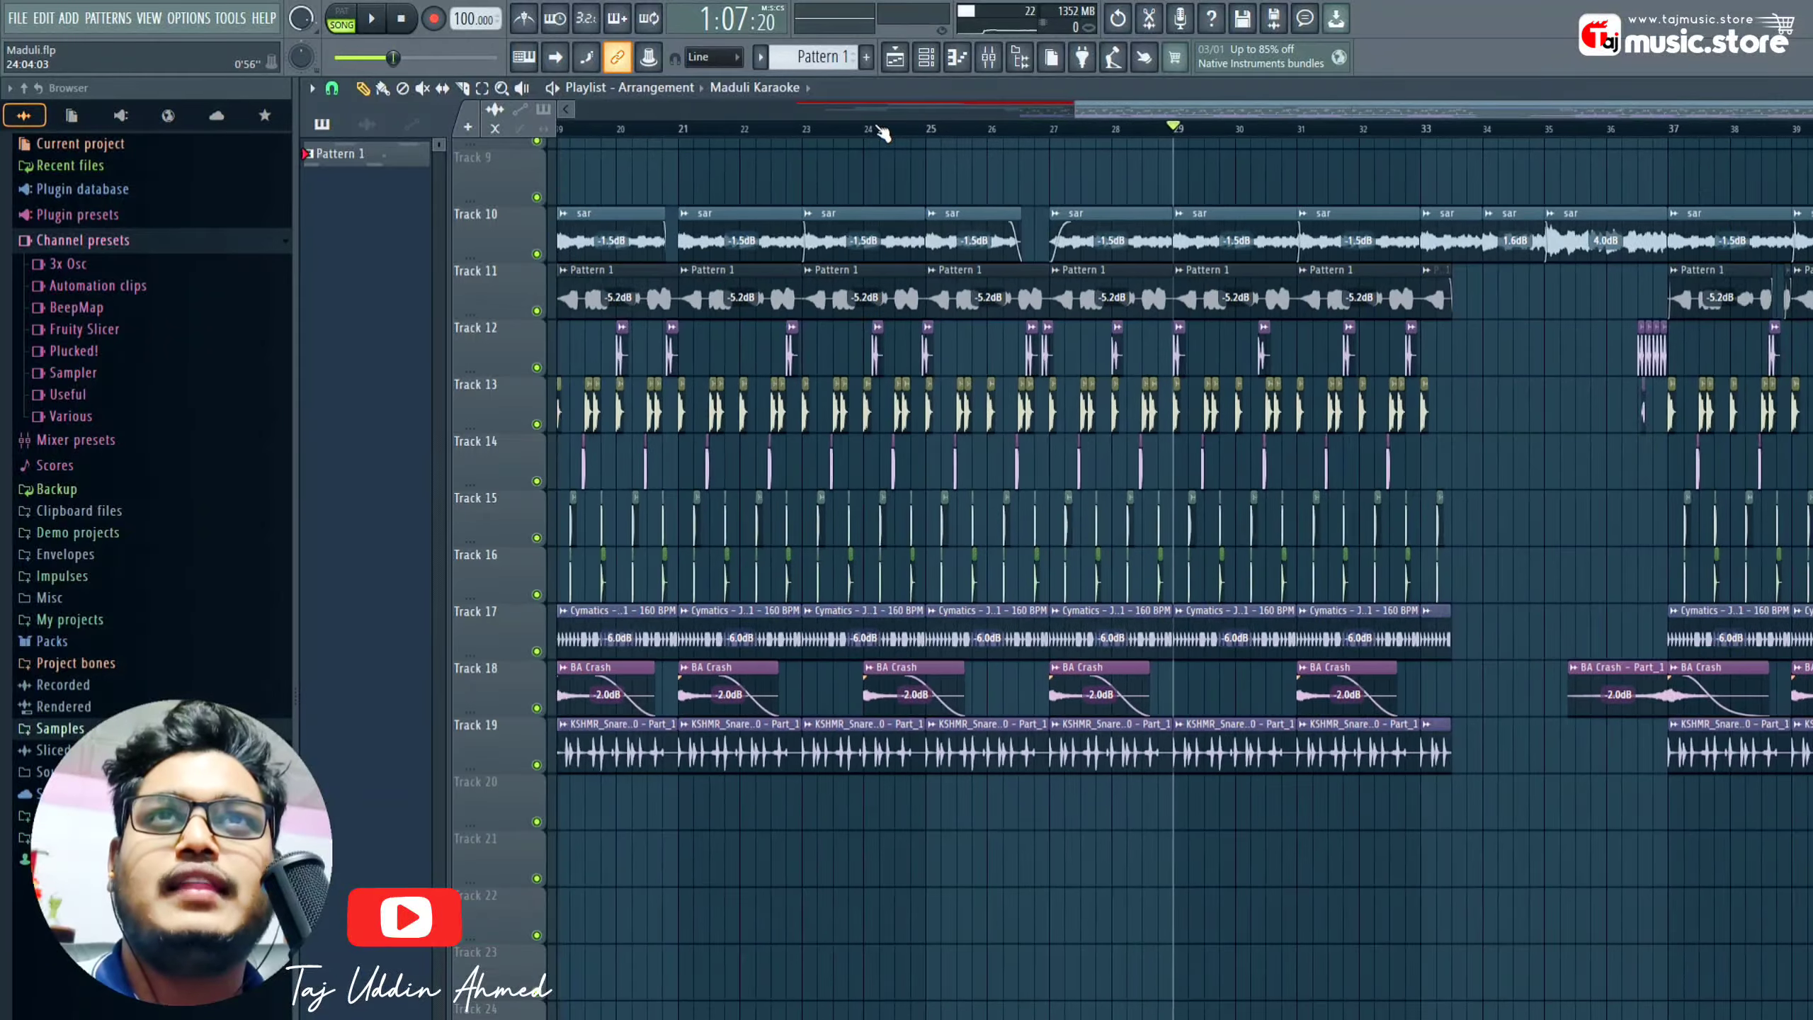
pyautogui.click(910, 107)
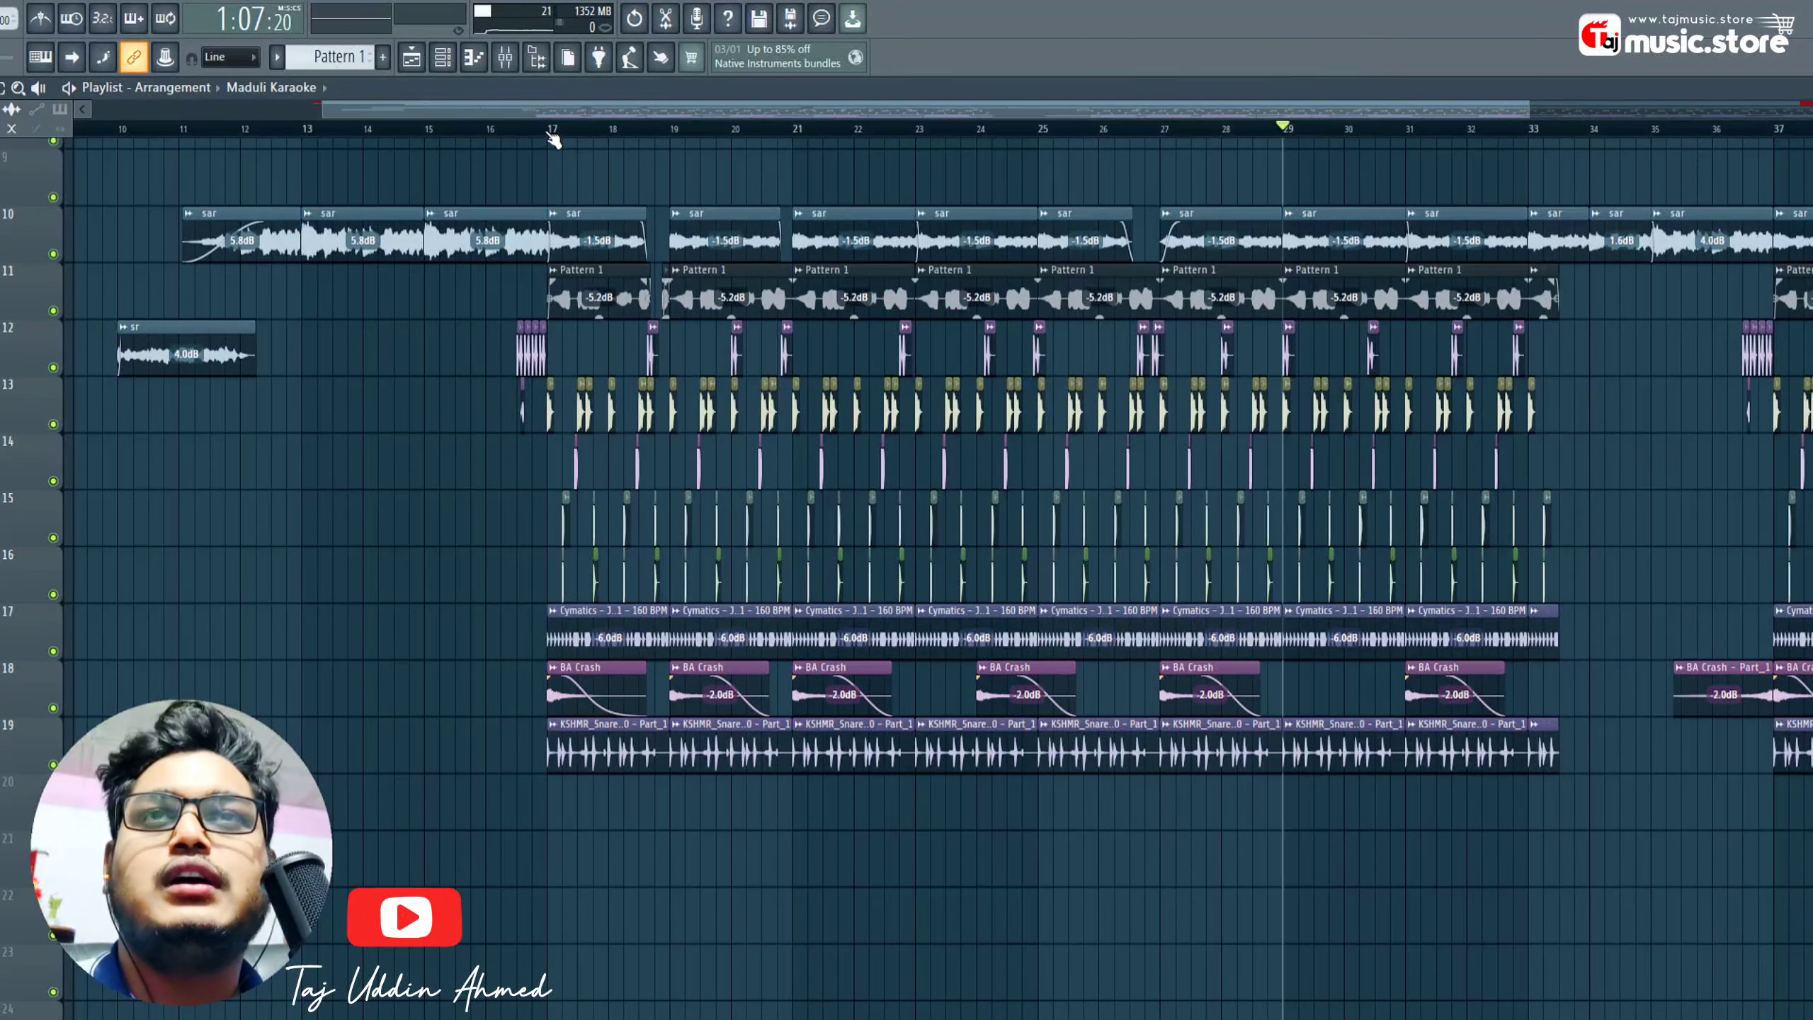
pyautogui.click(551, 132)
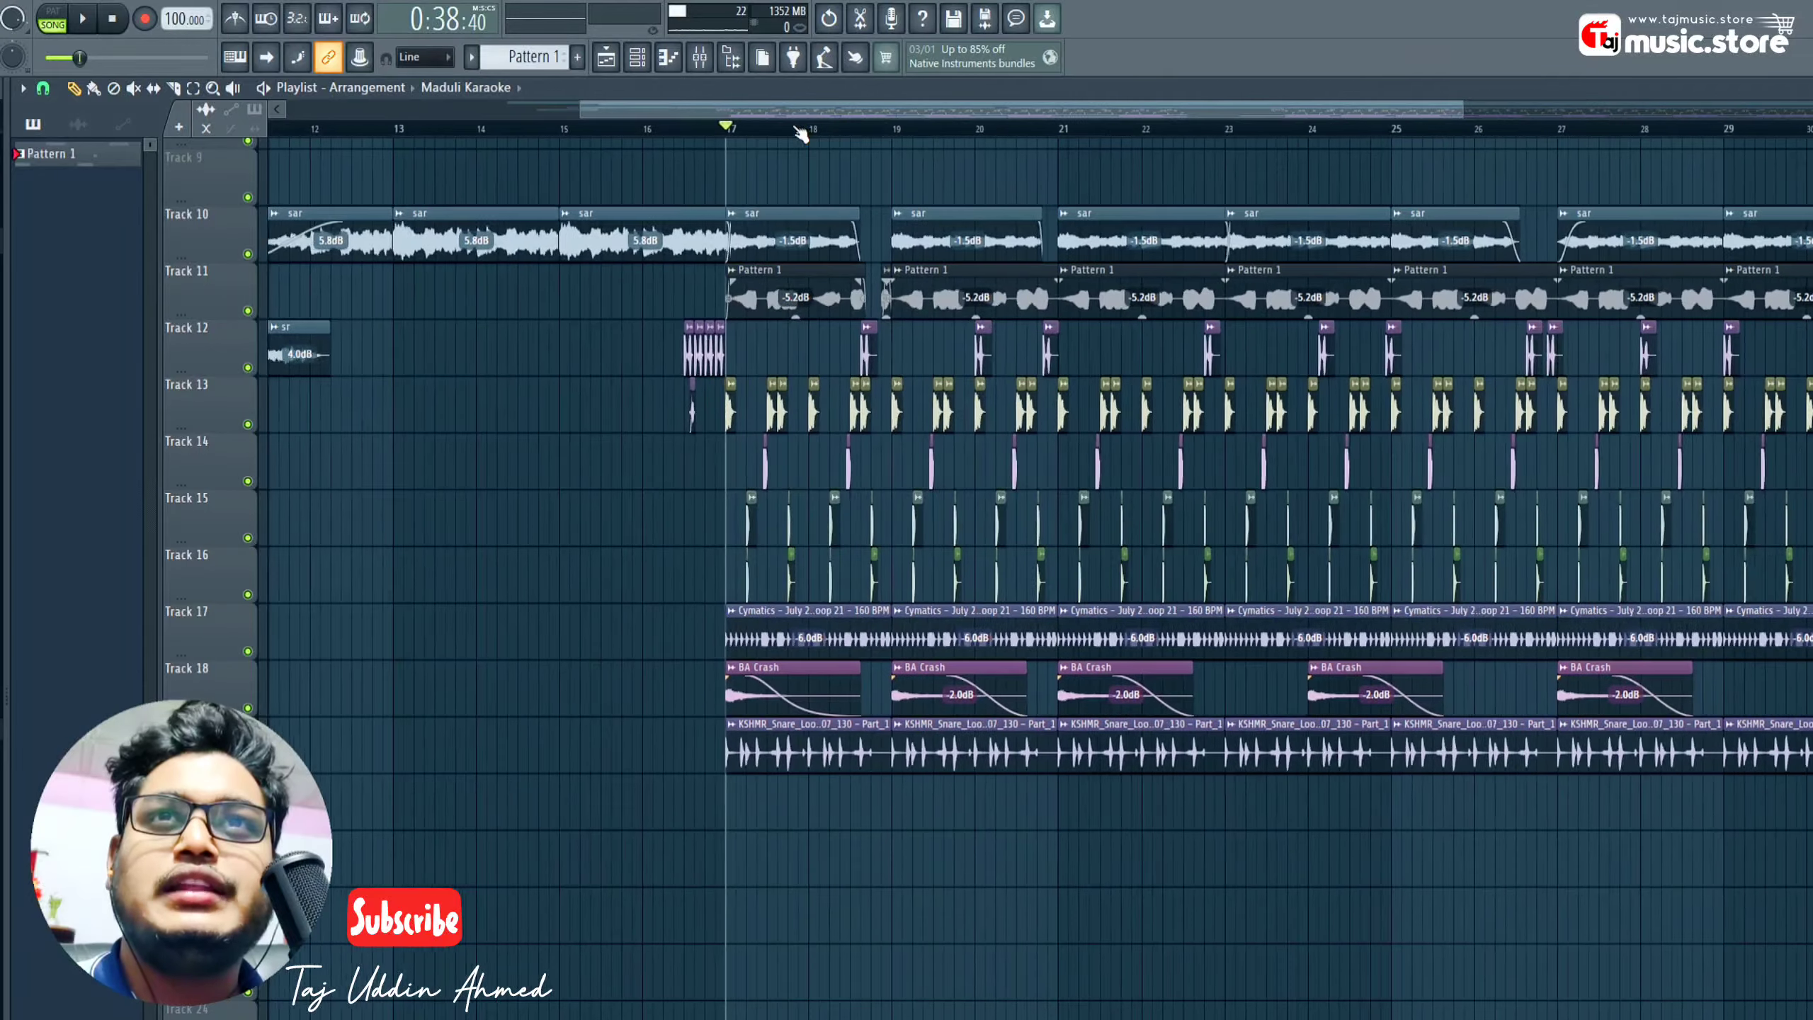
pyautogui.scroll(1, 800, 132)
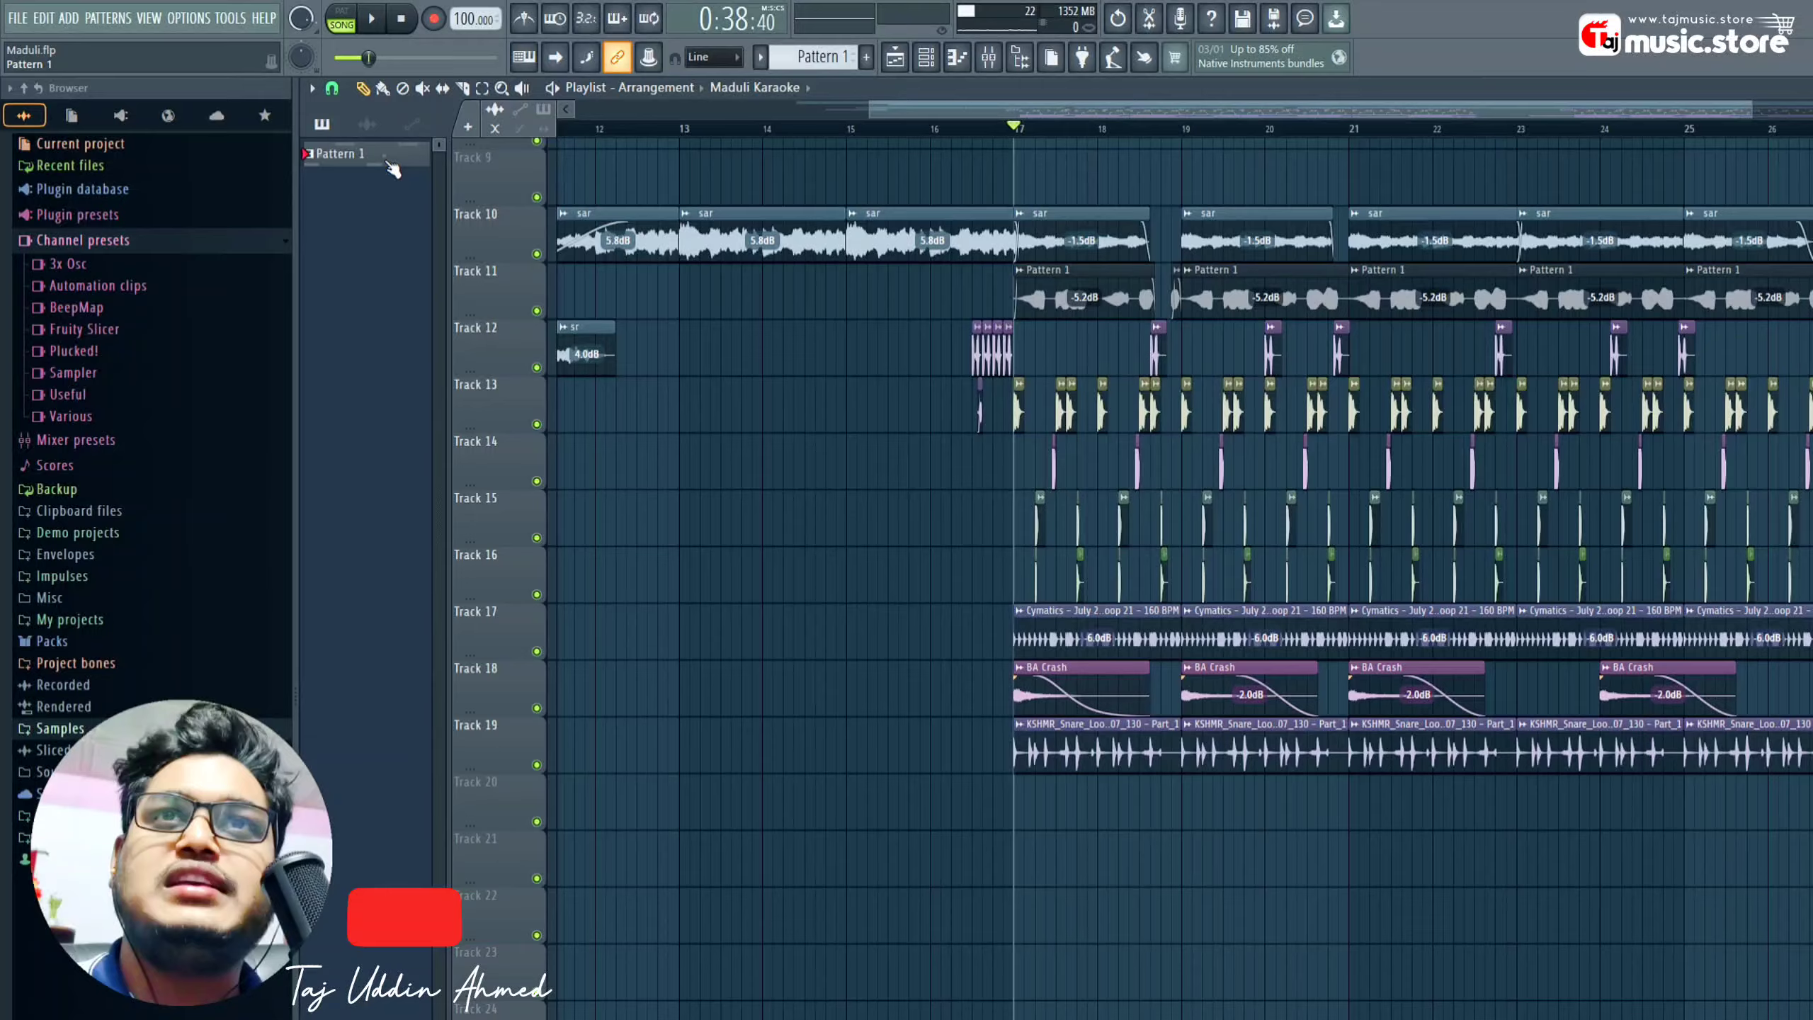
# - Open Pattern 1's Spire-1.5 notes in the piano roll, play them through and close the piano roll
pyautogui.click(391, 165)
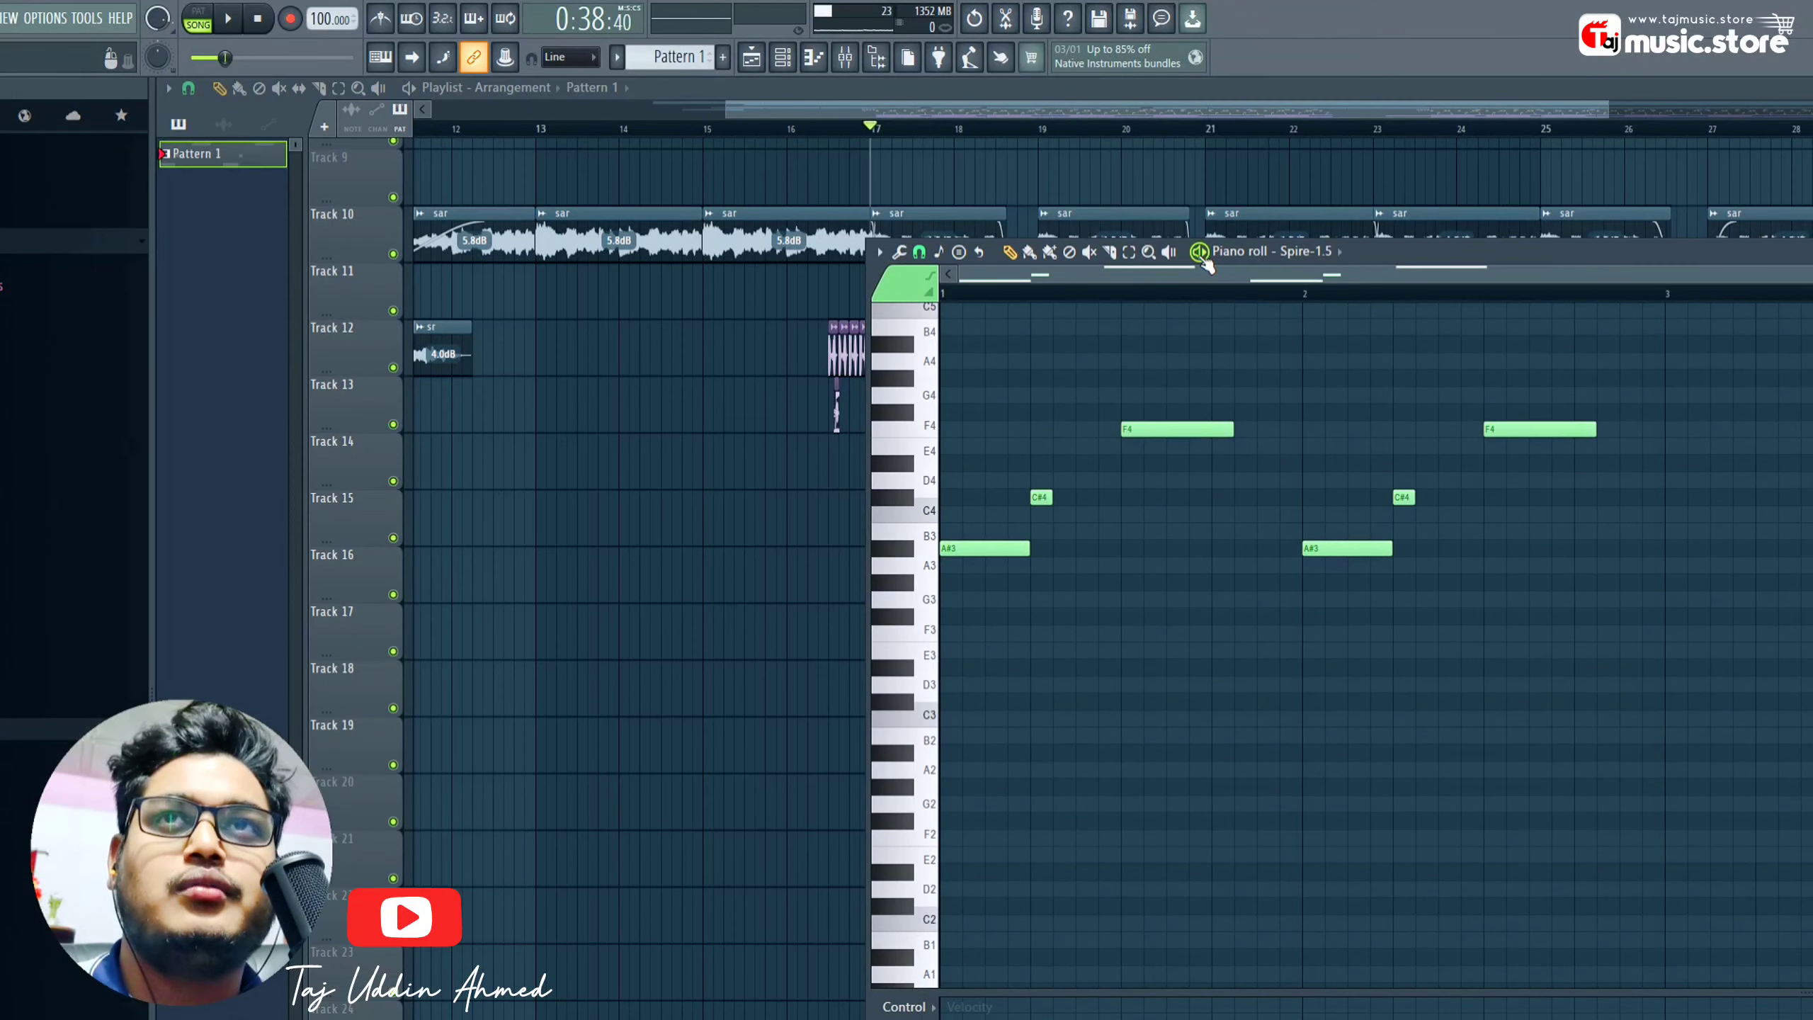
pyautogui.press('space')
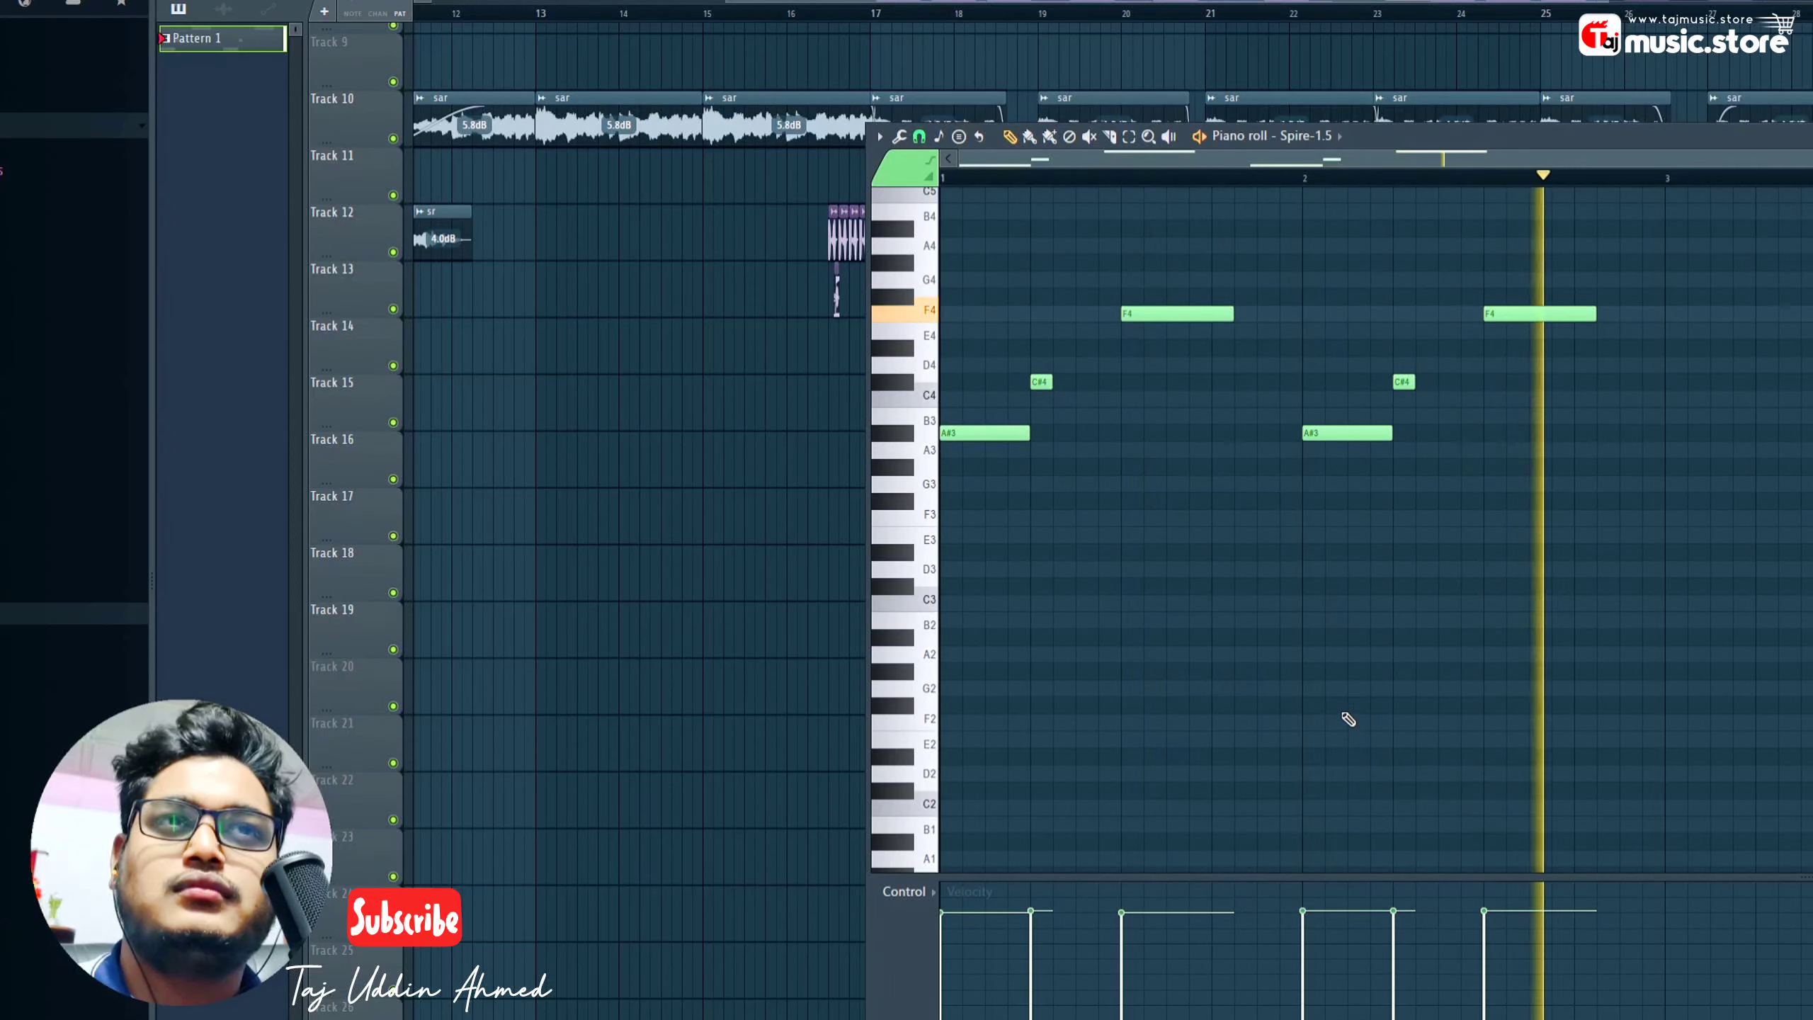
pyautogui.press('space')
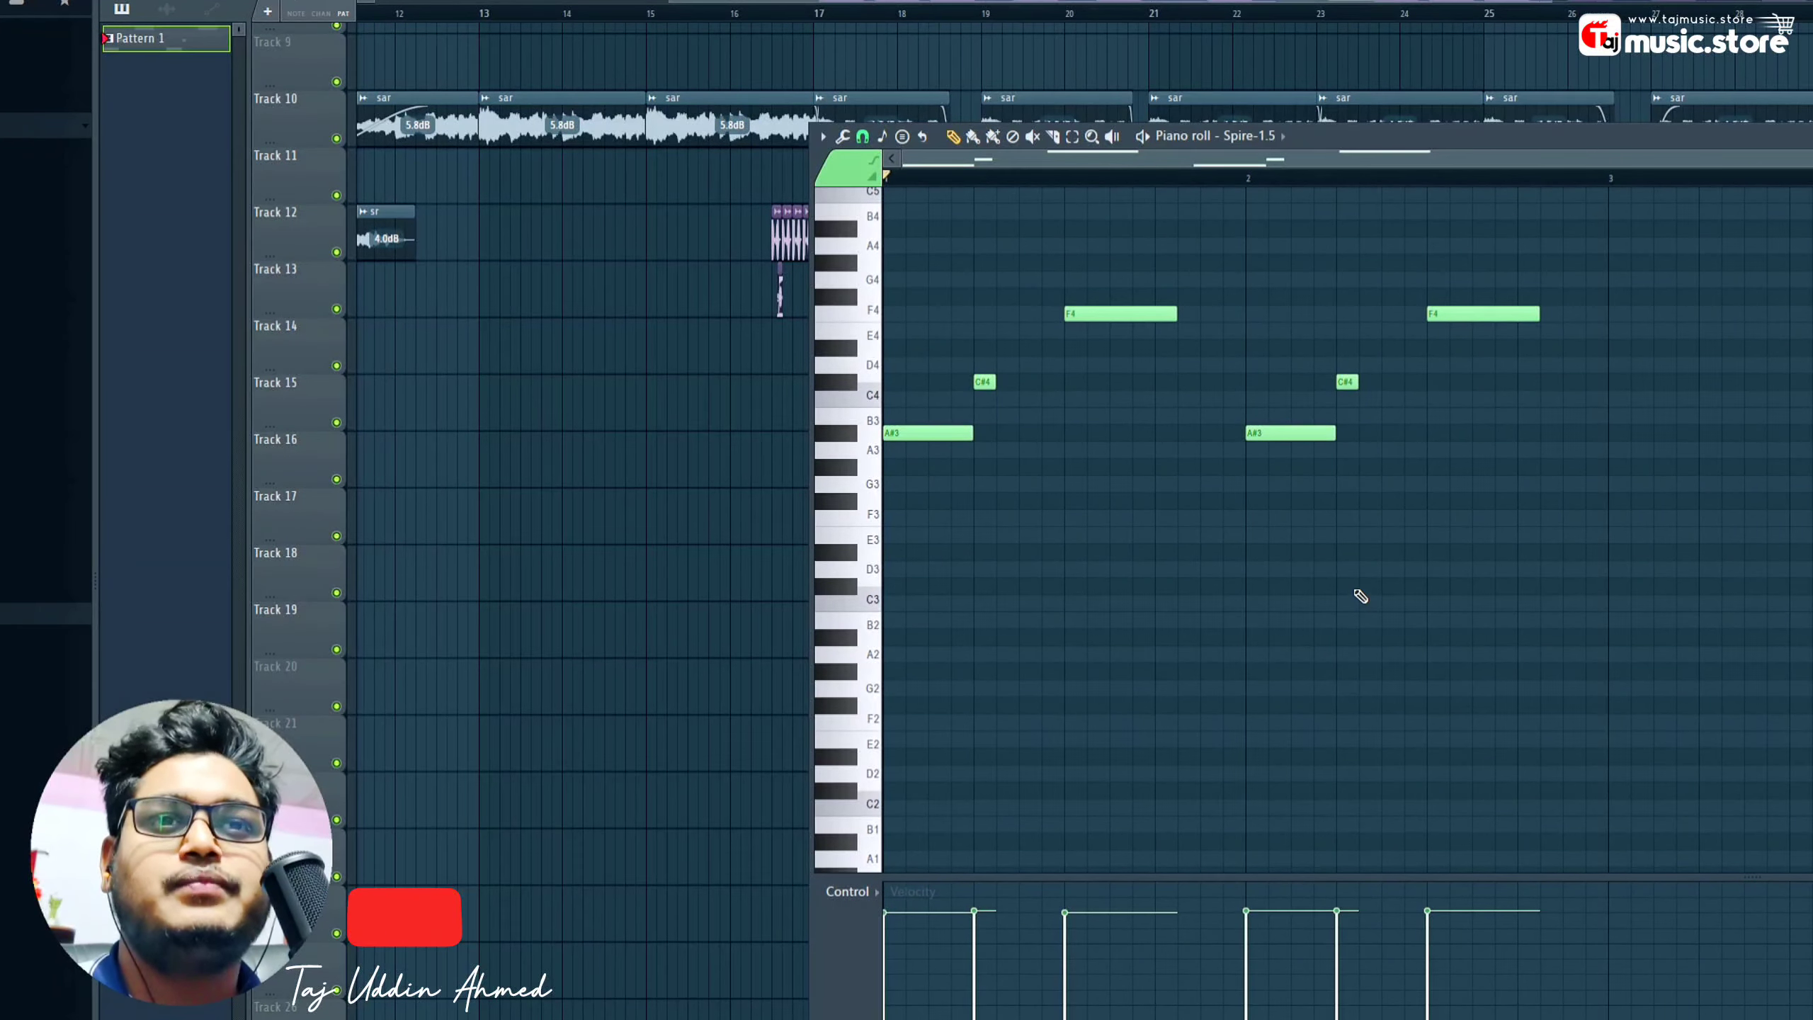
pyautogui.press('space')
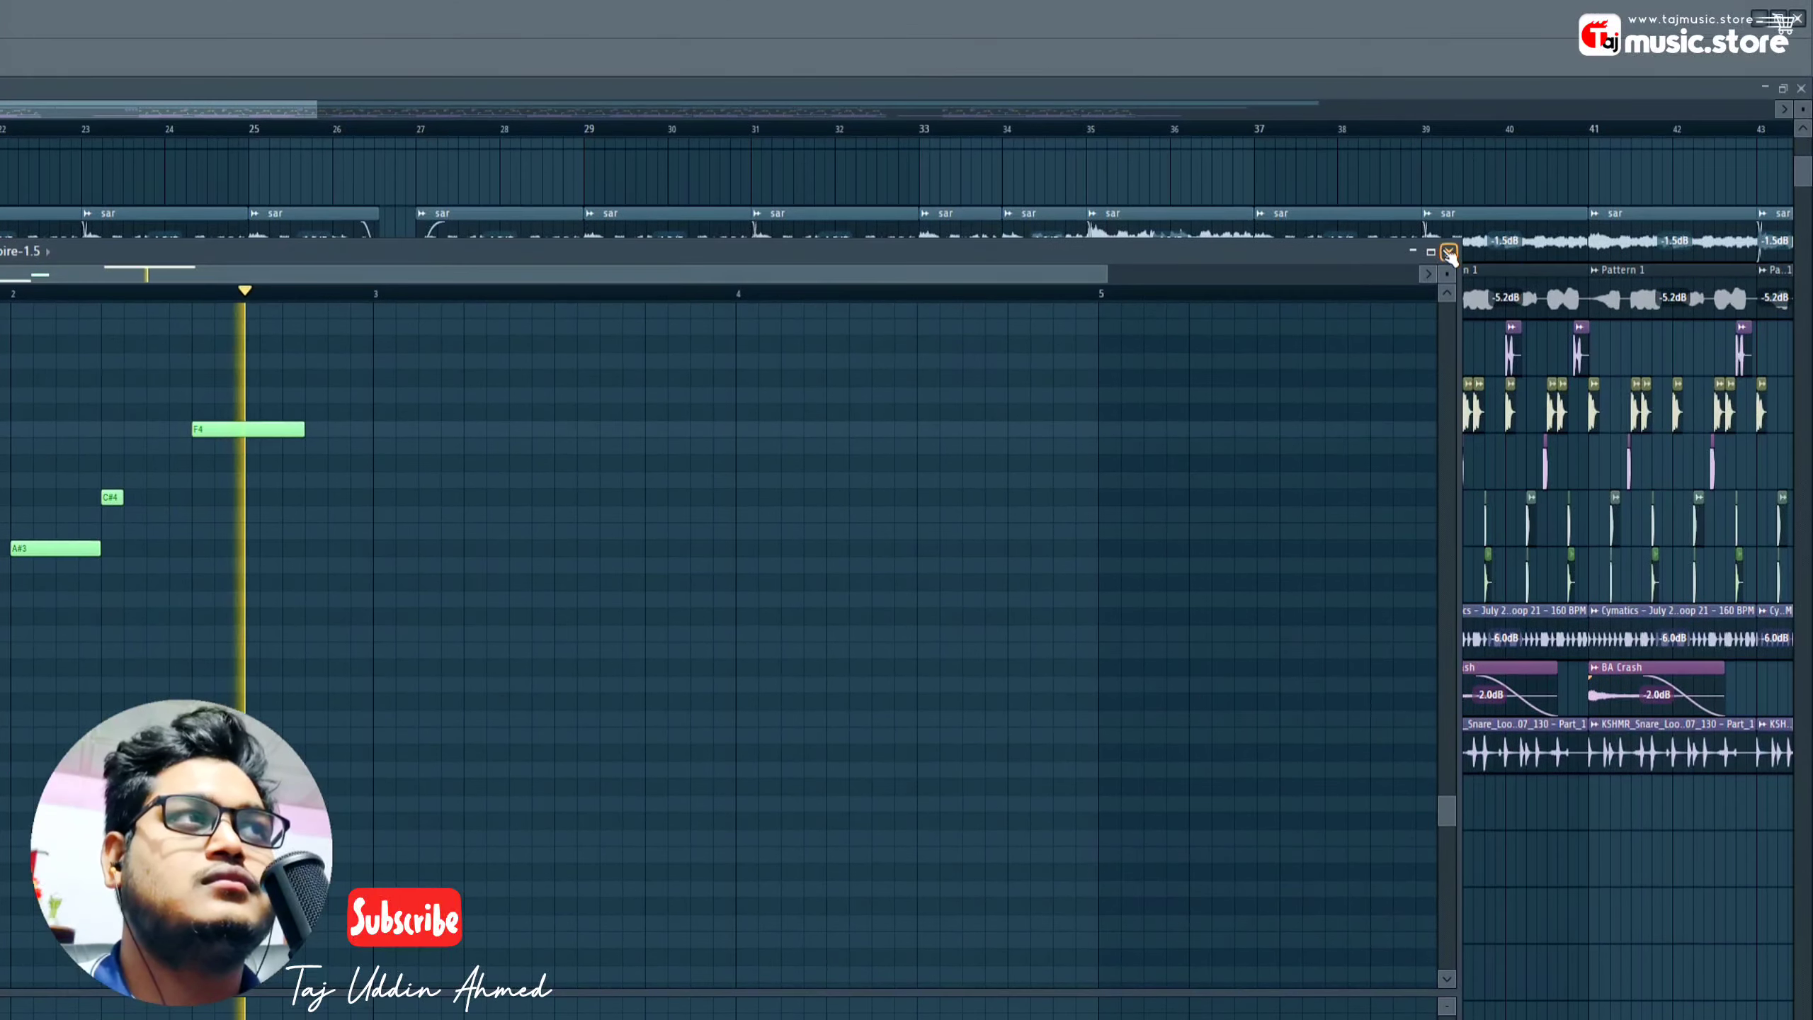
pyautogui.click(1449, 252)
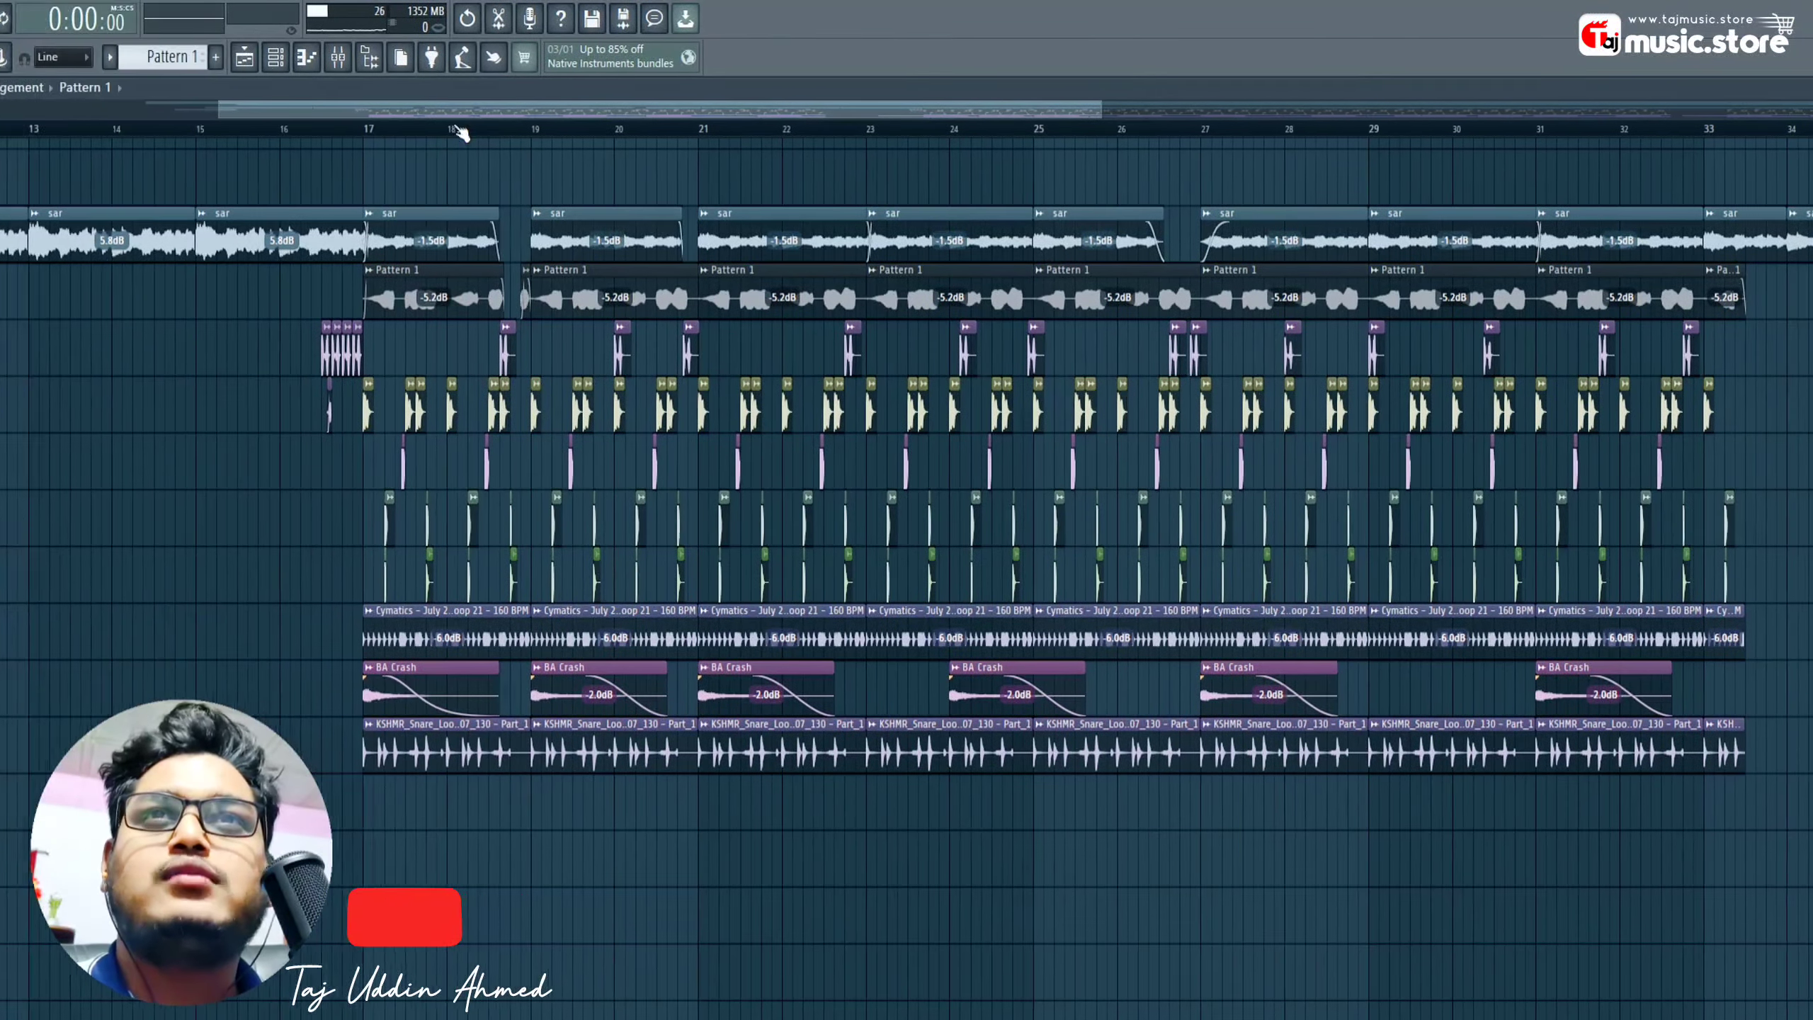
# - Set the playback position to bar 17 and listen to only Tracks 10 and 11 together
pyautogui.click(403, 131)
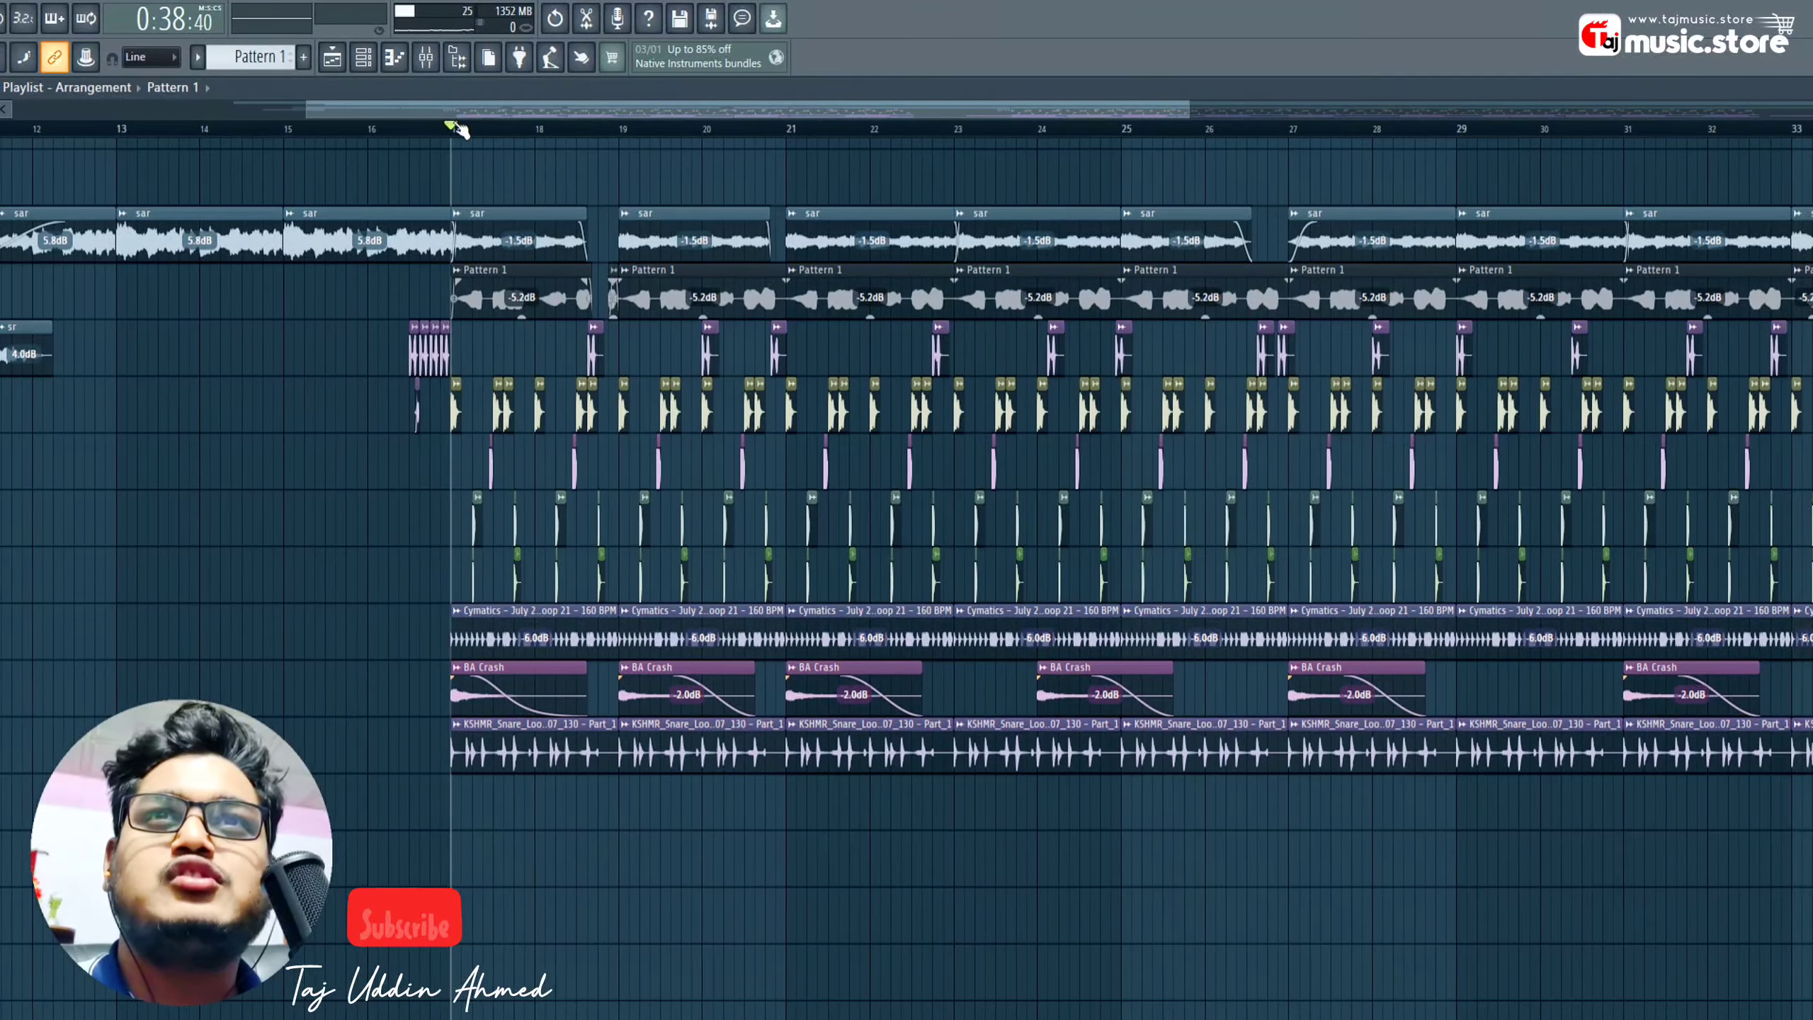
pyautogui.click(515, 311)
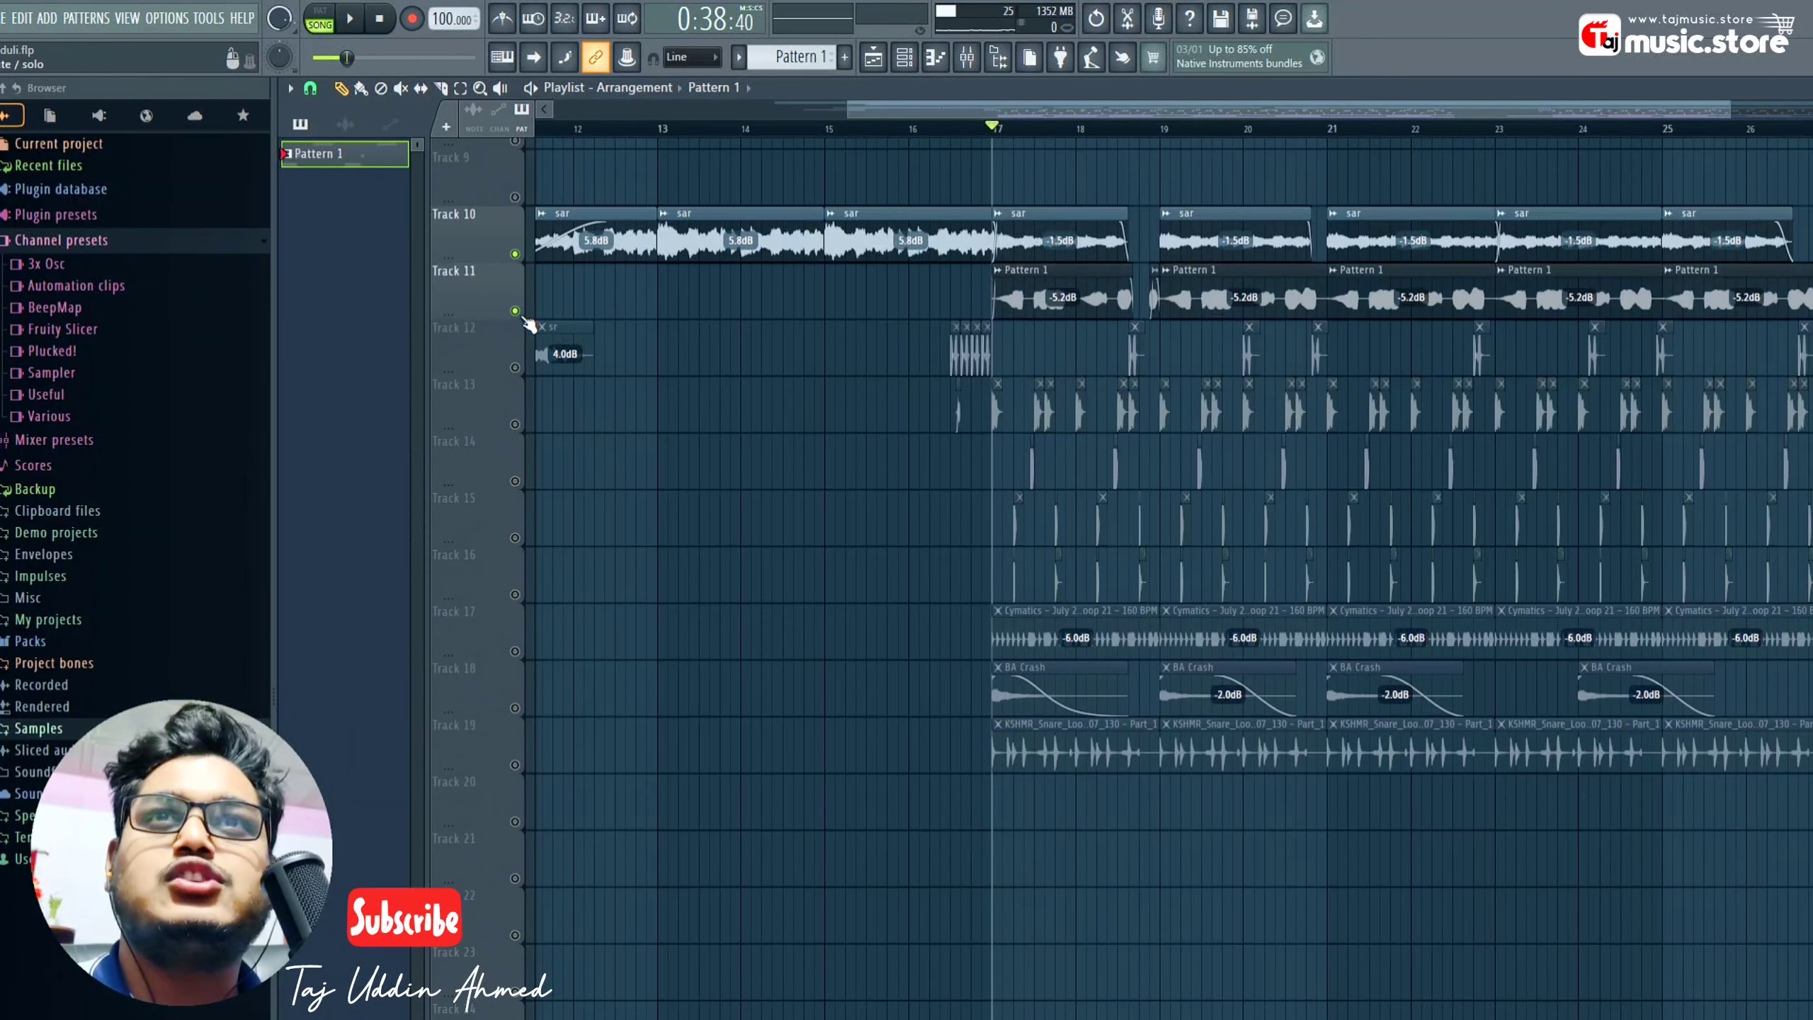
pyautogui.press('space')
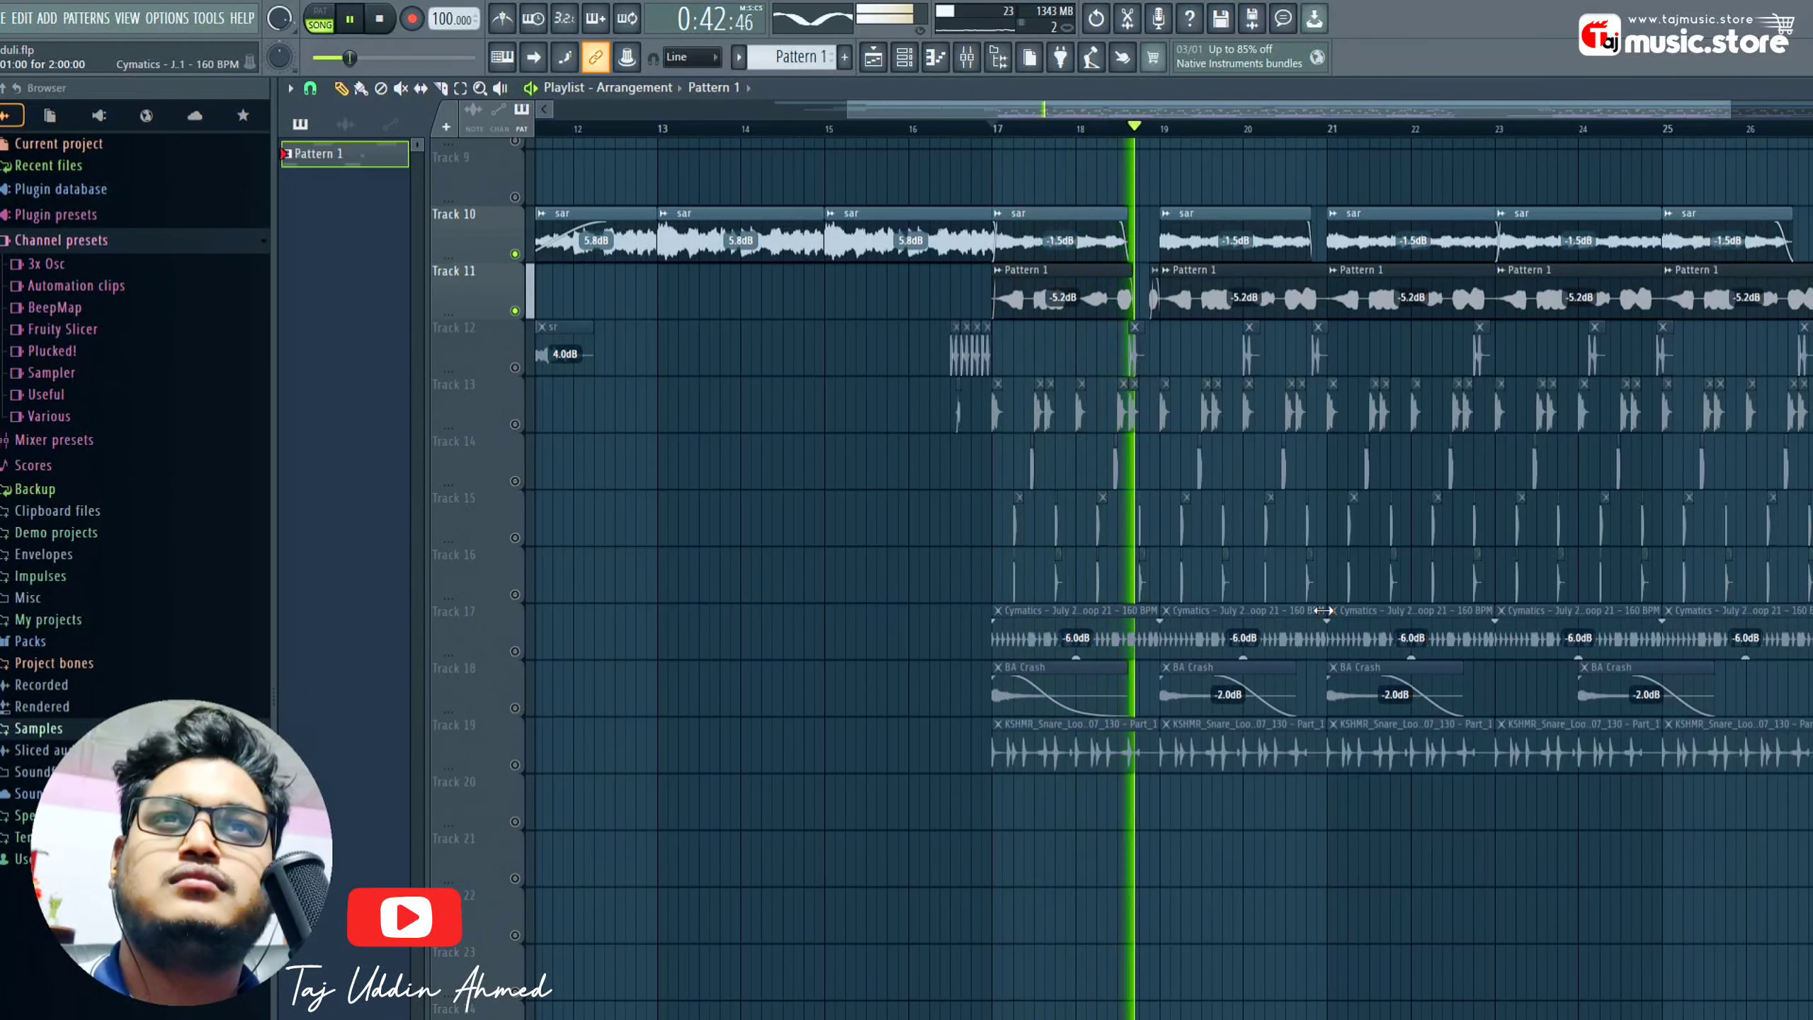
pyautogui.press('space')
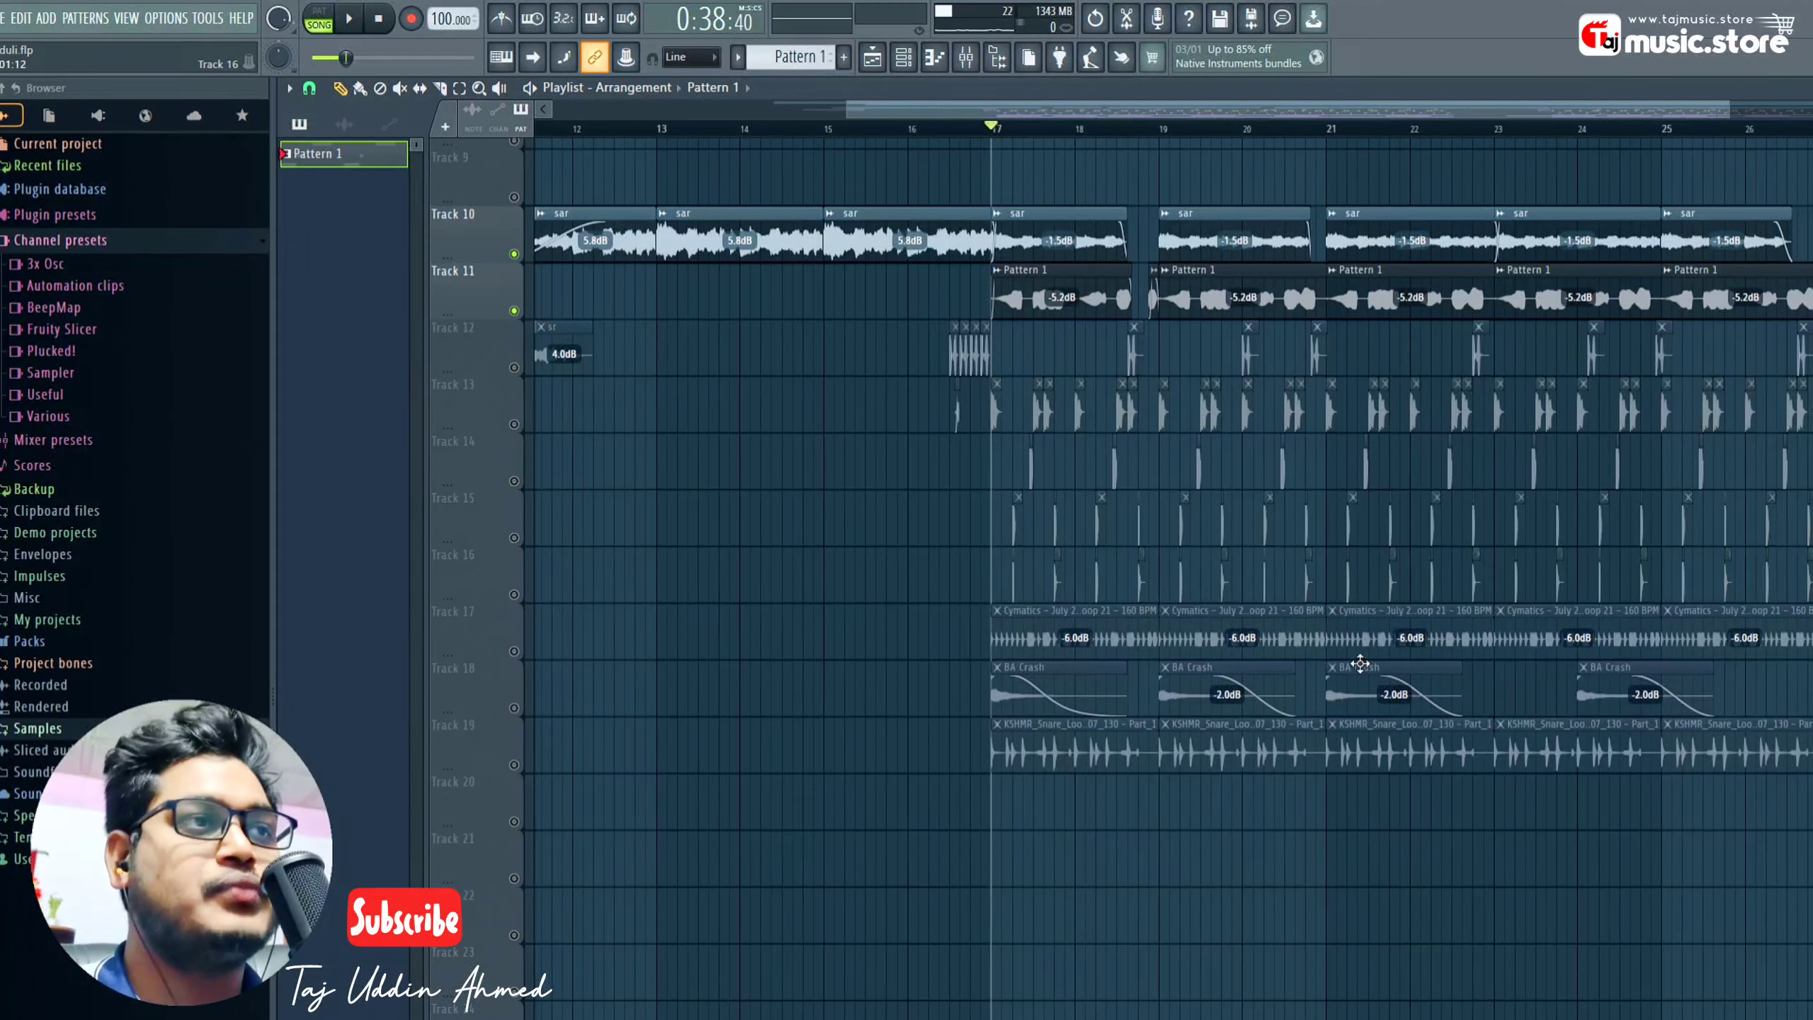
# - Replay the Track 10 and Track 11 combination twice from bar 17
pyautogui.press('space')
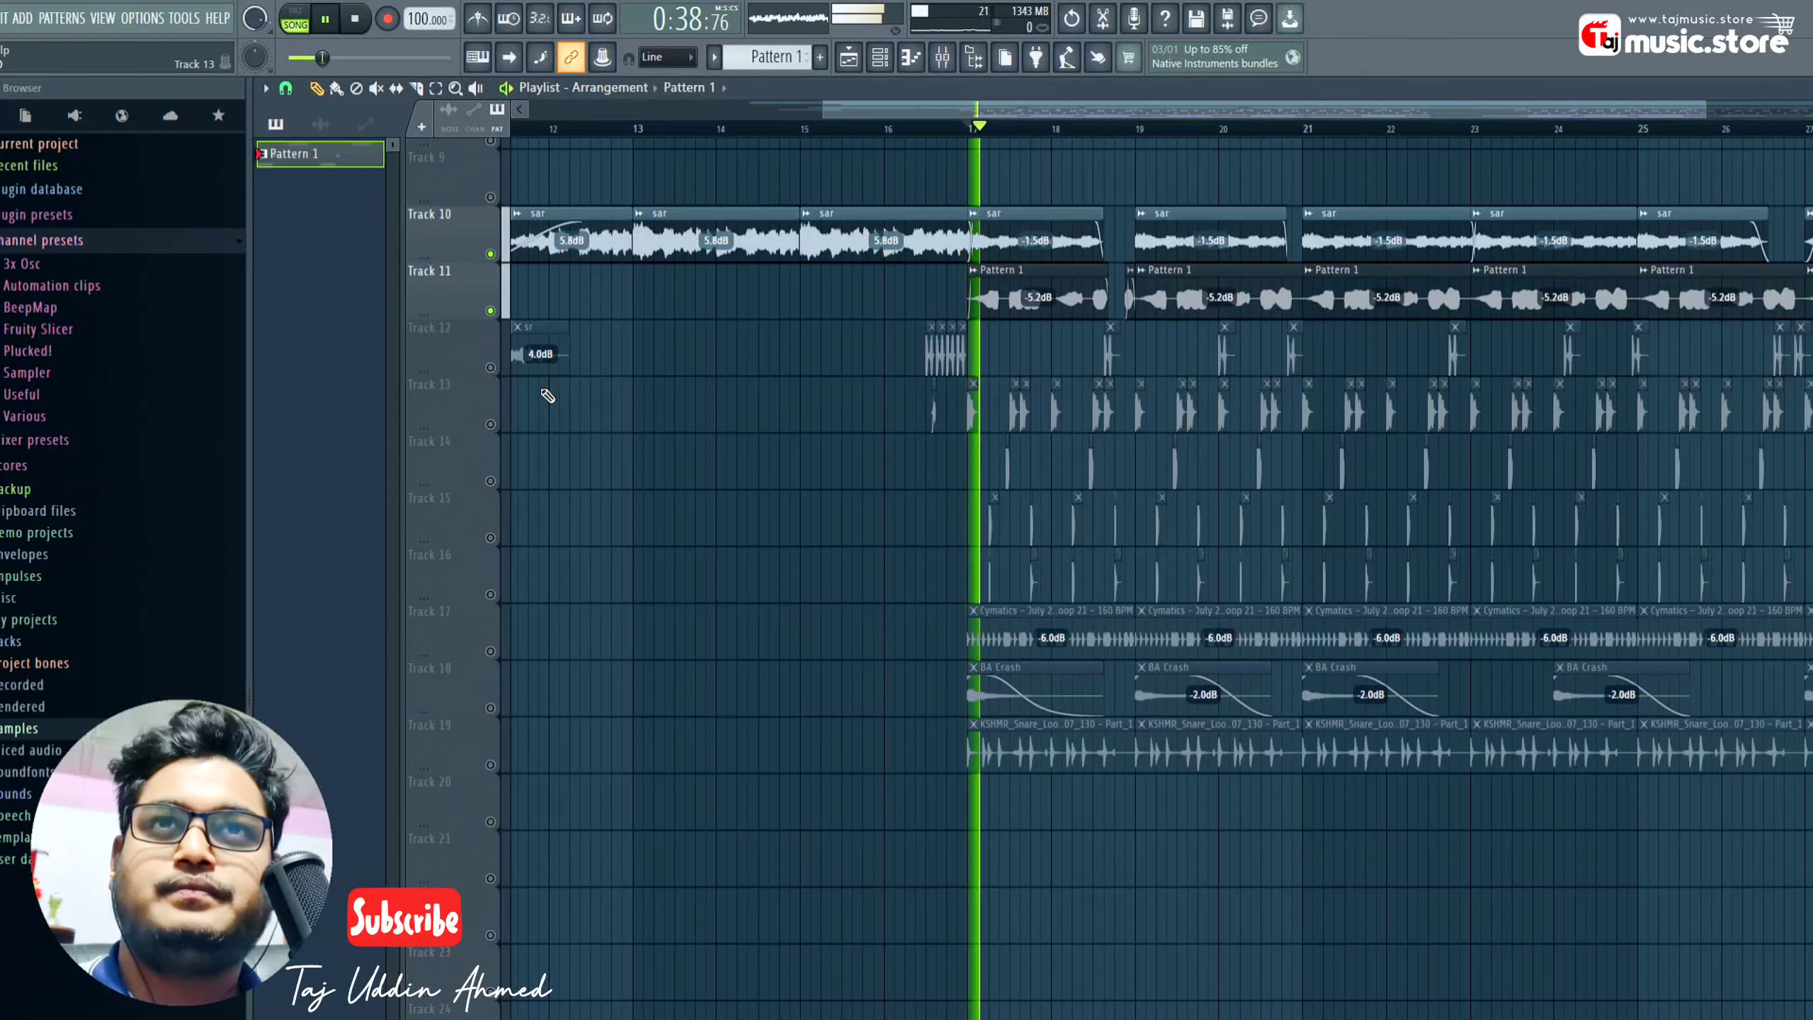
pyautogui.scroll(1, 580, 299)
pyautogui.scroll(2, 580, 299)
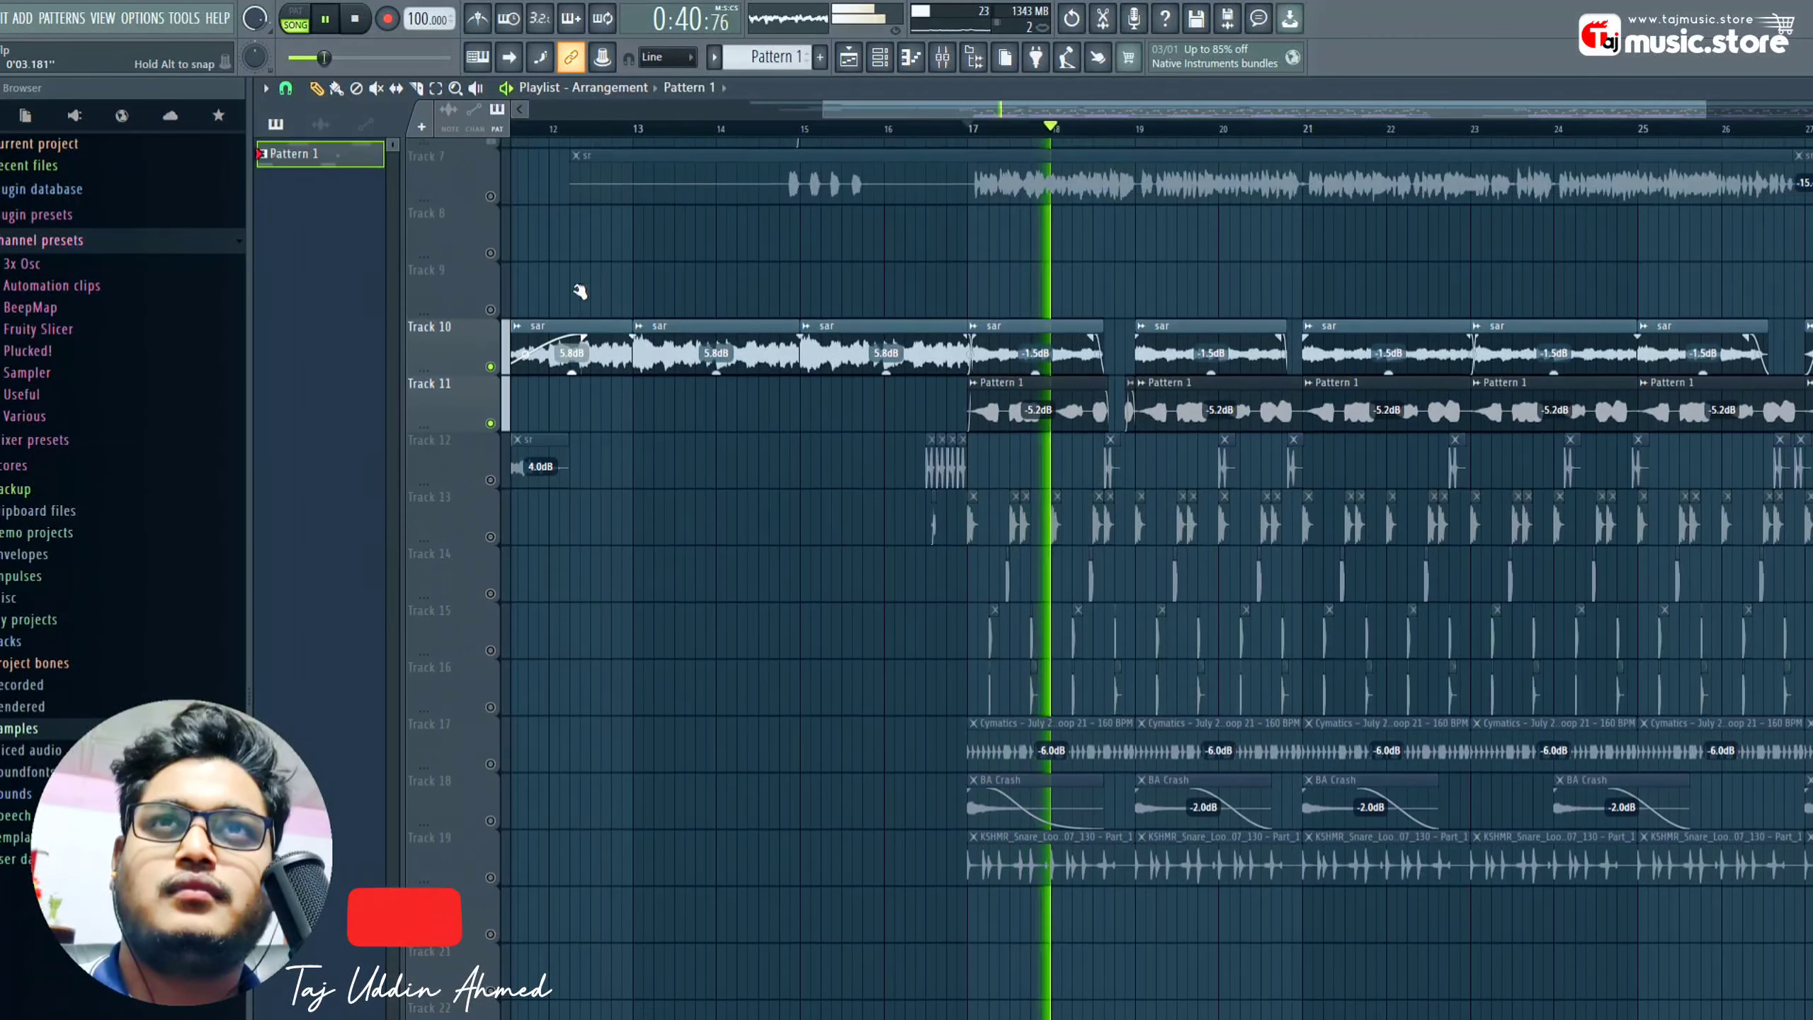
pyautogui.press('space')
pyautogui.scroll(-3, 720, 404)
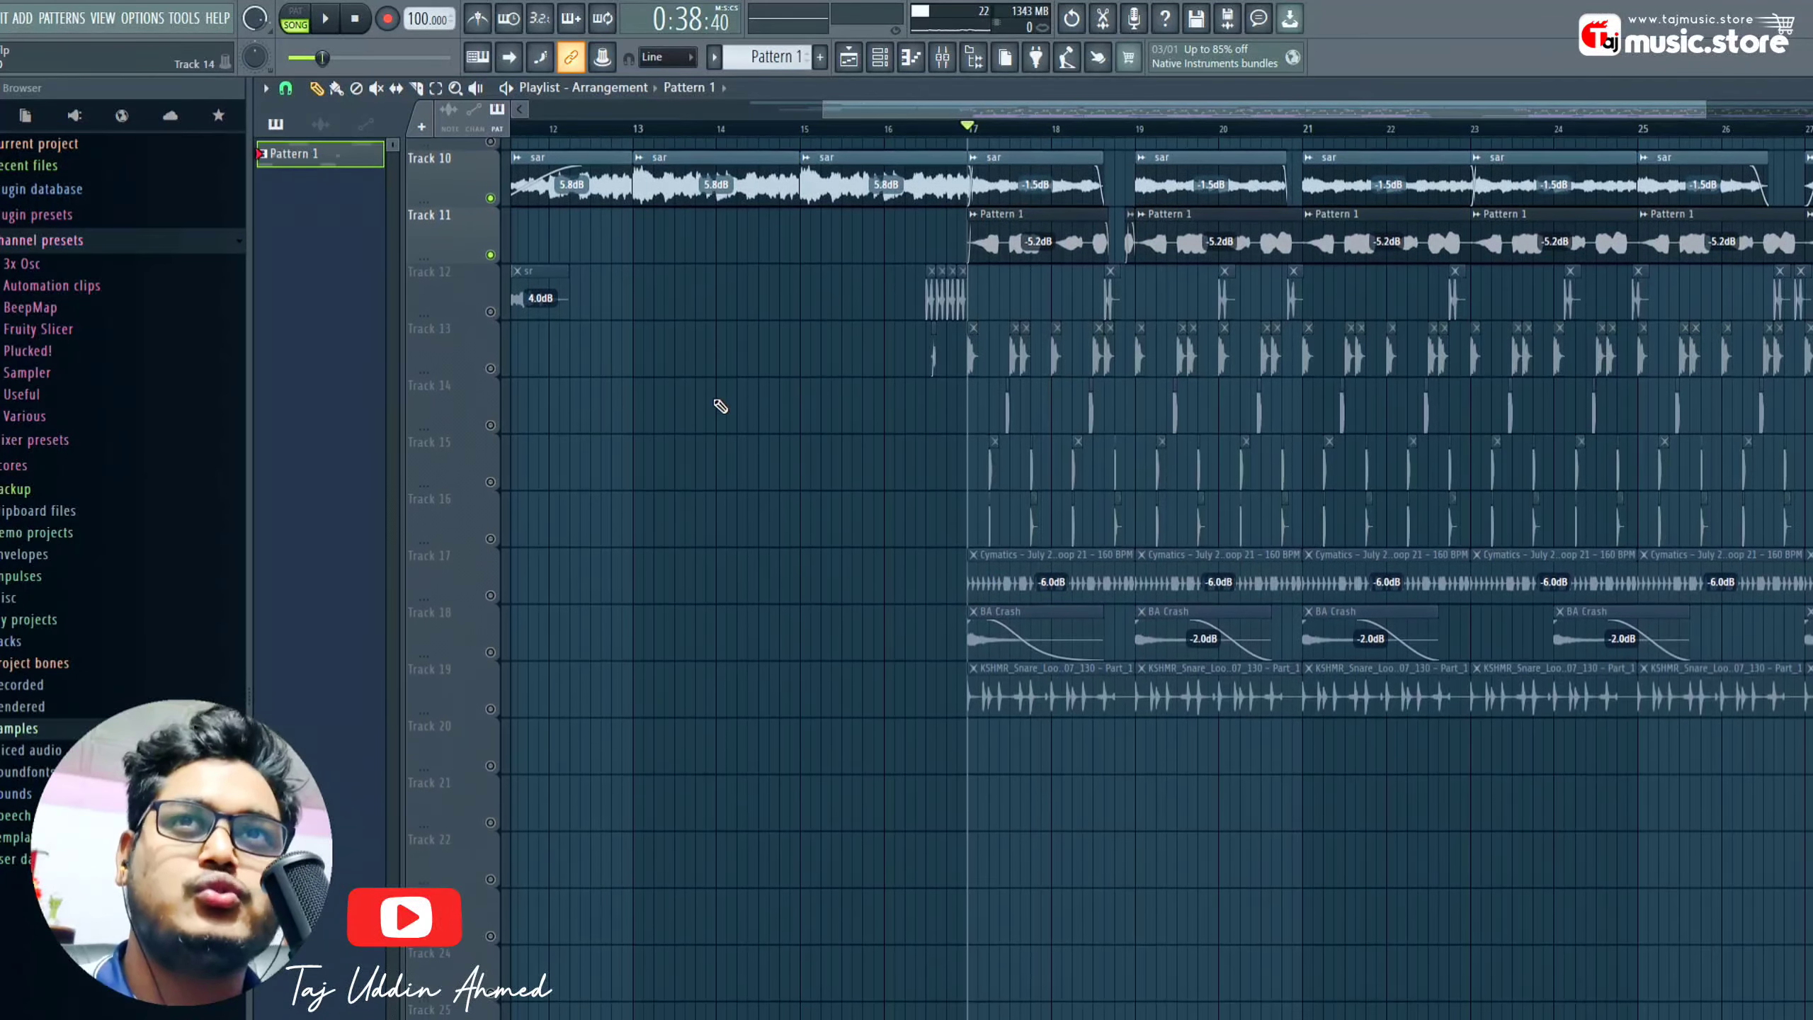
pyautogui.press('space')
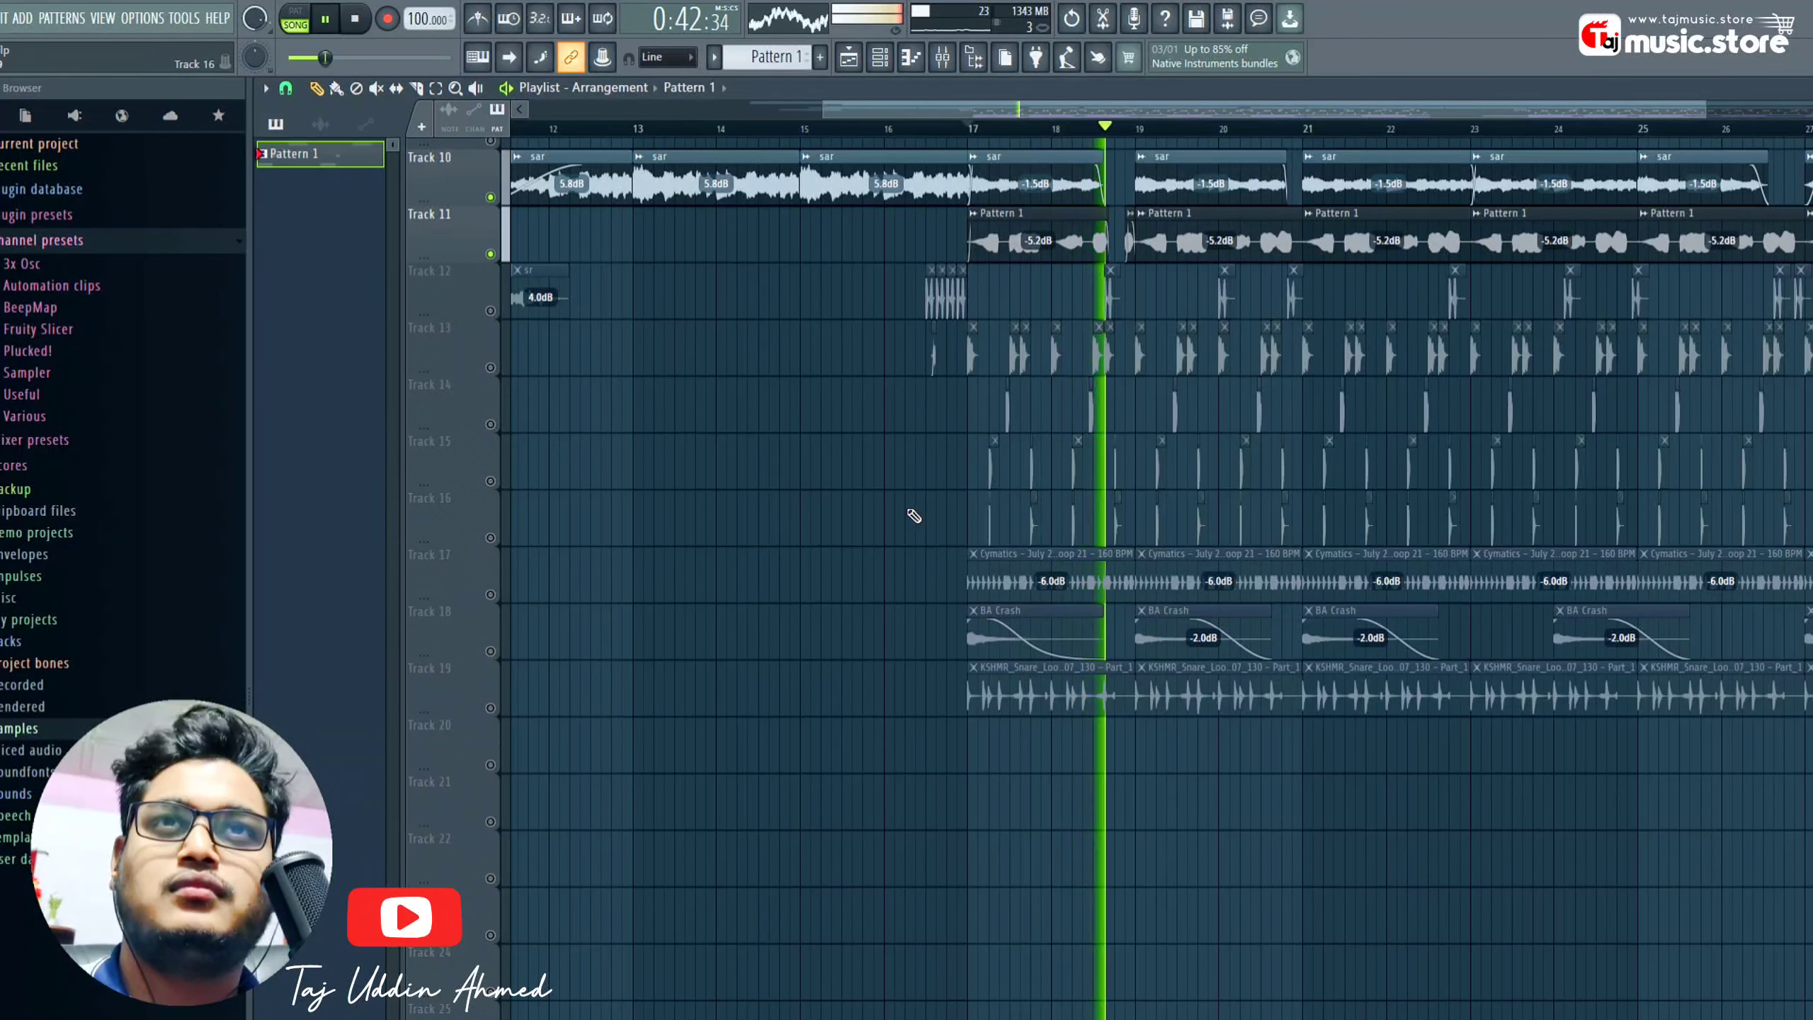
pyautogui.press('space')
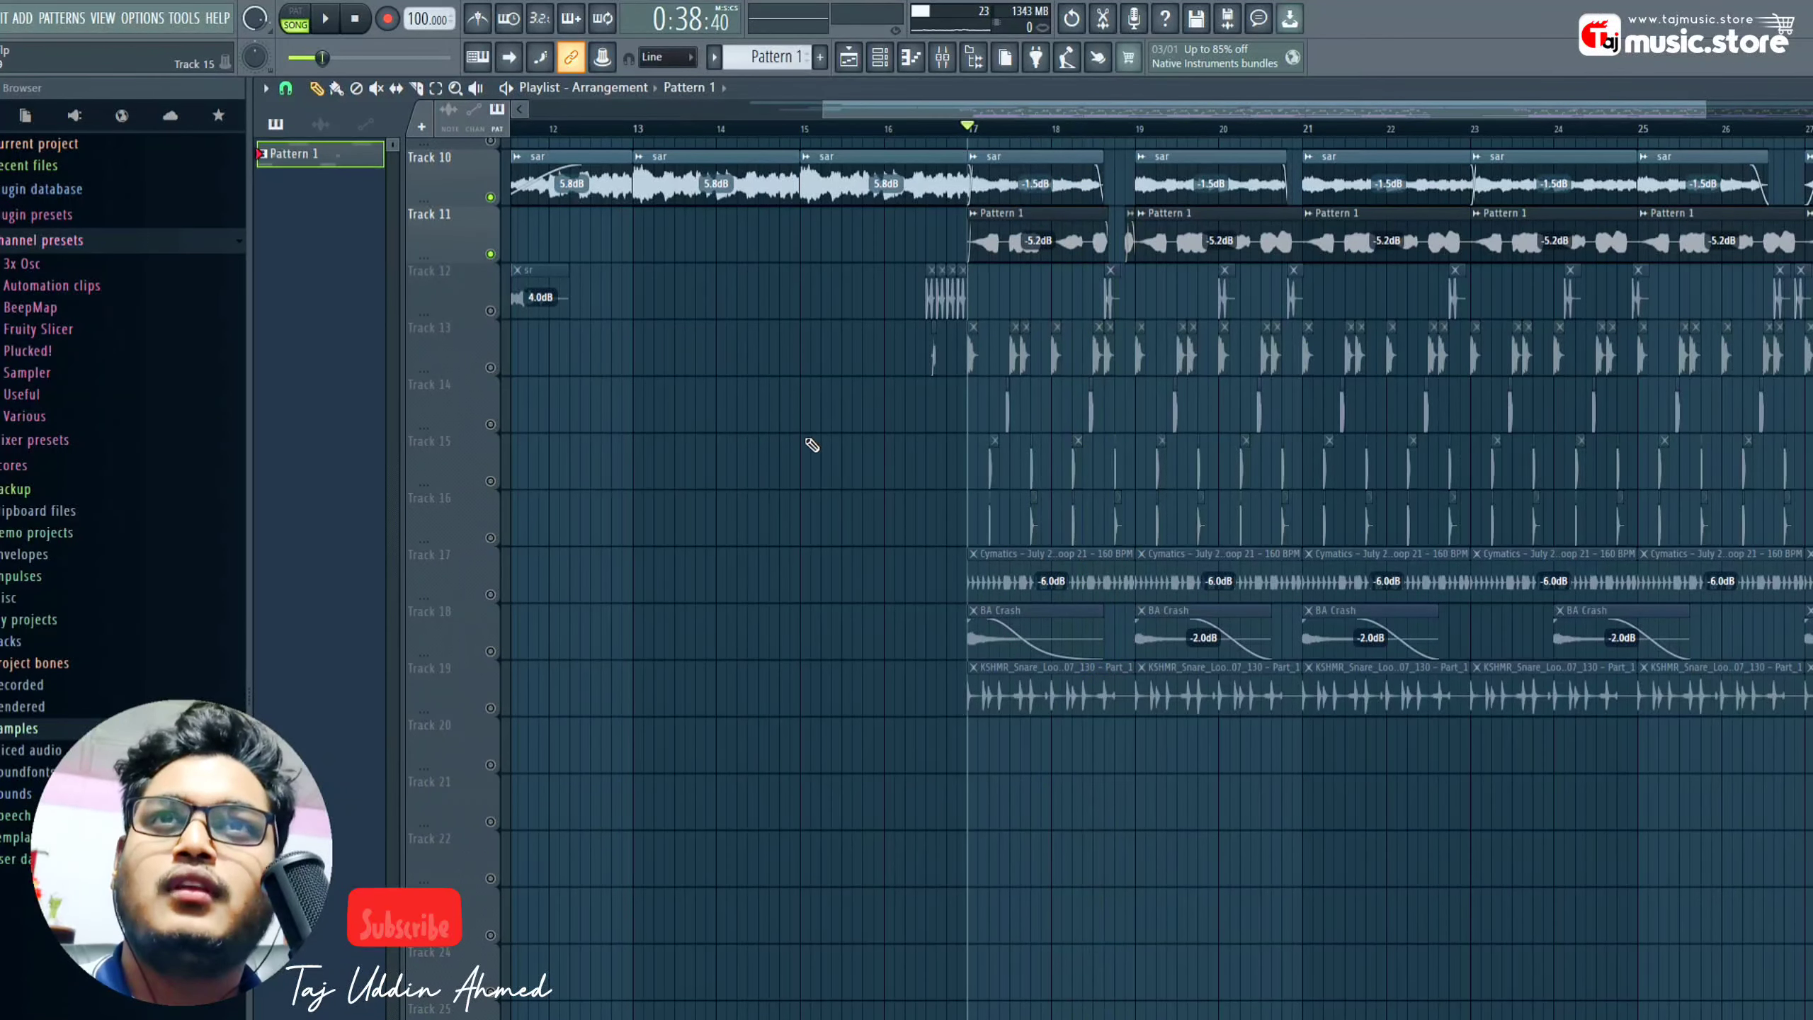
# - Leave only Tracks 12 and 13 audible and place the playback position at the first Track 12 clip, midway between bars 16 and 17
pyautogui.scroll(-1, 619, 413)
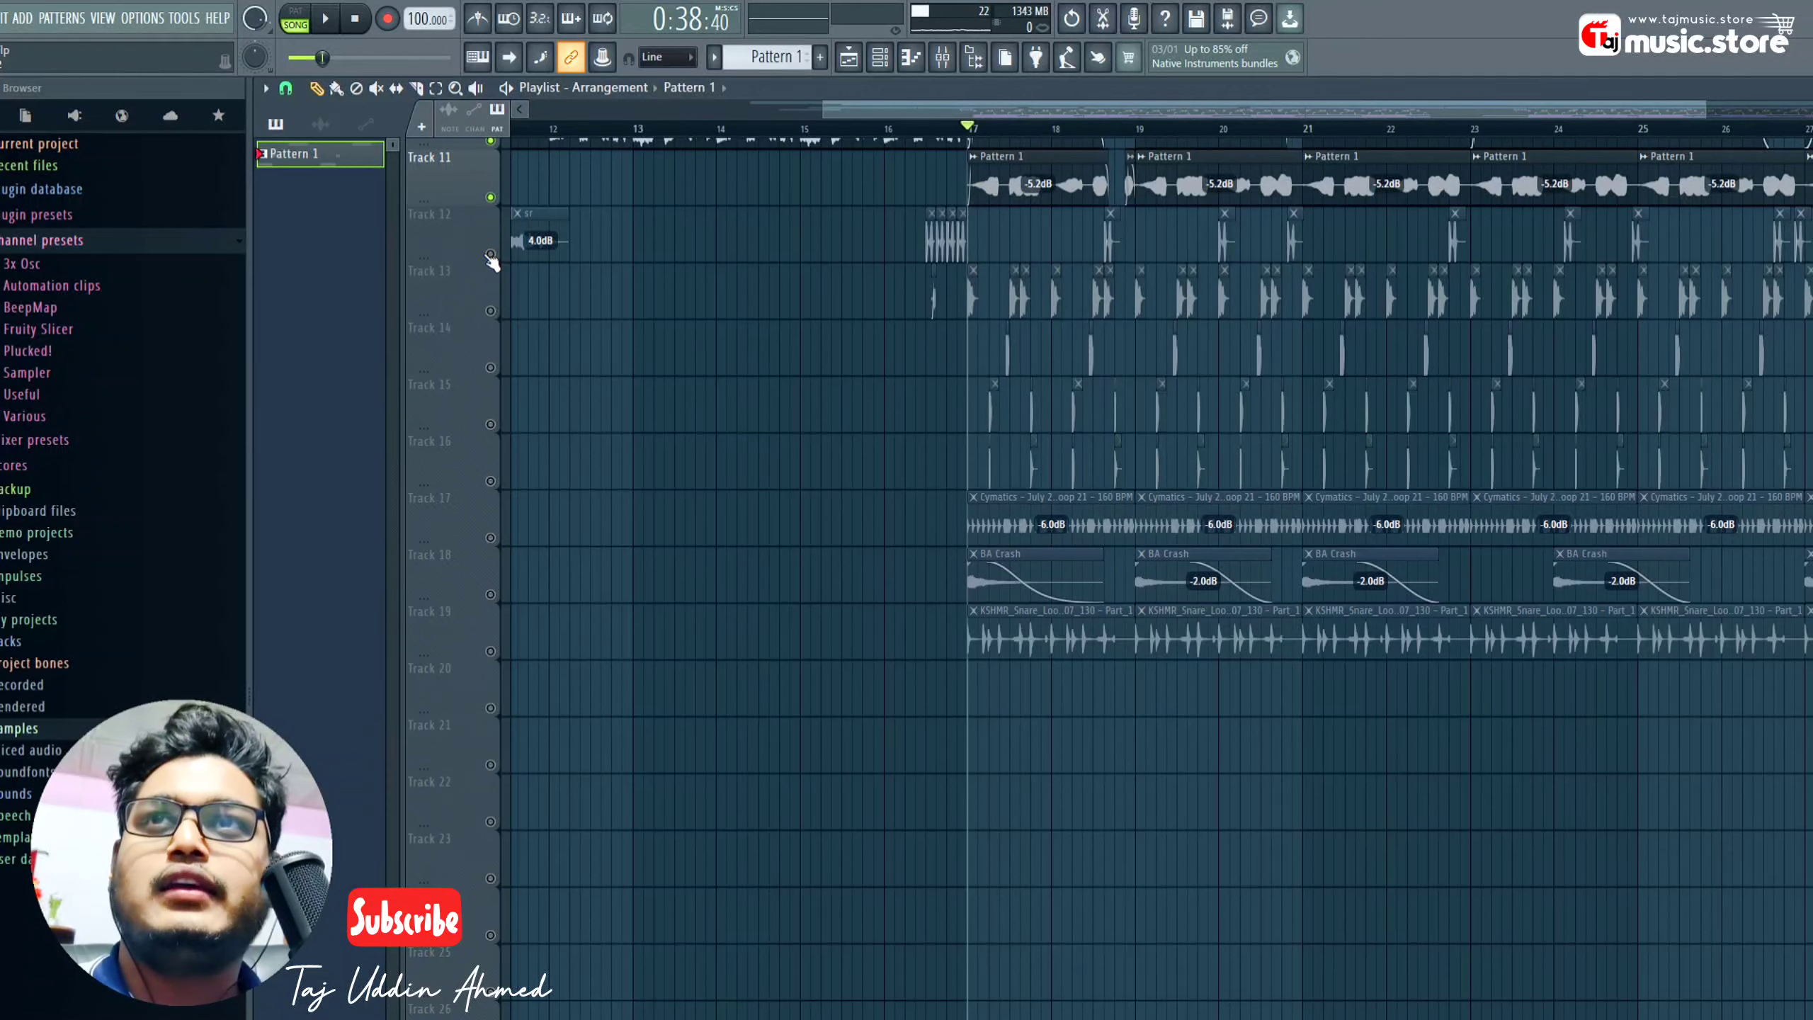
pyautogui.keyDown('ctrl'); pyautogui.click(490, 254); pyautogui.keyUp('ctrl')
pyautogui.scroll(2, 952, 143)
pyautogui.moveTo(982, 132); pyautogui.dragTo(913, 129)
pyautogui.click(490, 312)
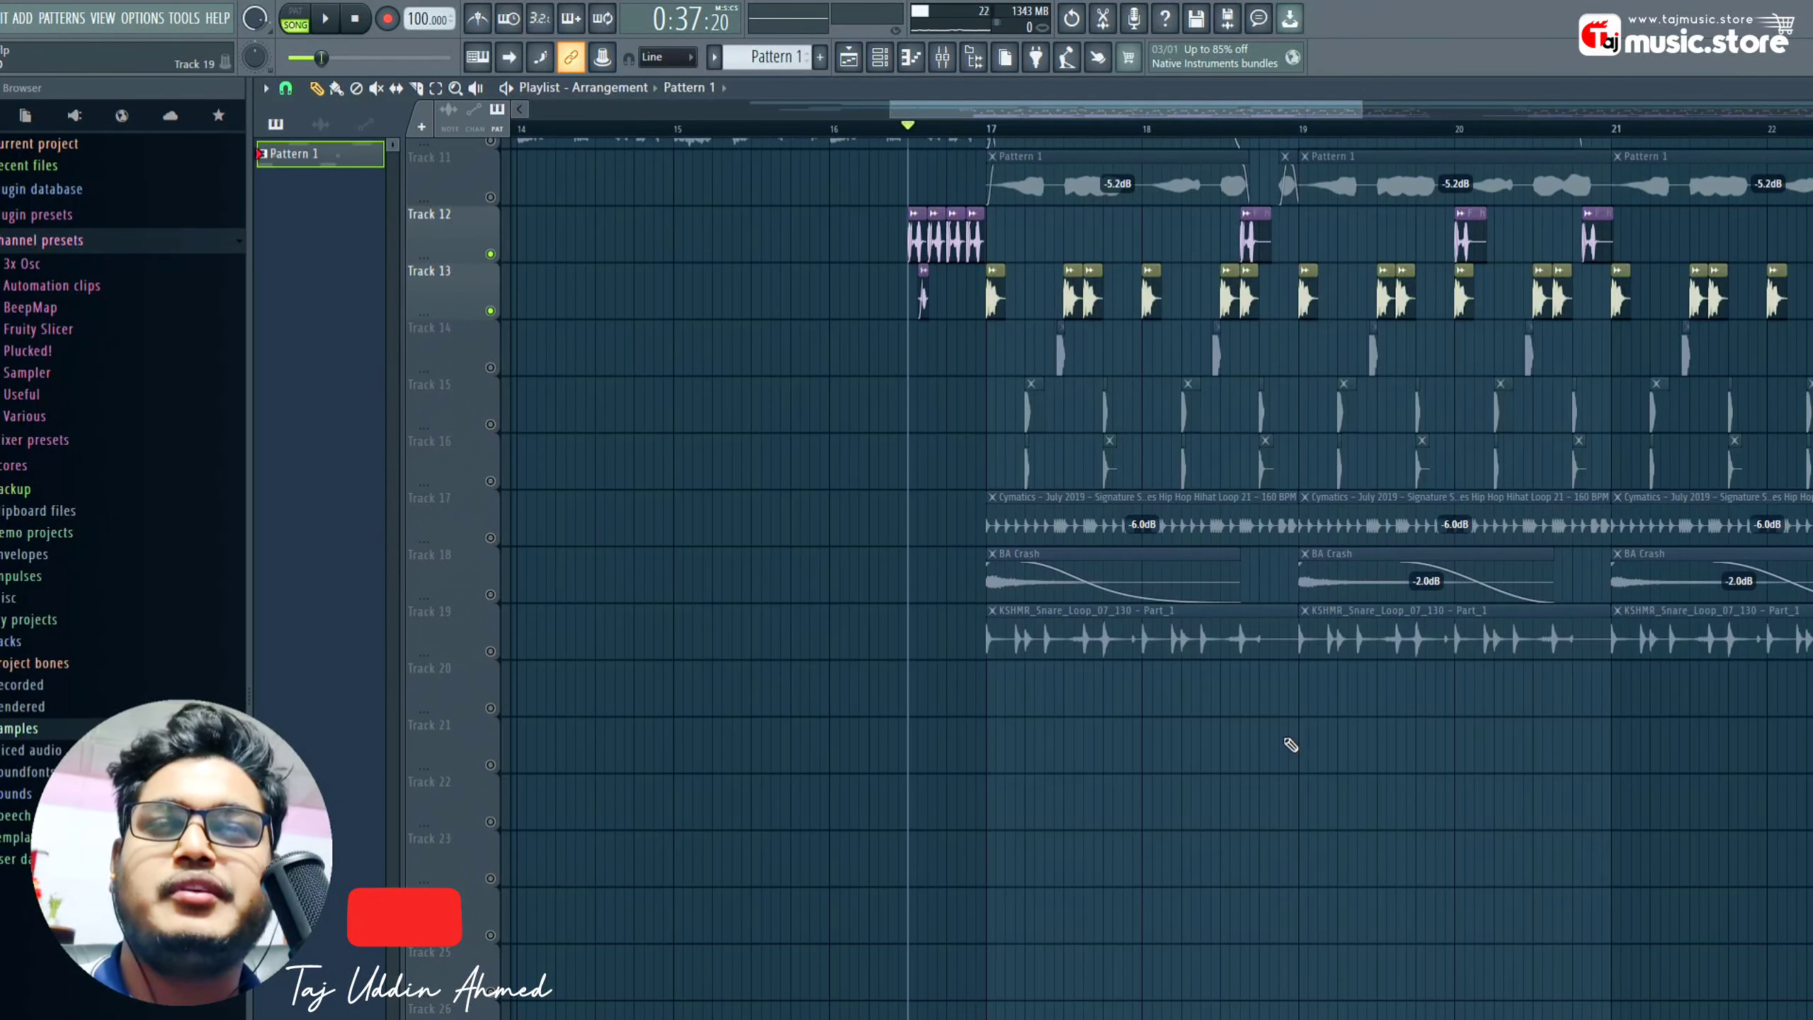
# - Play the opening Track 12 clips several times from the playback position, stopping after each listen
pyautogui.press('space')
pyautogui.press('space')
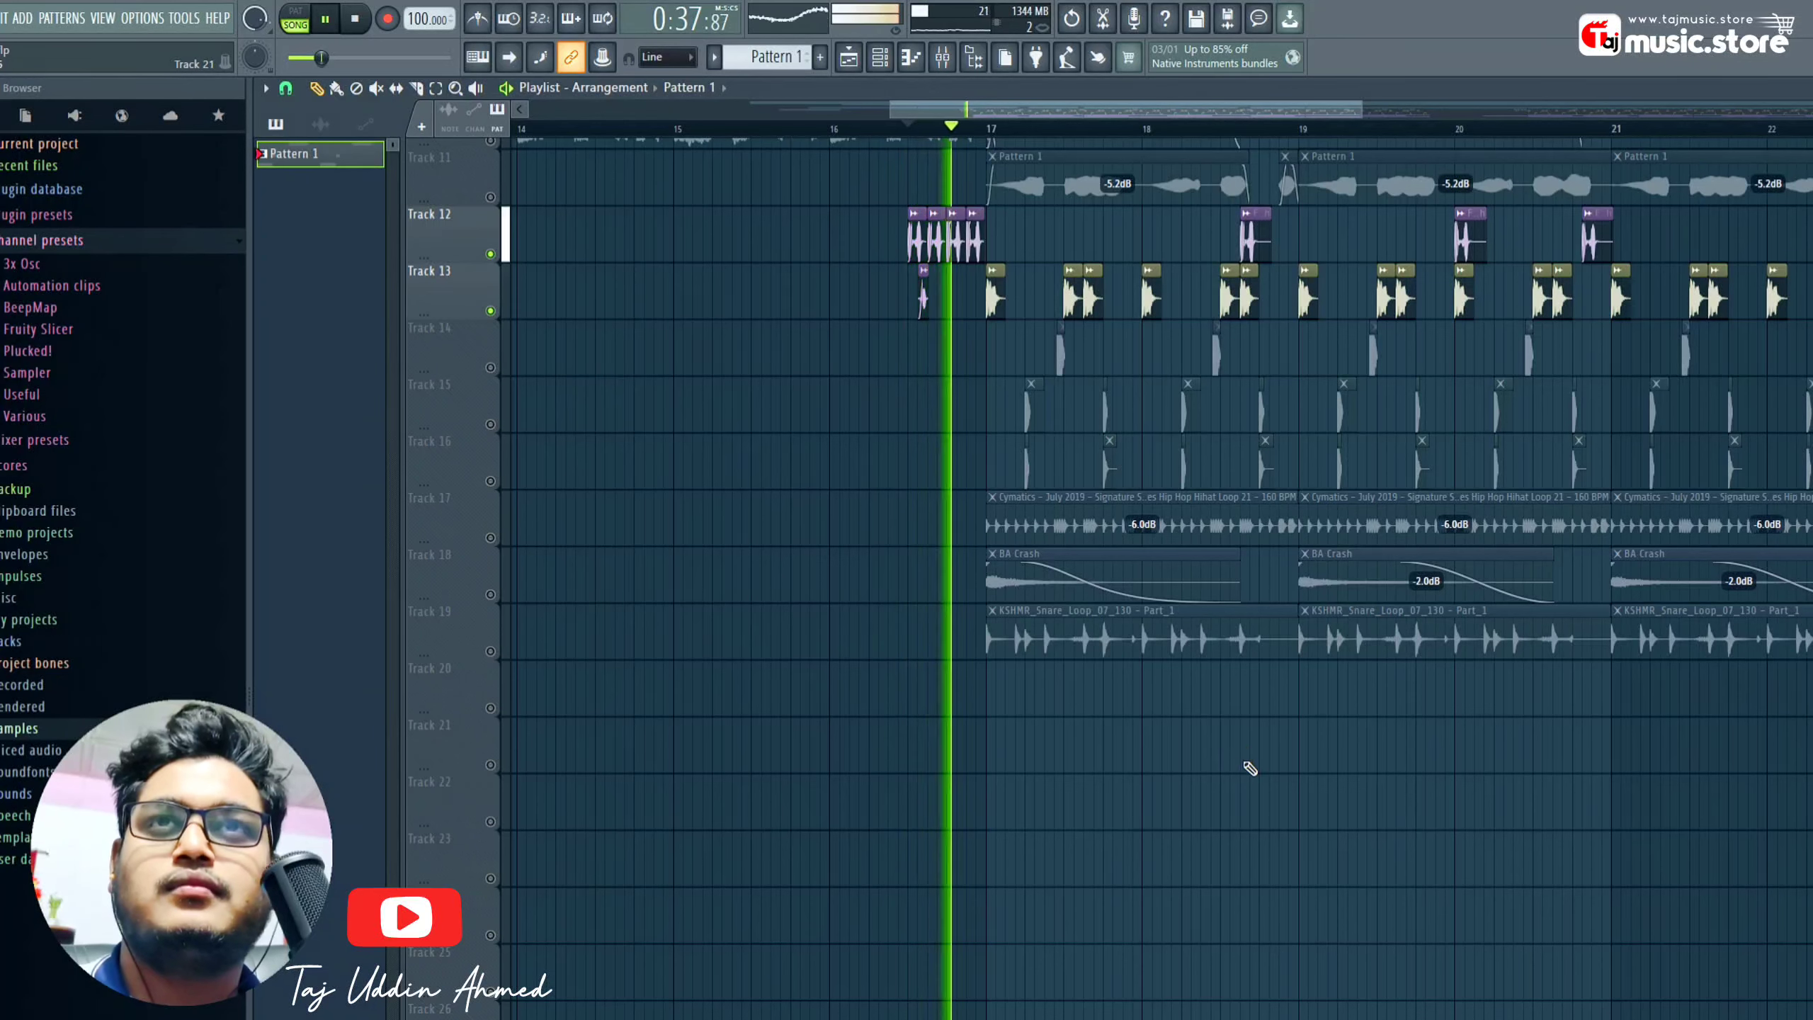
pyautogui.press('space')
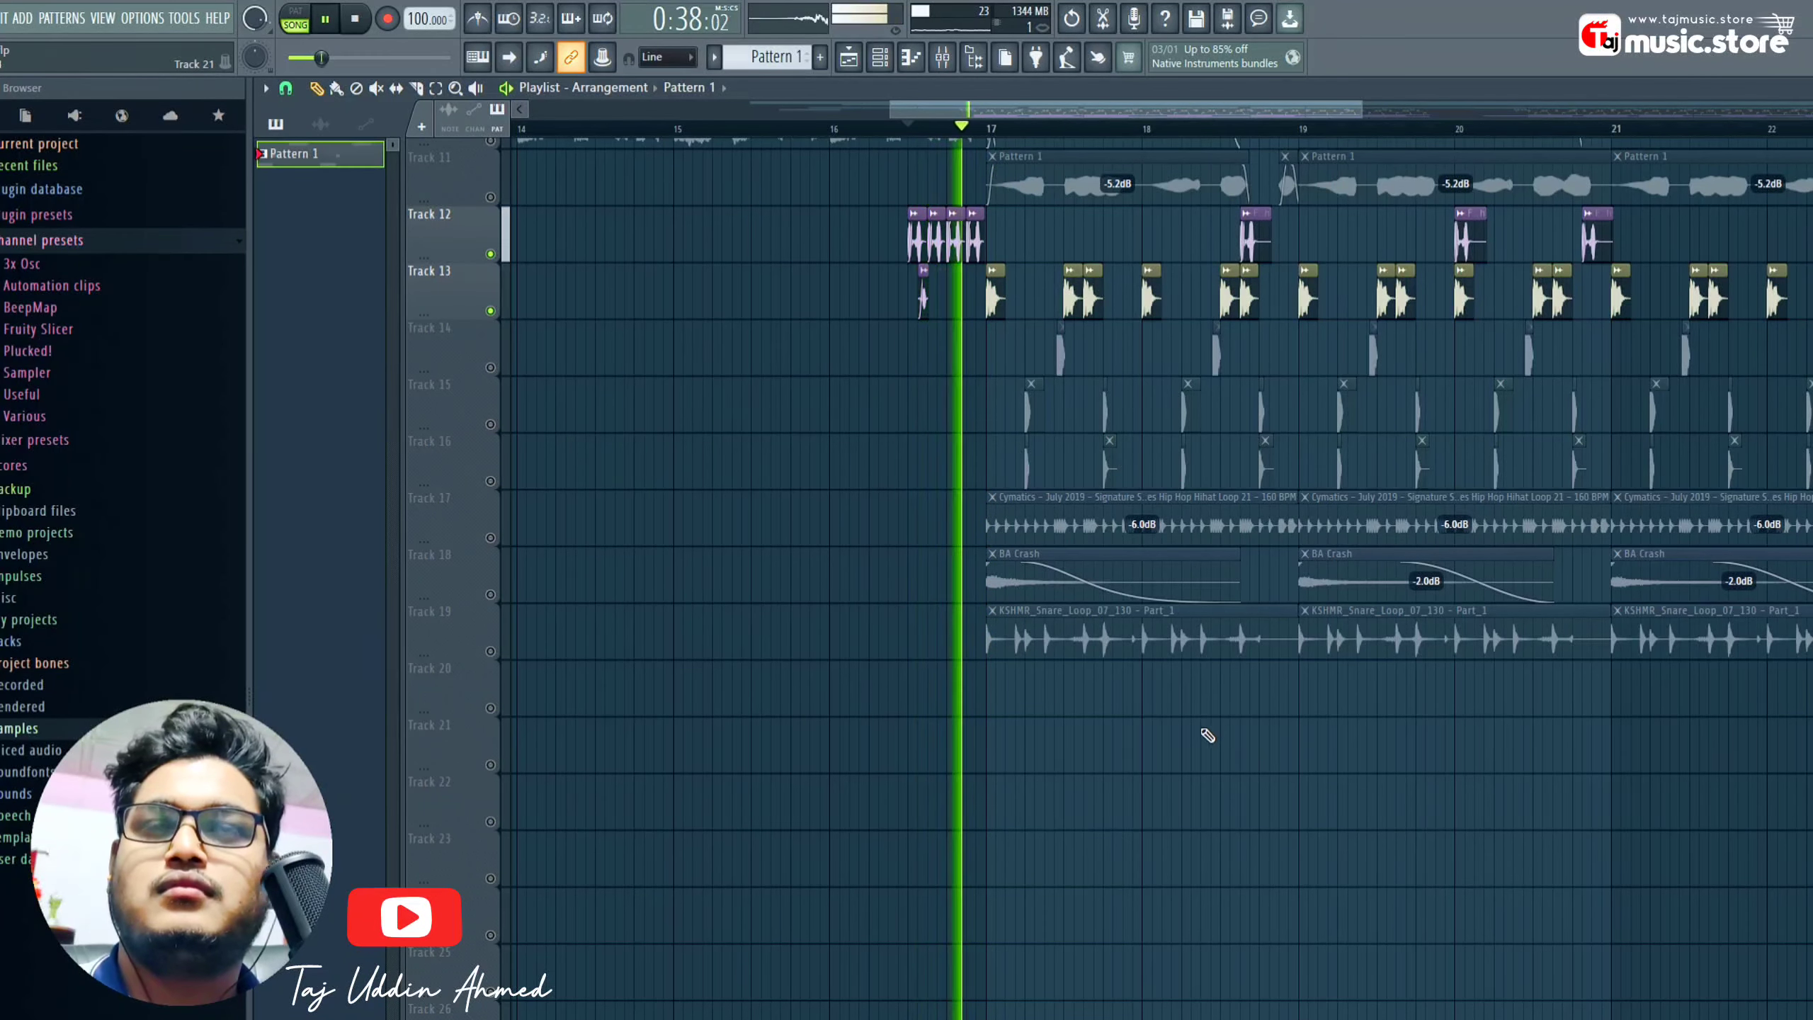
pyautogui.press('space')
pyautogui.press('space')
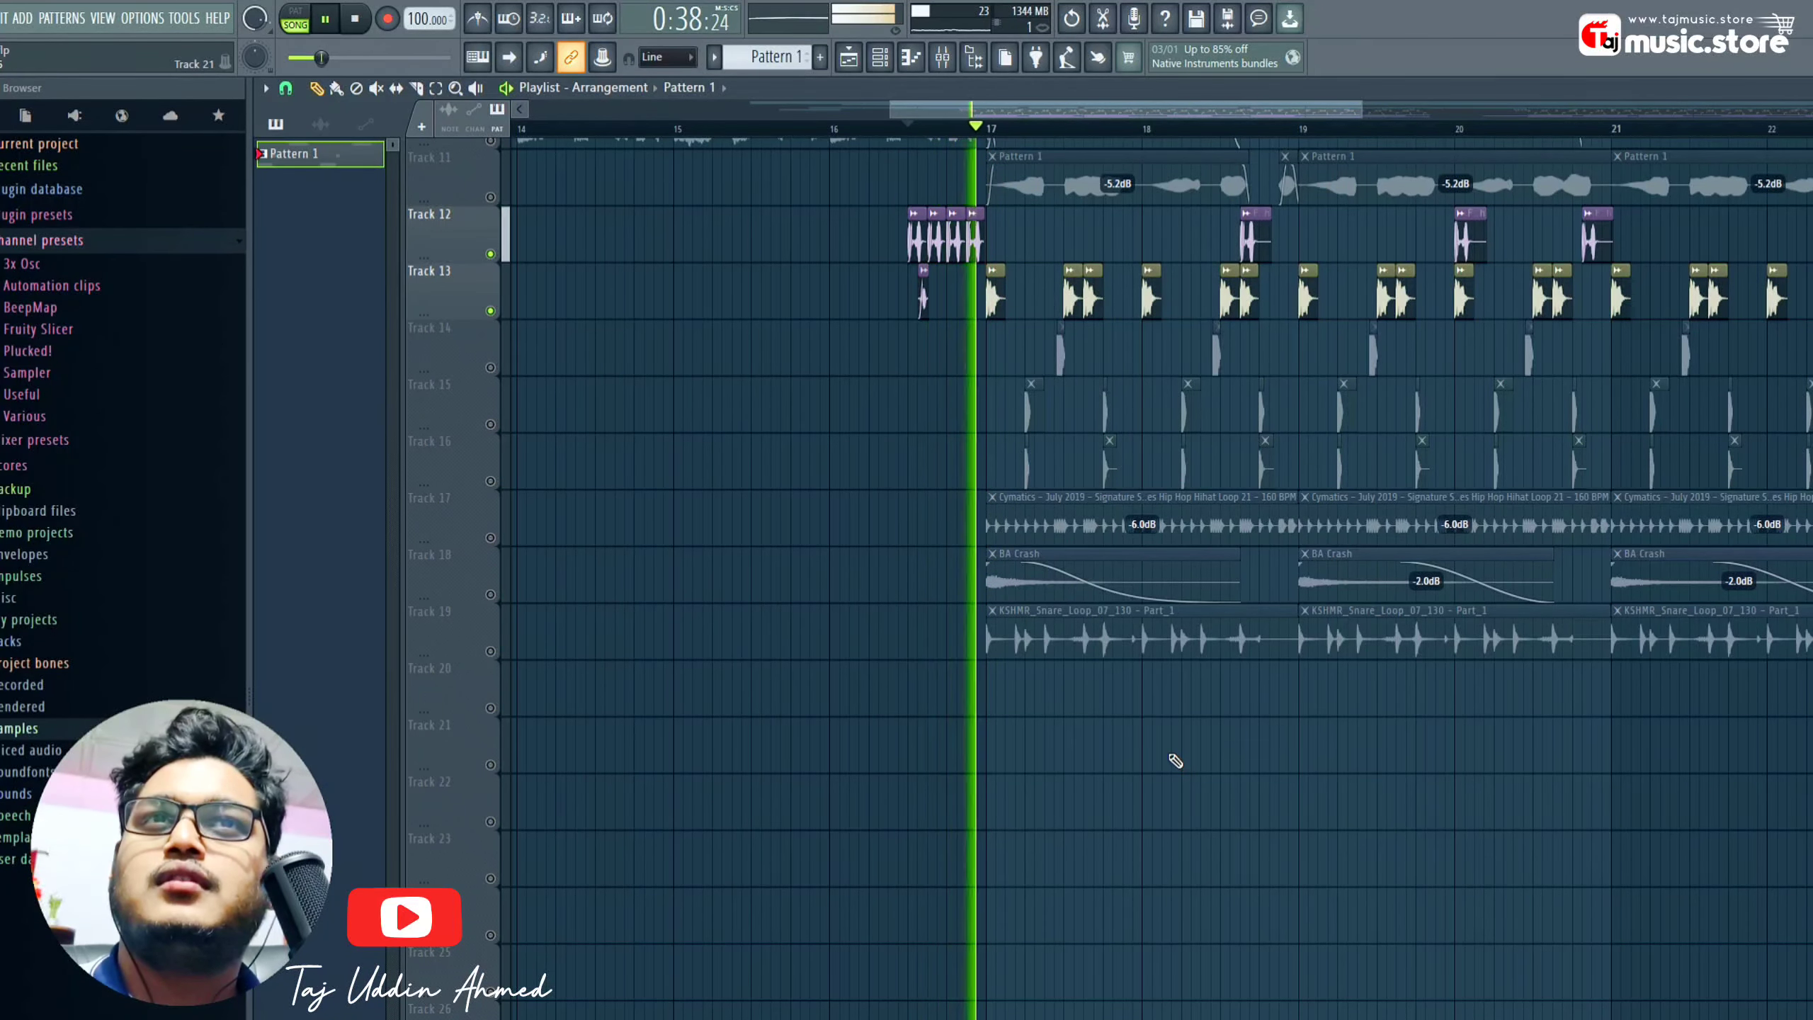
pyautogui.press('space')
# - Unmute Tracks 10 and 11 so they play together with Tracks 12 and 13
pyautogui.scroll(2, 950, 646)
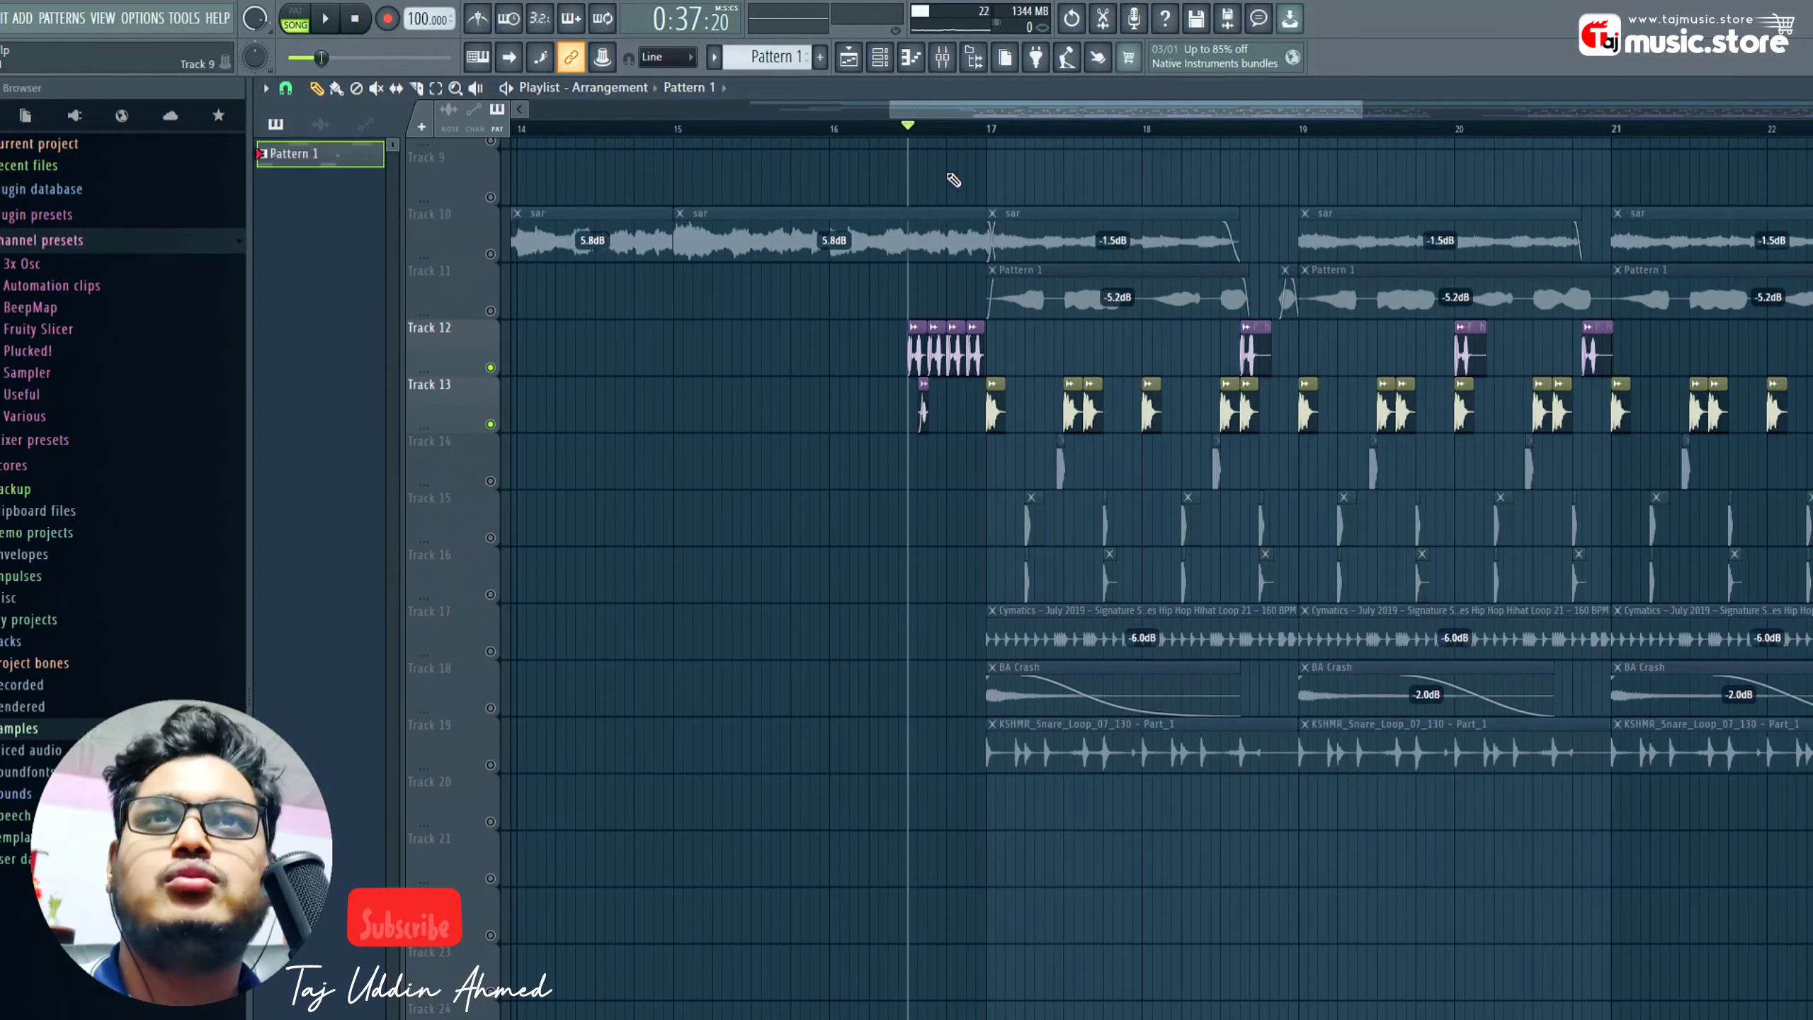
pyautogui.scroll(-2, 948, 133)
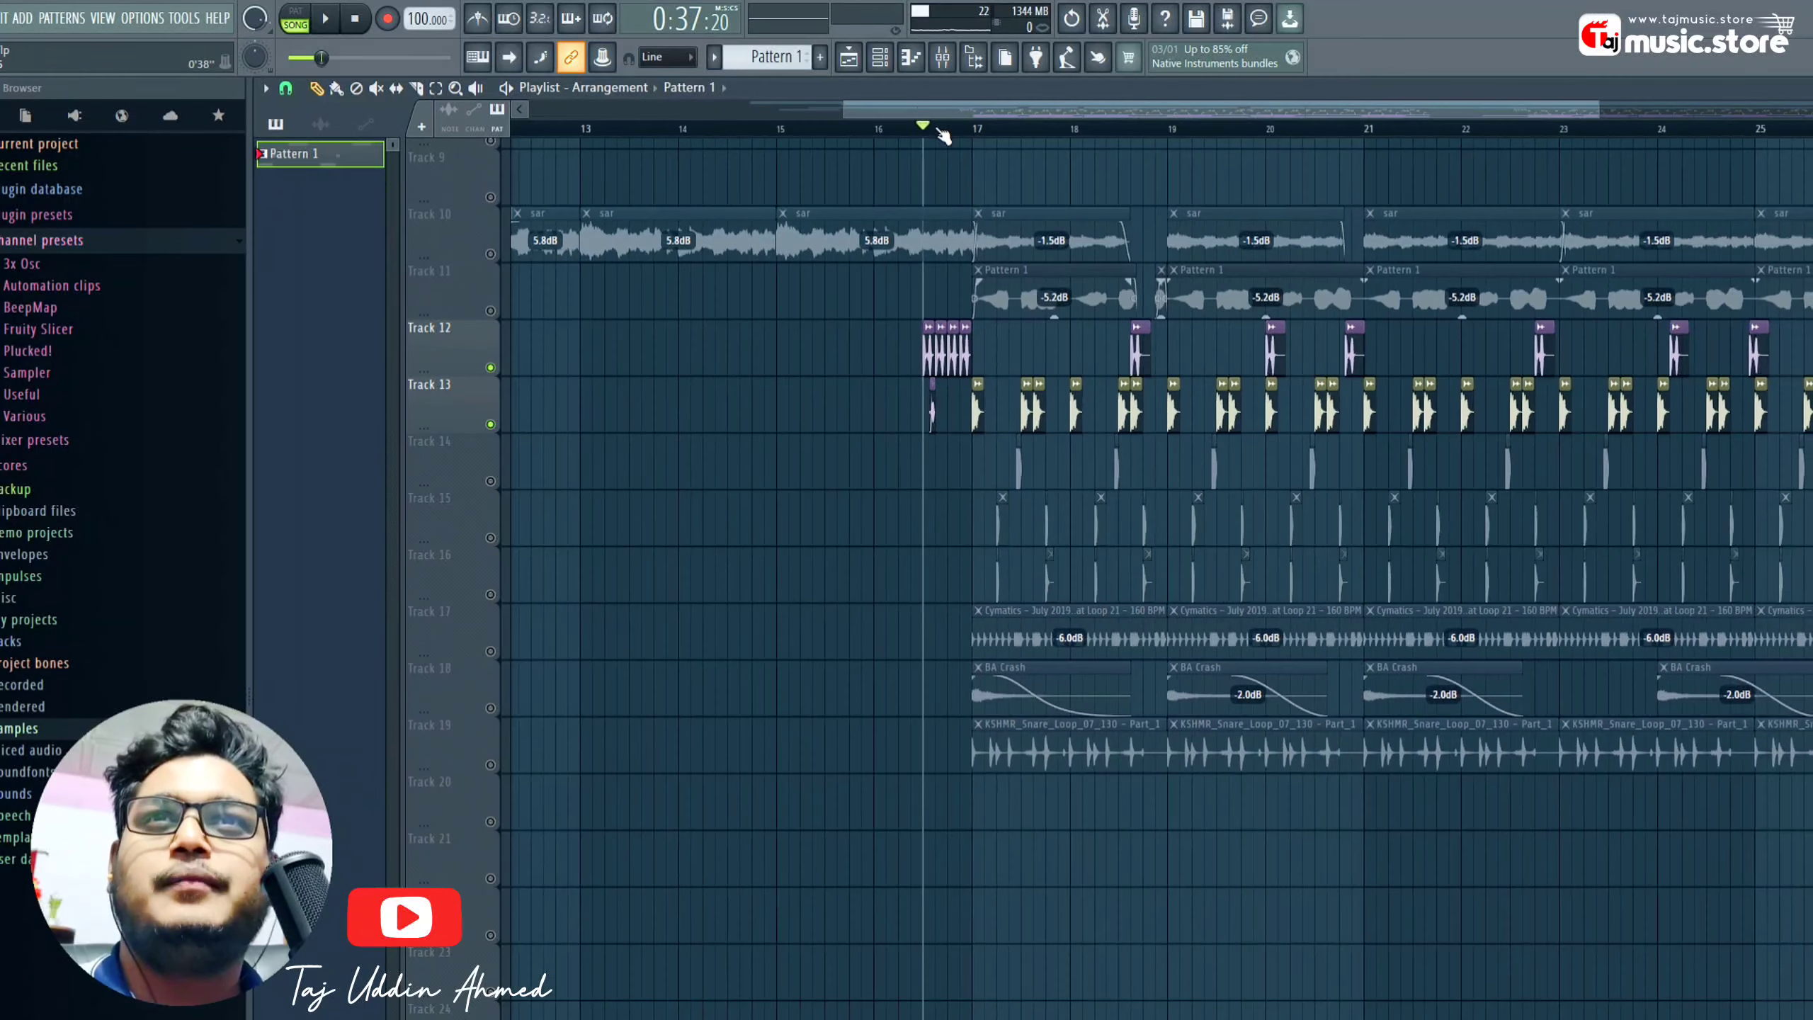
pyautogui.click(490, 254)
pyautogui.click(491, 311)
pyautogui.scroll(1, 646, 351)
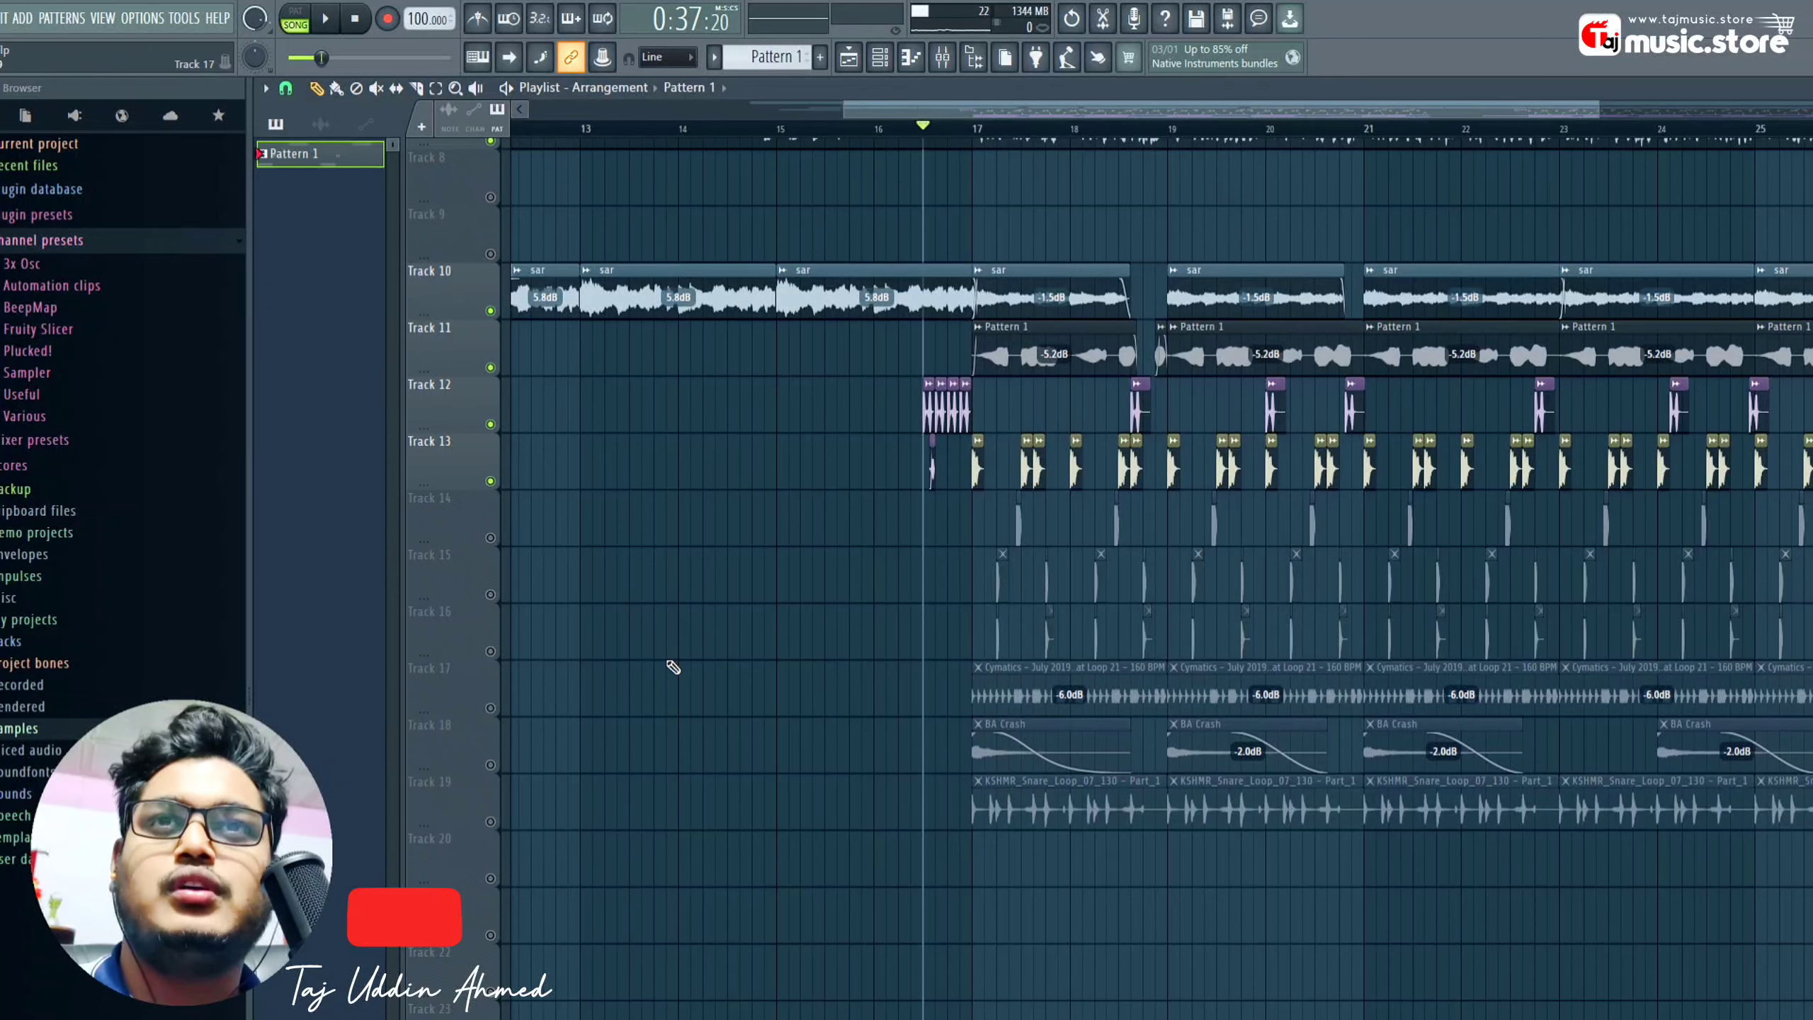
# - Play Tracks 10 to 13 together from bar 16 into bar 17, and stop playback
pyautogui.click(875, 129)
pyautogui.press('space')
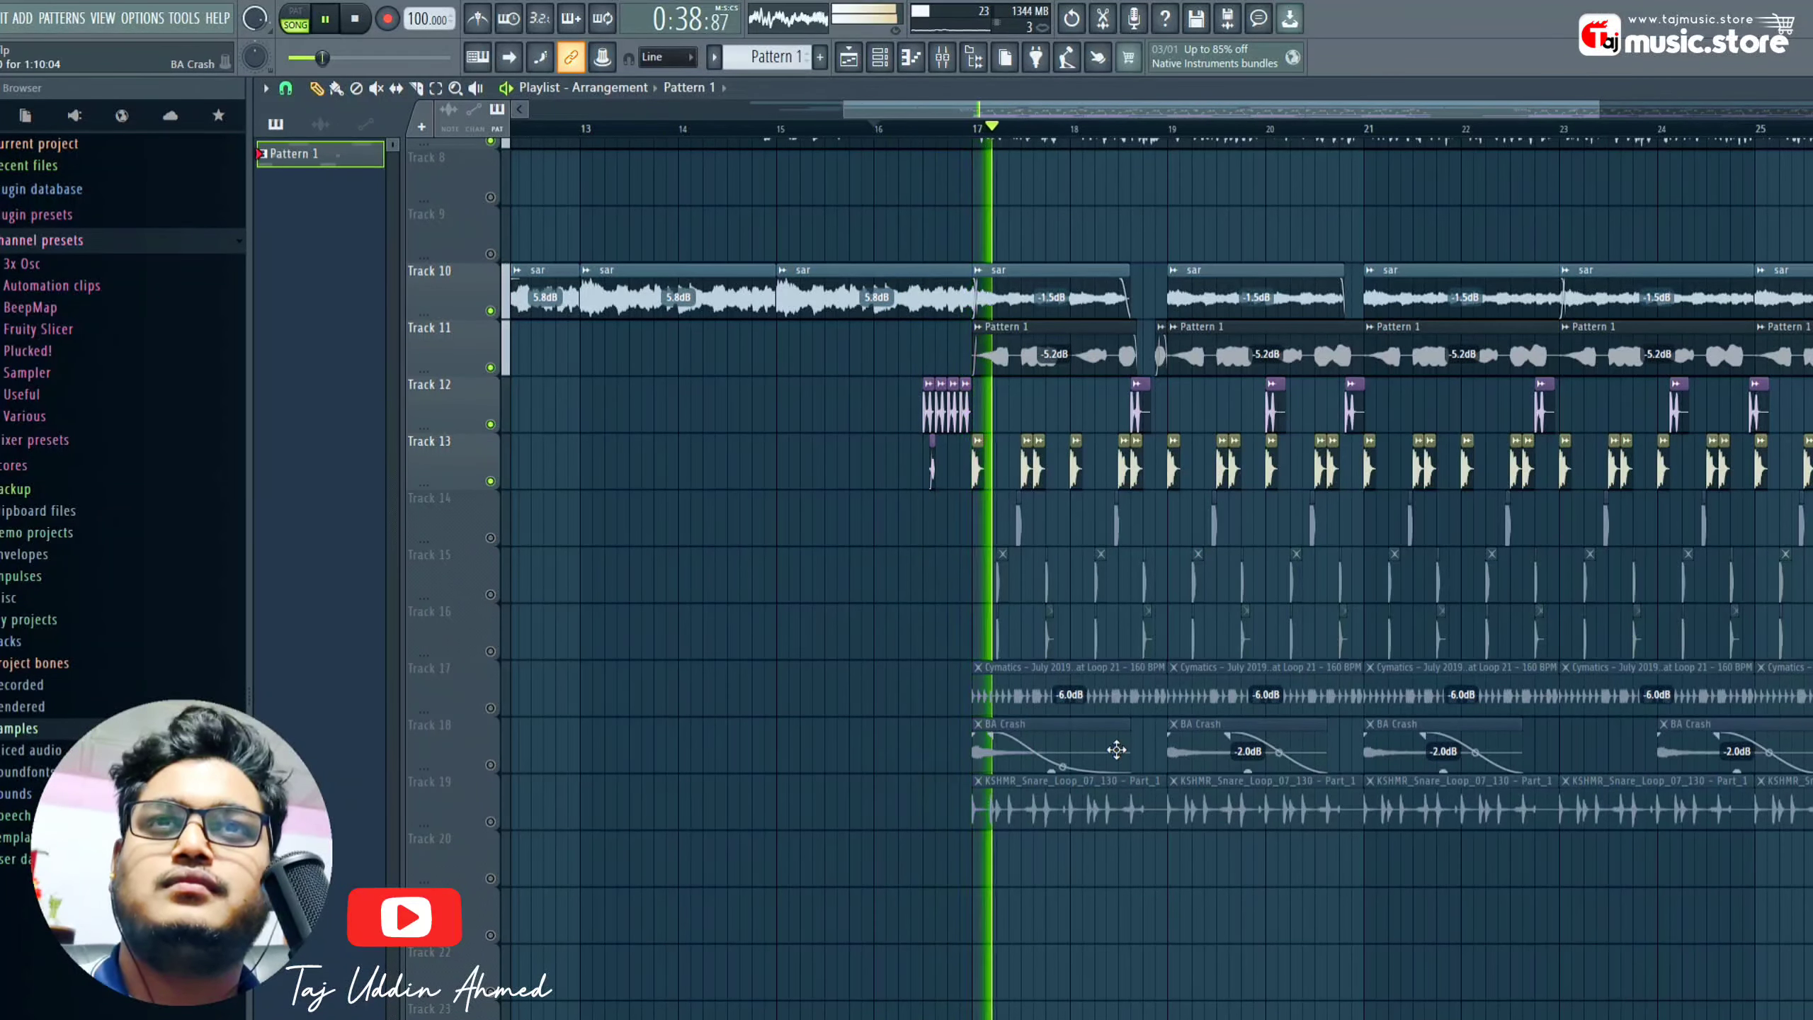
pyautogui.press('space')
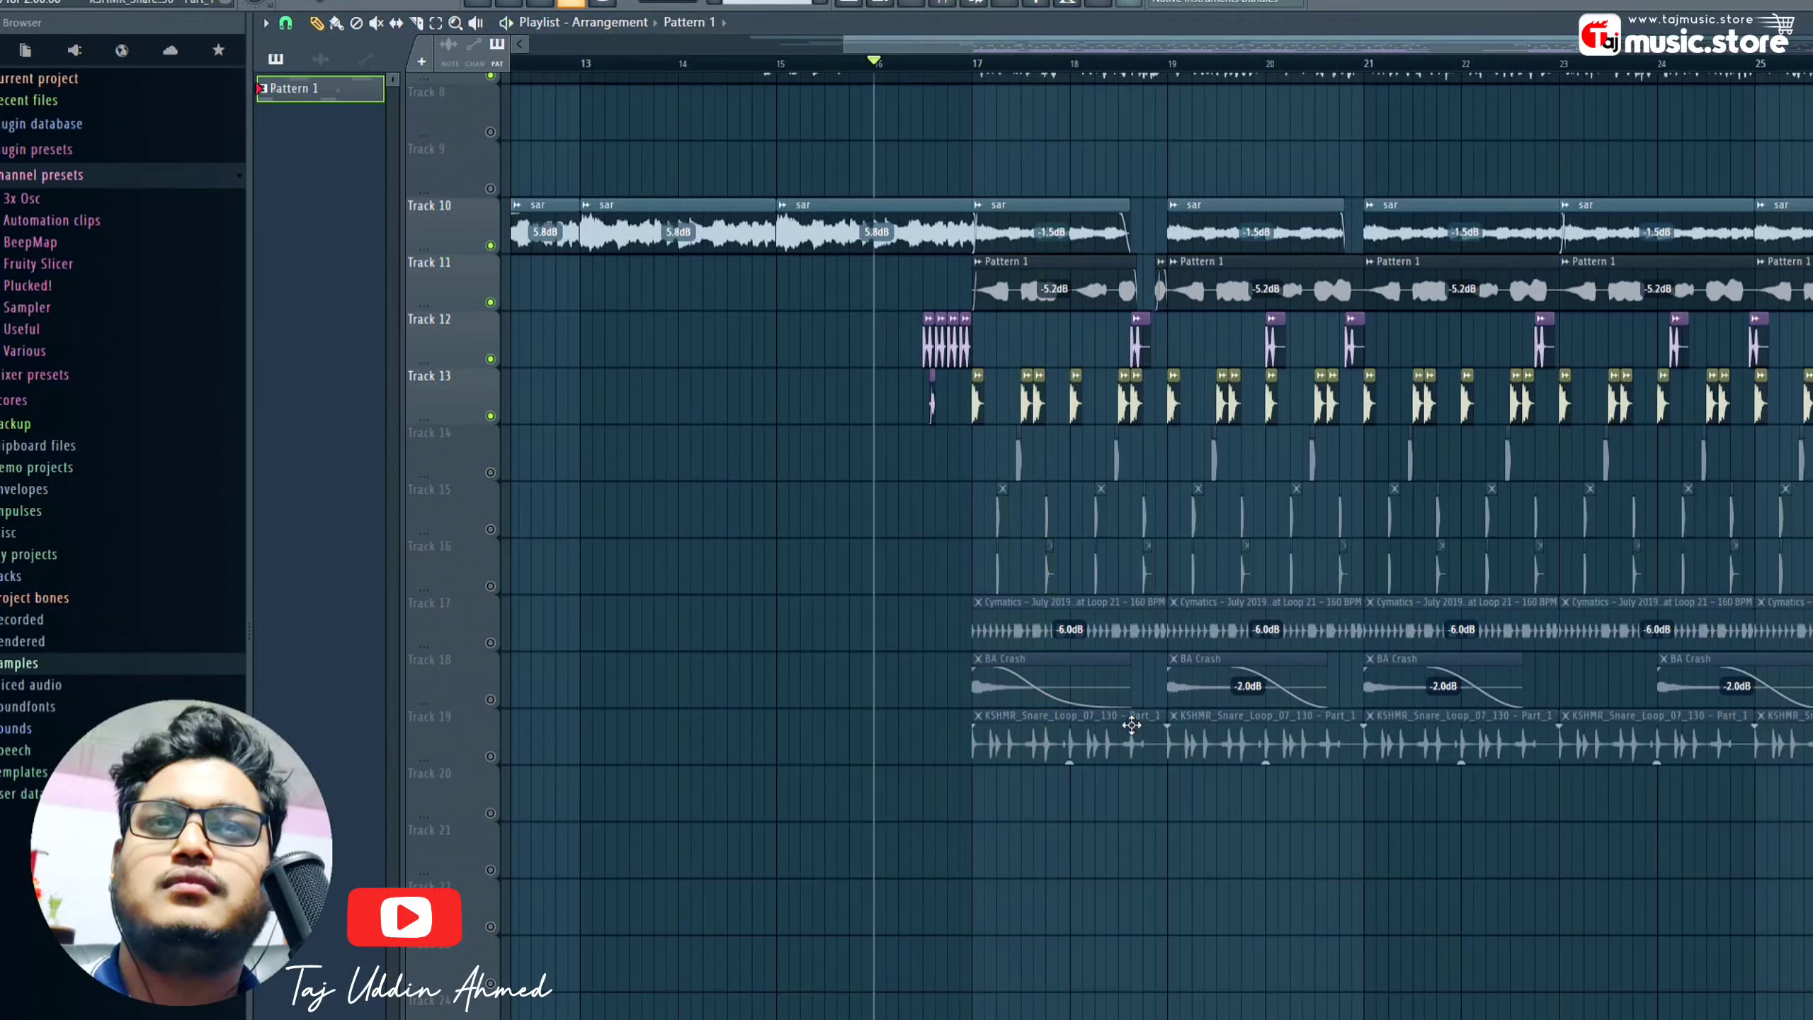
# - Place the playback position at the start of bar 17 and solo Track 13
pyautogui.scroll(-2, 996, 698)
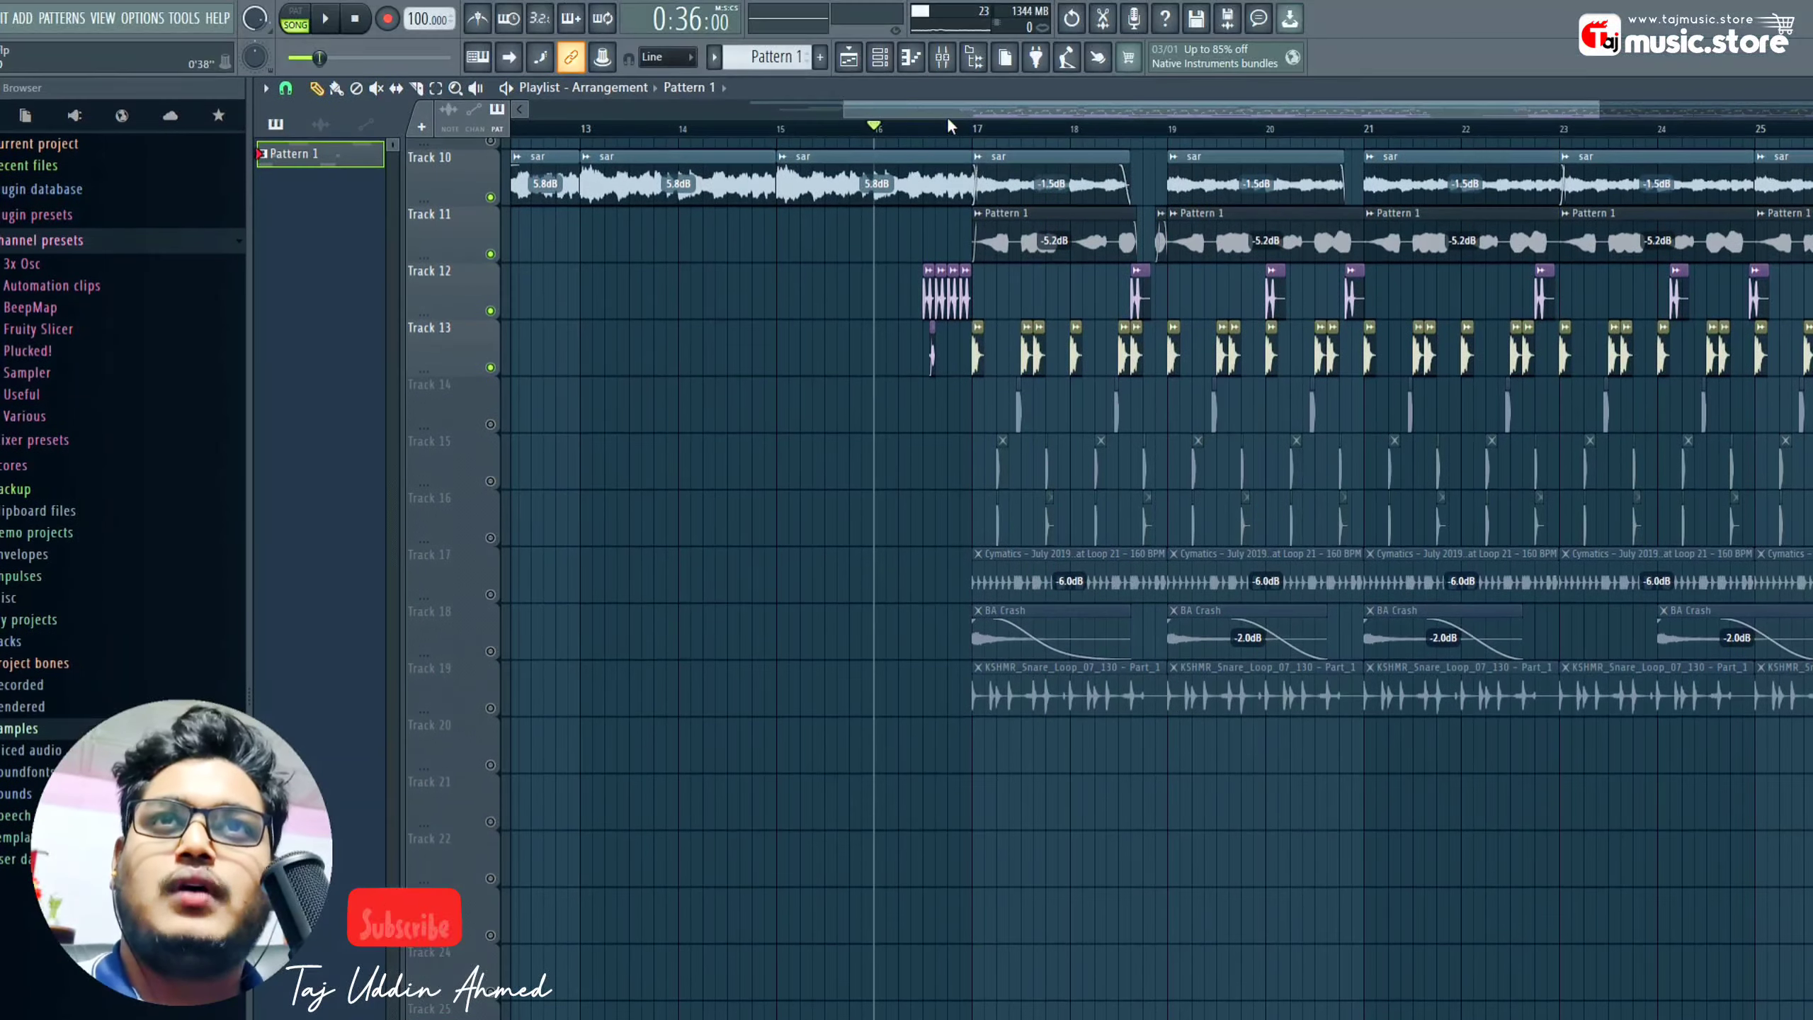
pyautogui.scroll(5, 1013, 132)
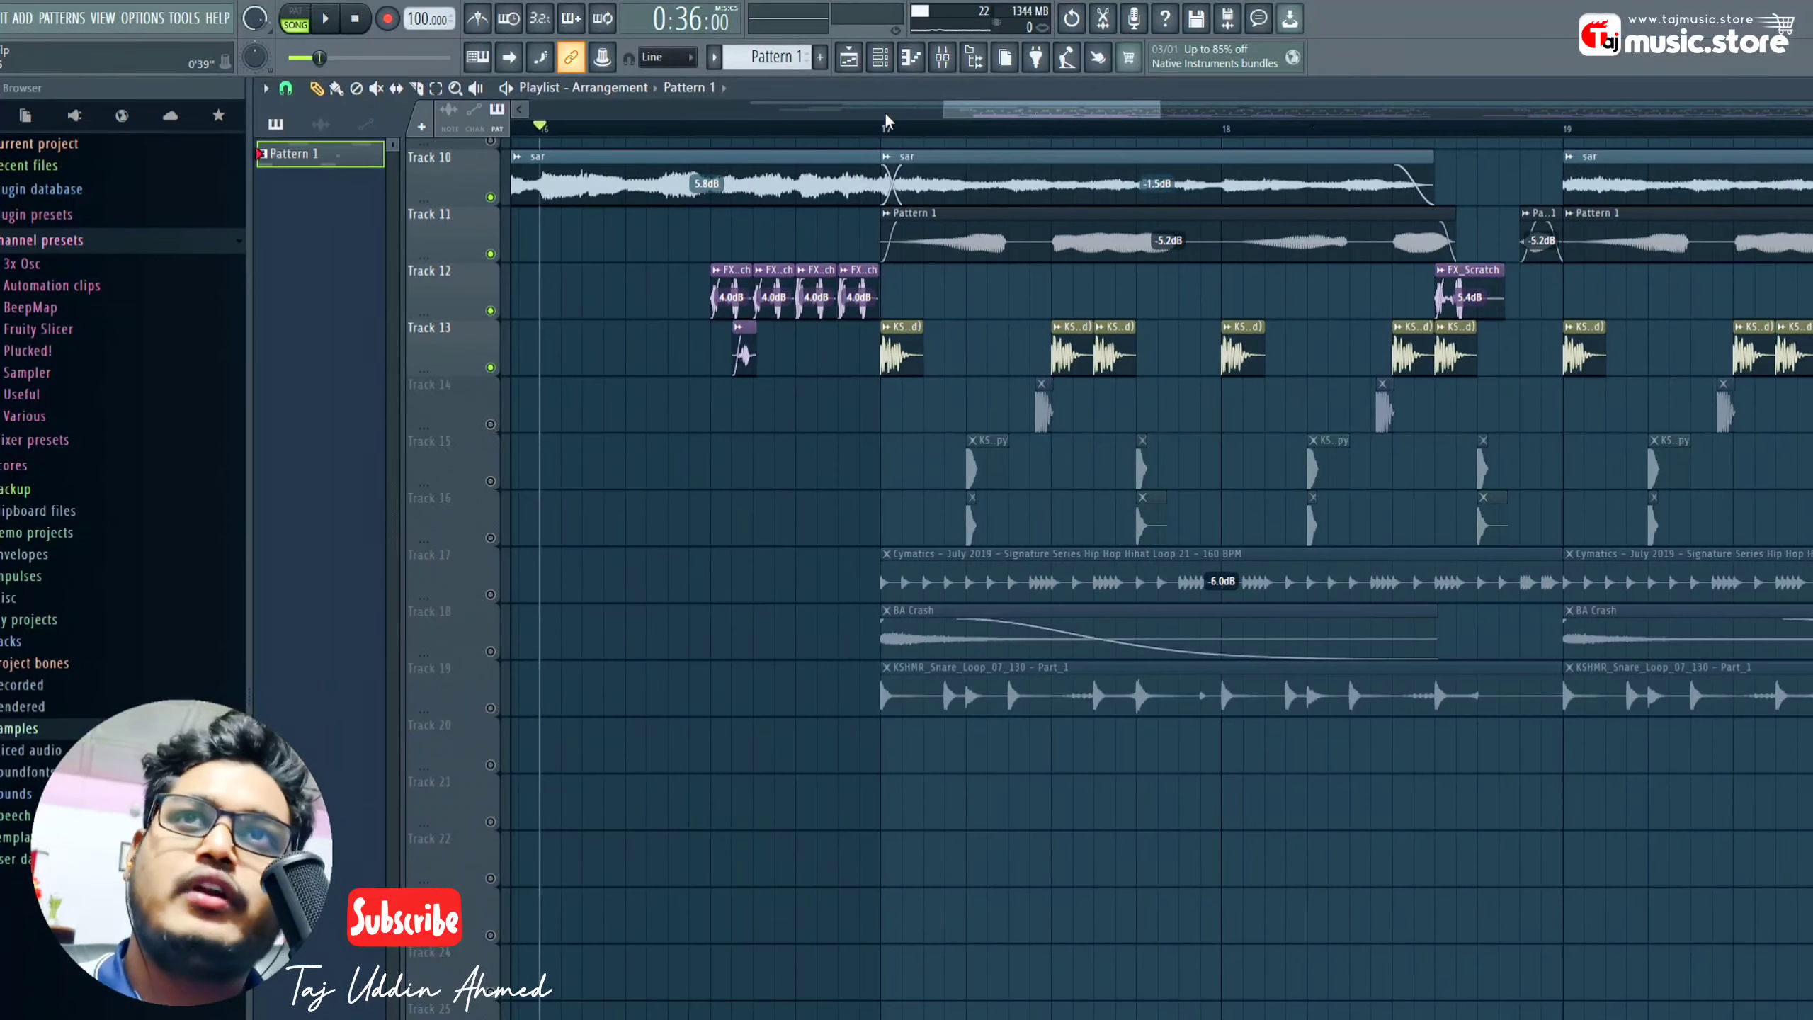
pyautogui.click(885, 133)
pyautogui.rightClick(470, 373)
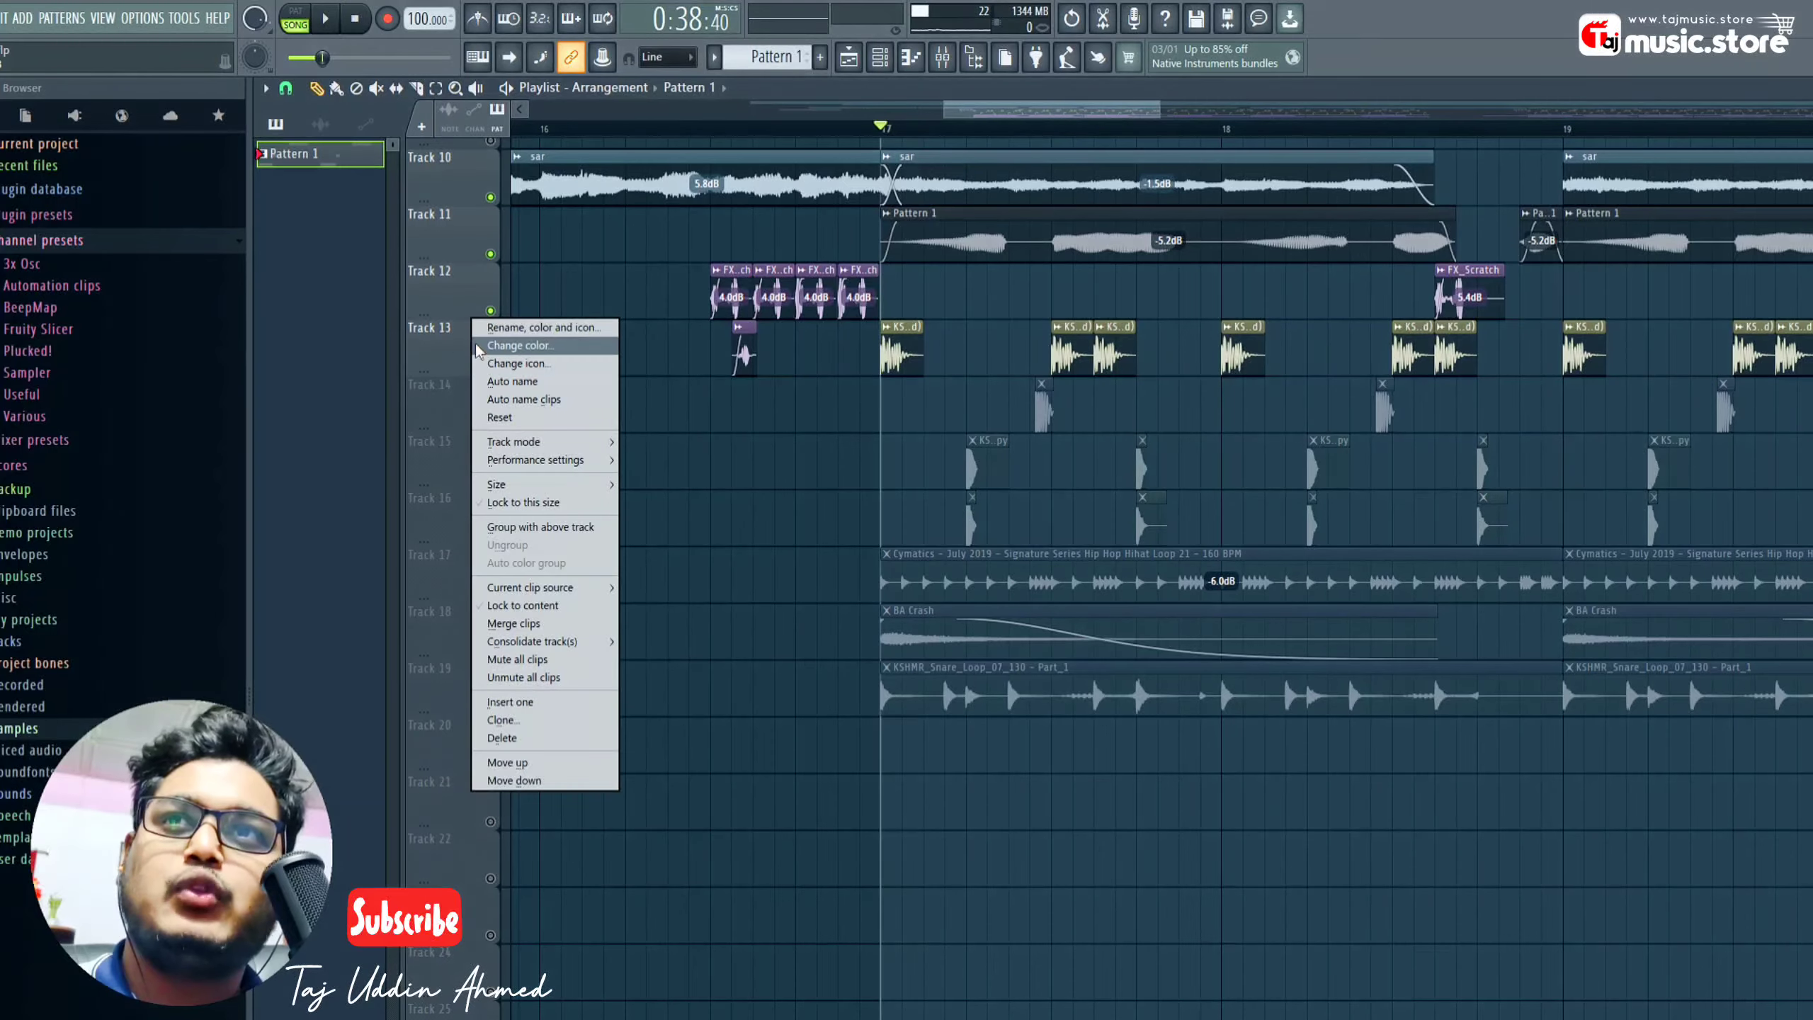
pyautogui.press('Escape')
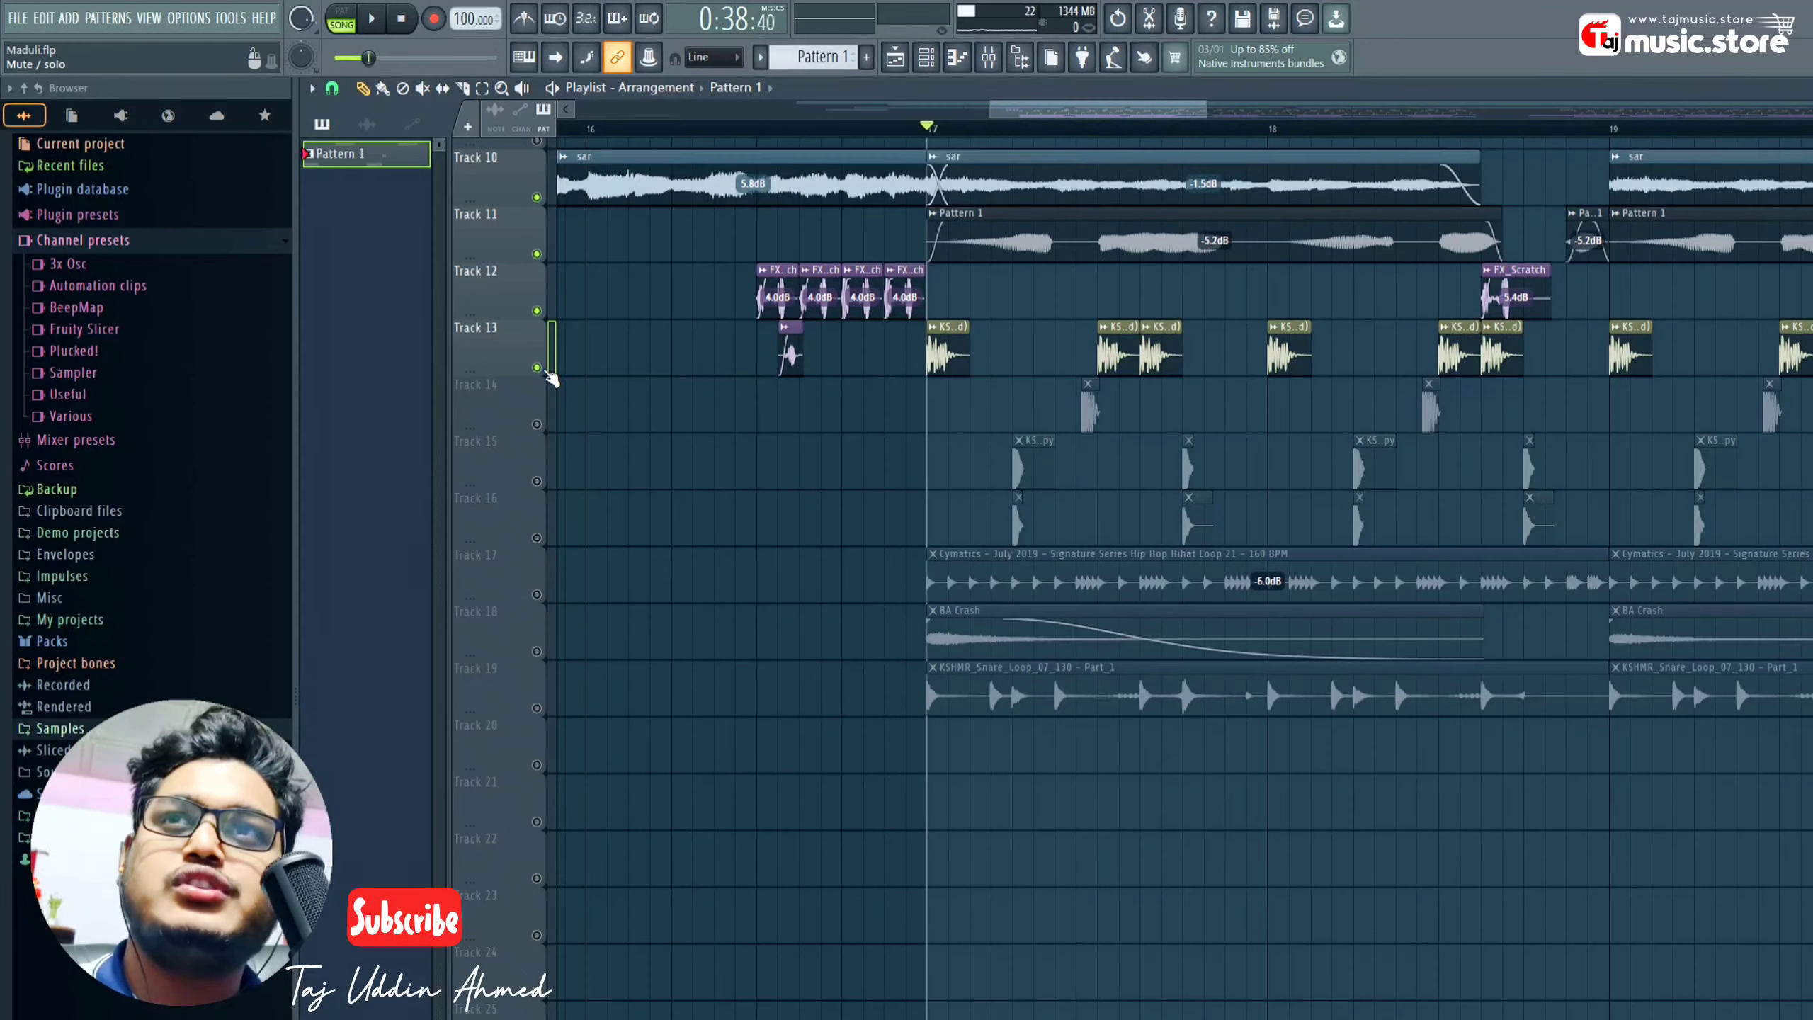
pyautogui.rightClick(551, 373)
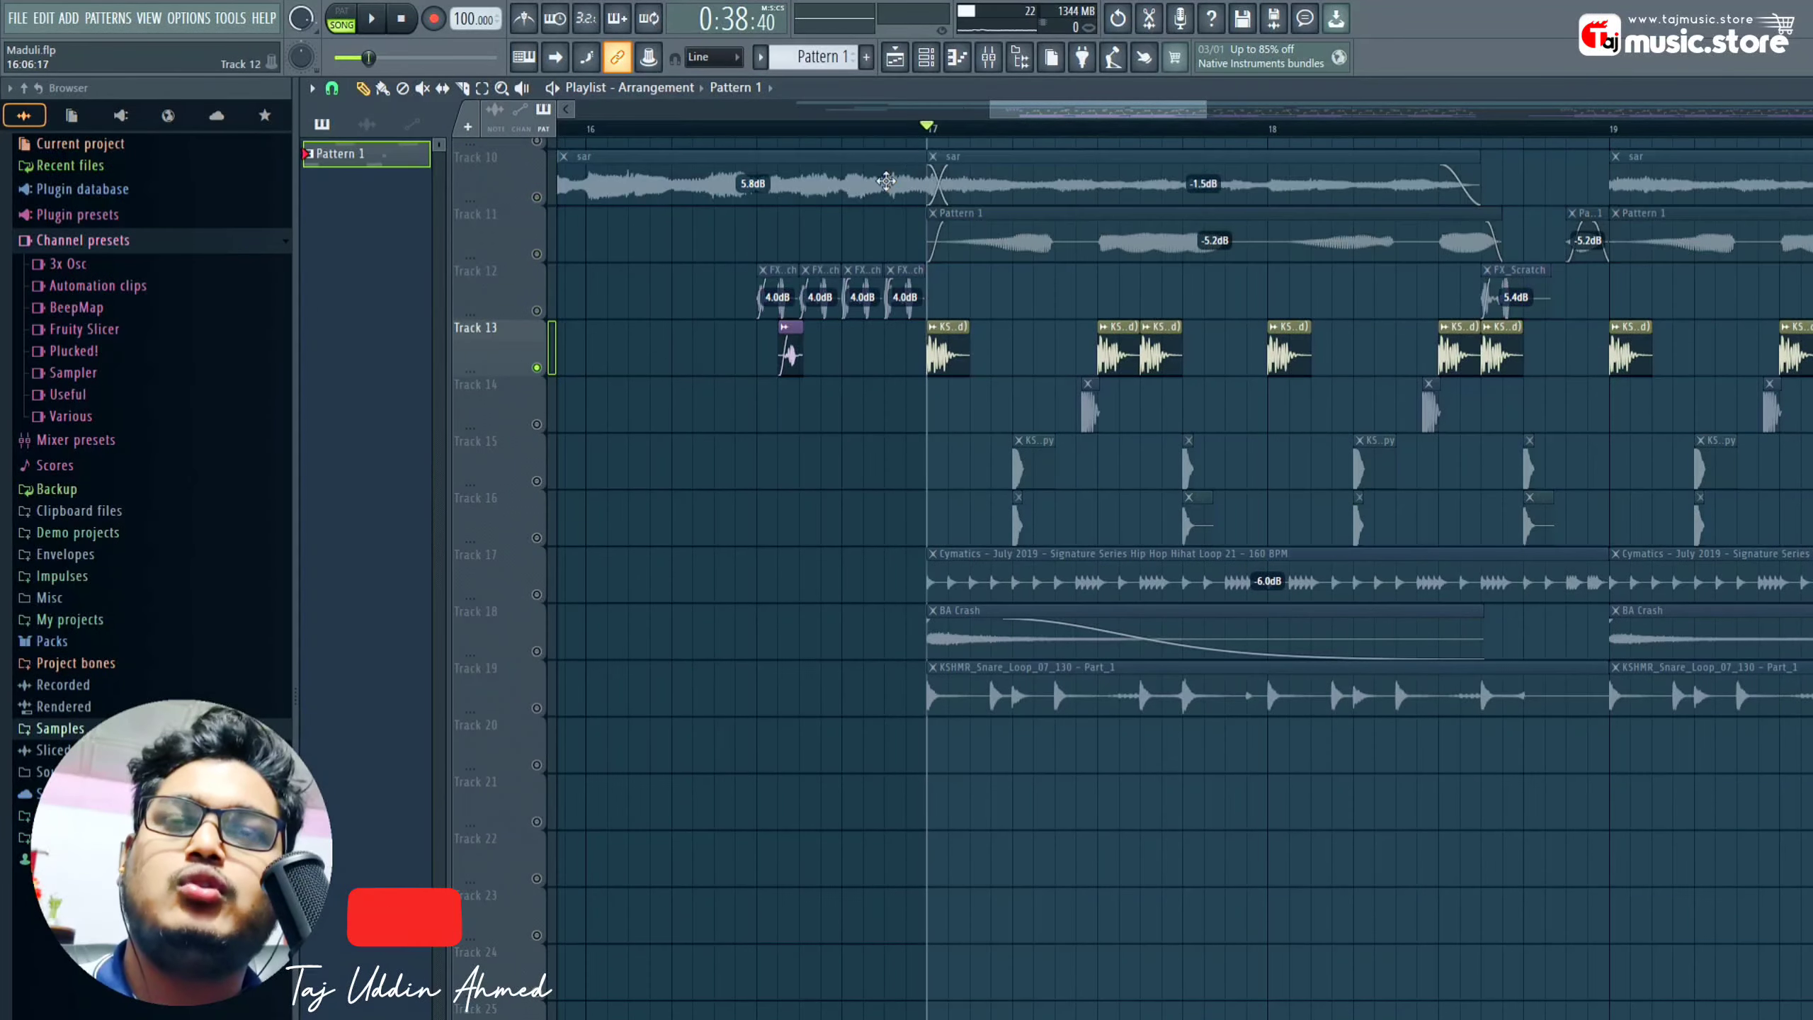
# - Inspect the sample settings of the KSHMR Hip Hop Classic Kick 04 clip at bar 17 on Track 13 twice, closing them each time
pyautogui.scroll(2, 937, 136)
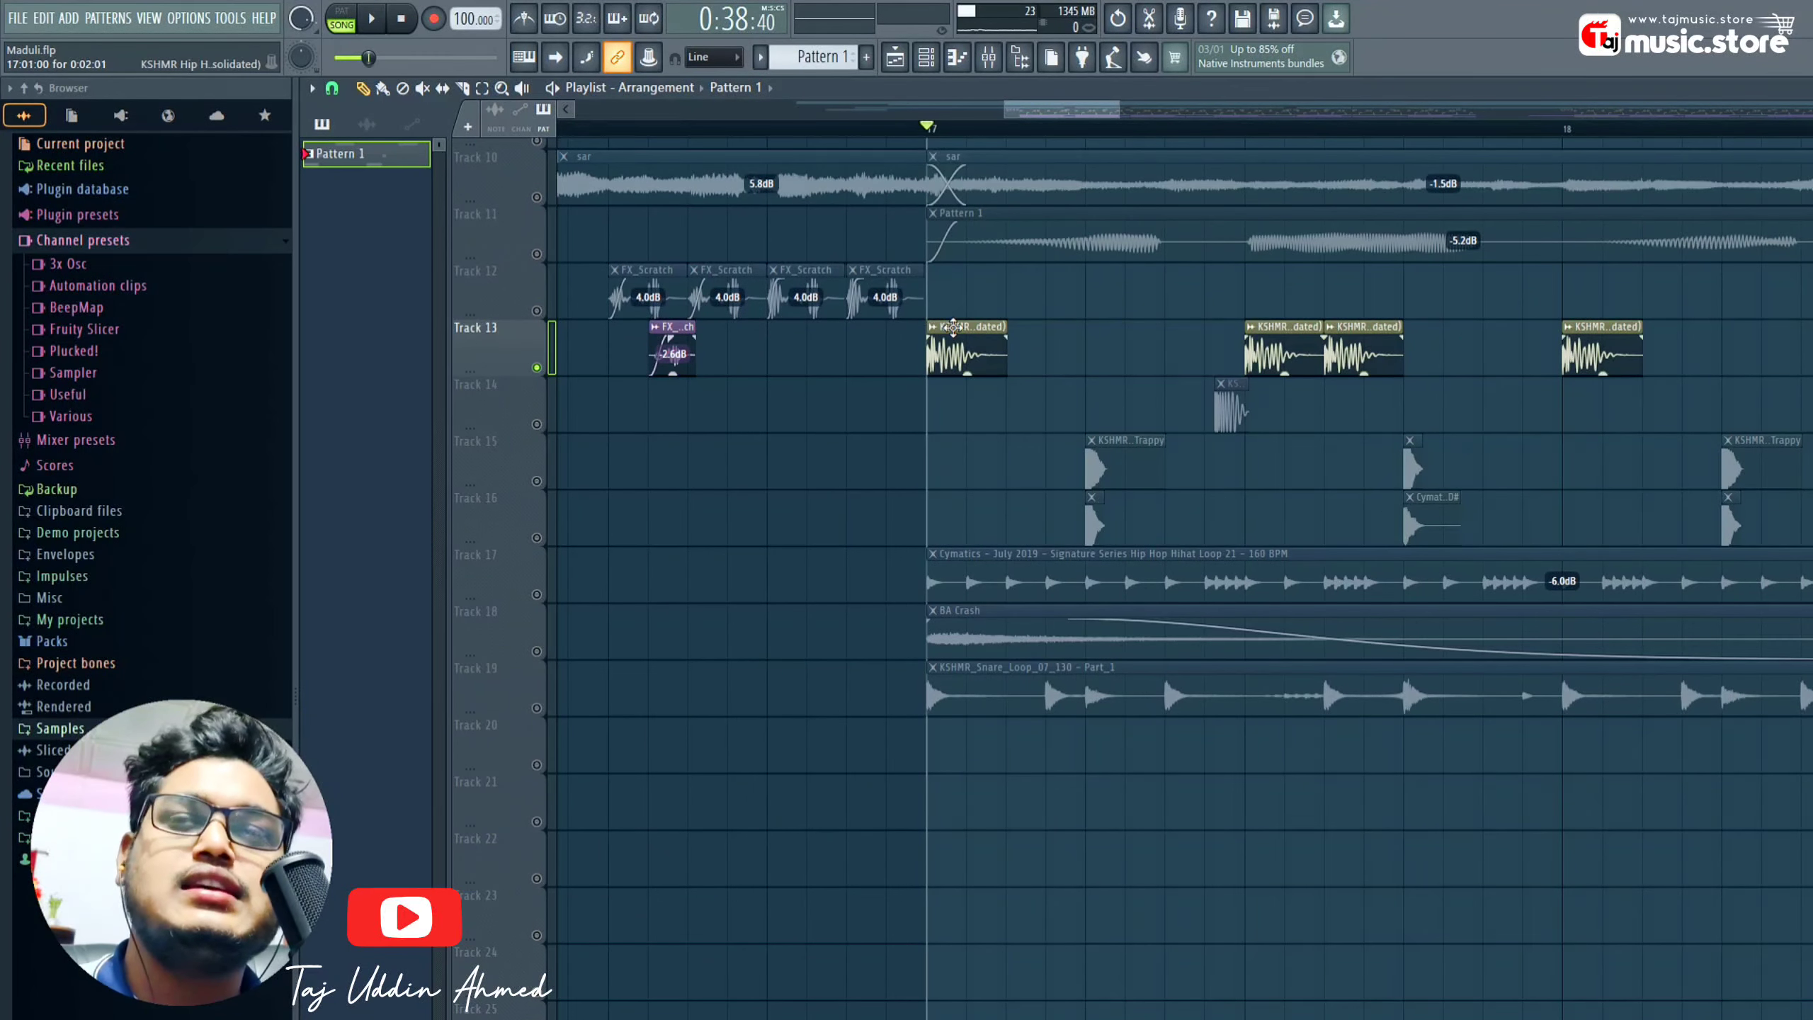
pyautogui.doubleClick(967, 353)
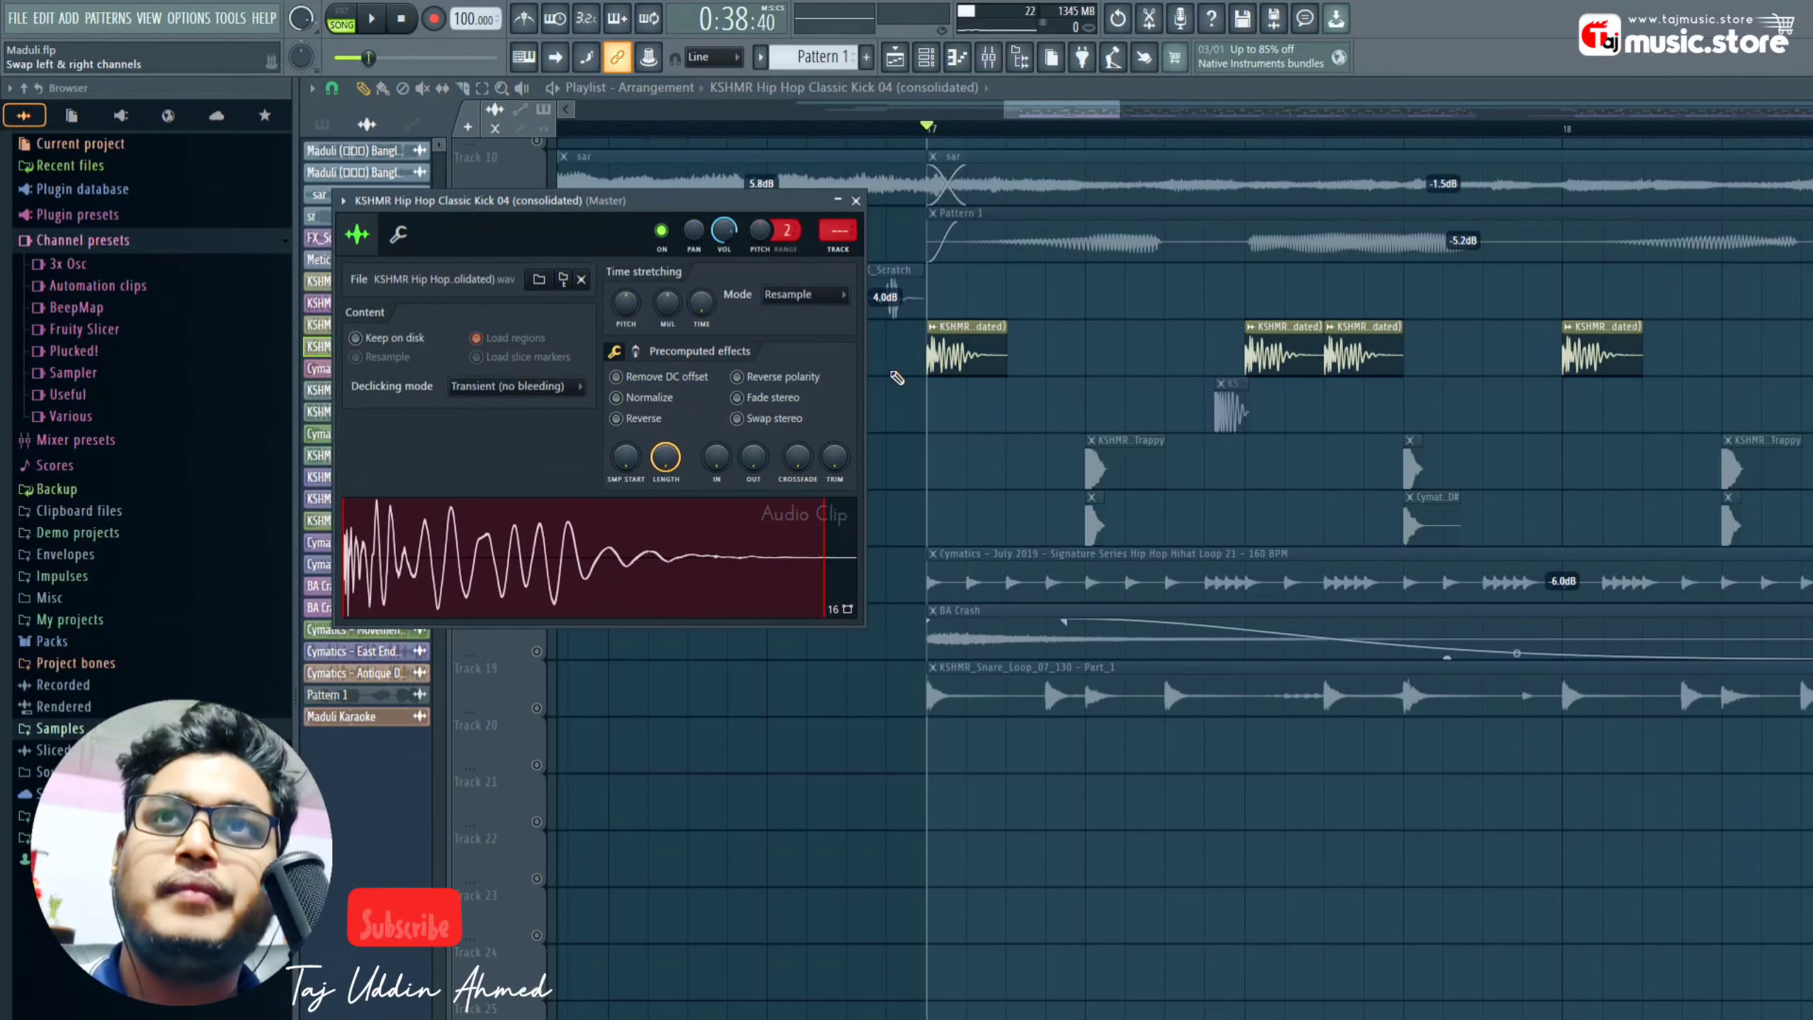
pyautogui.click(658, 561)
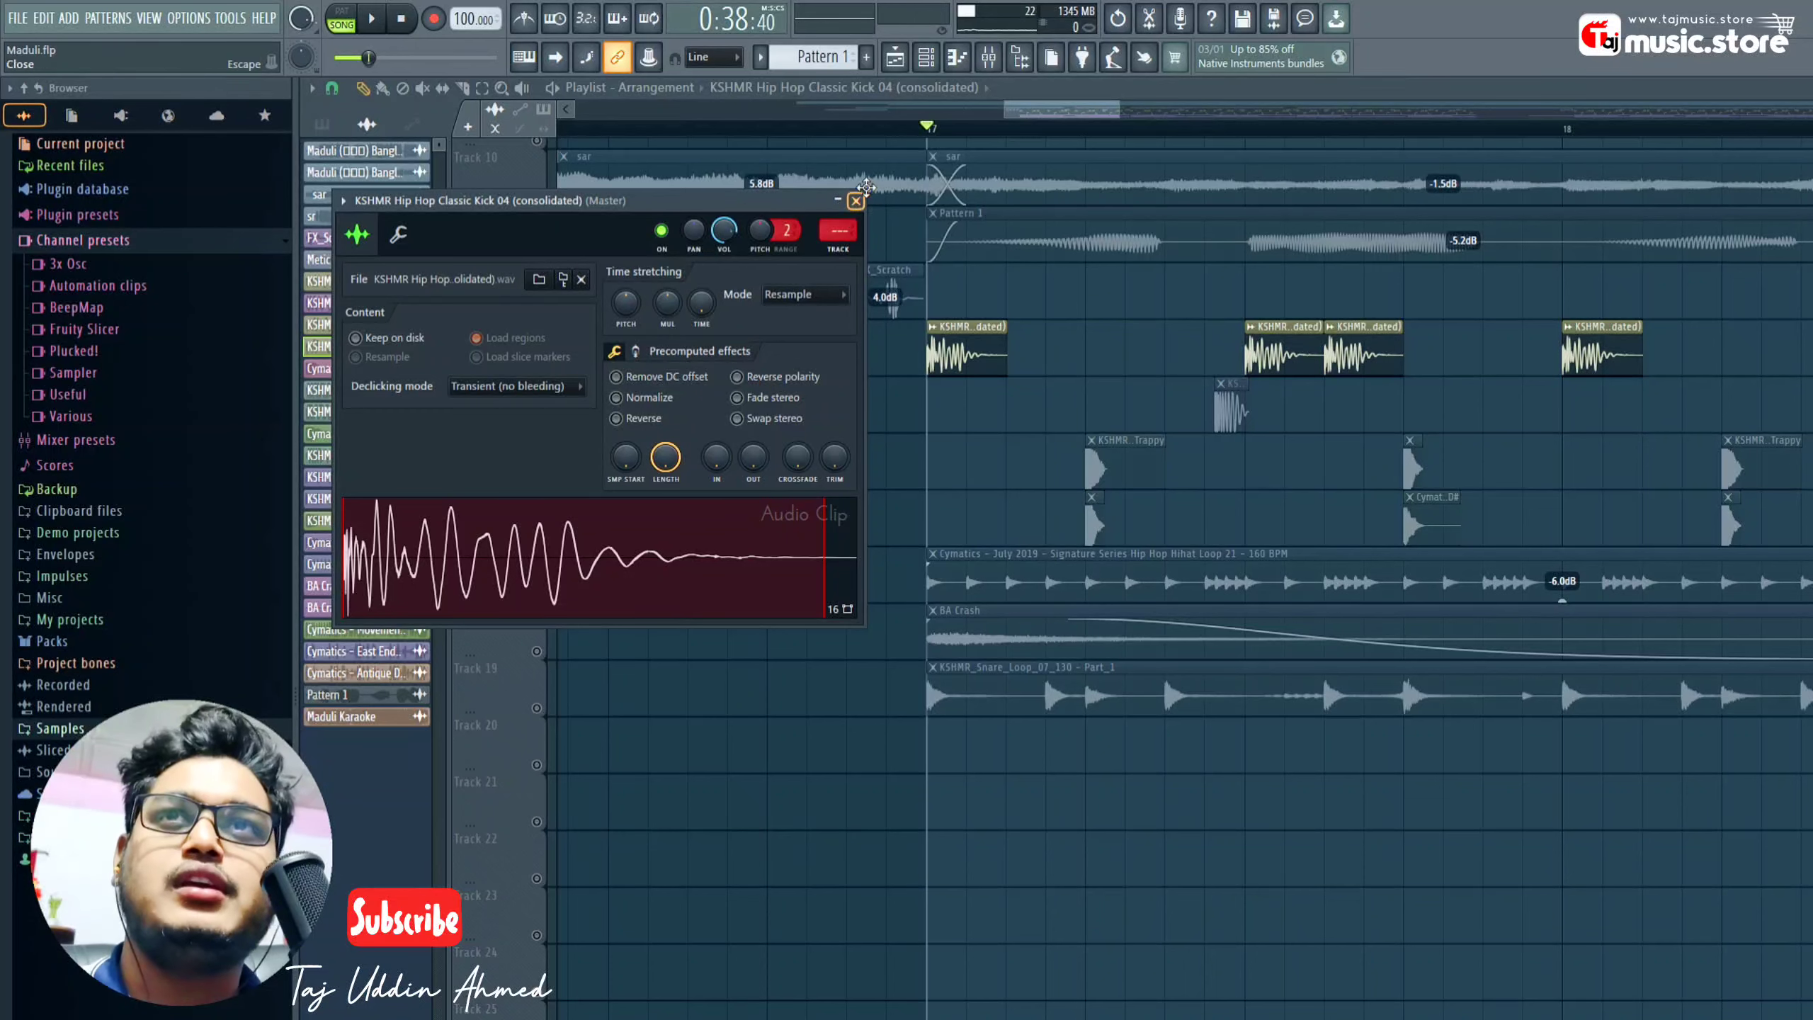
pyautogui.click(857, 201)
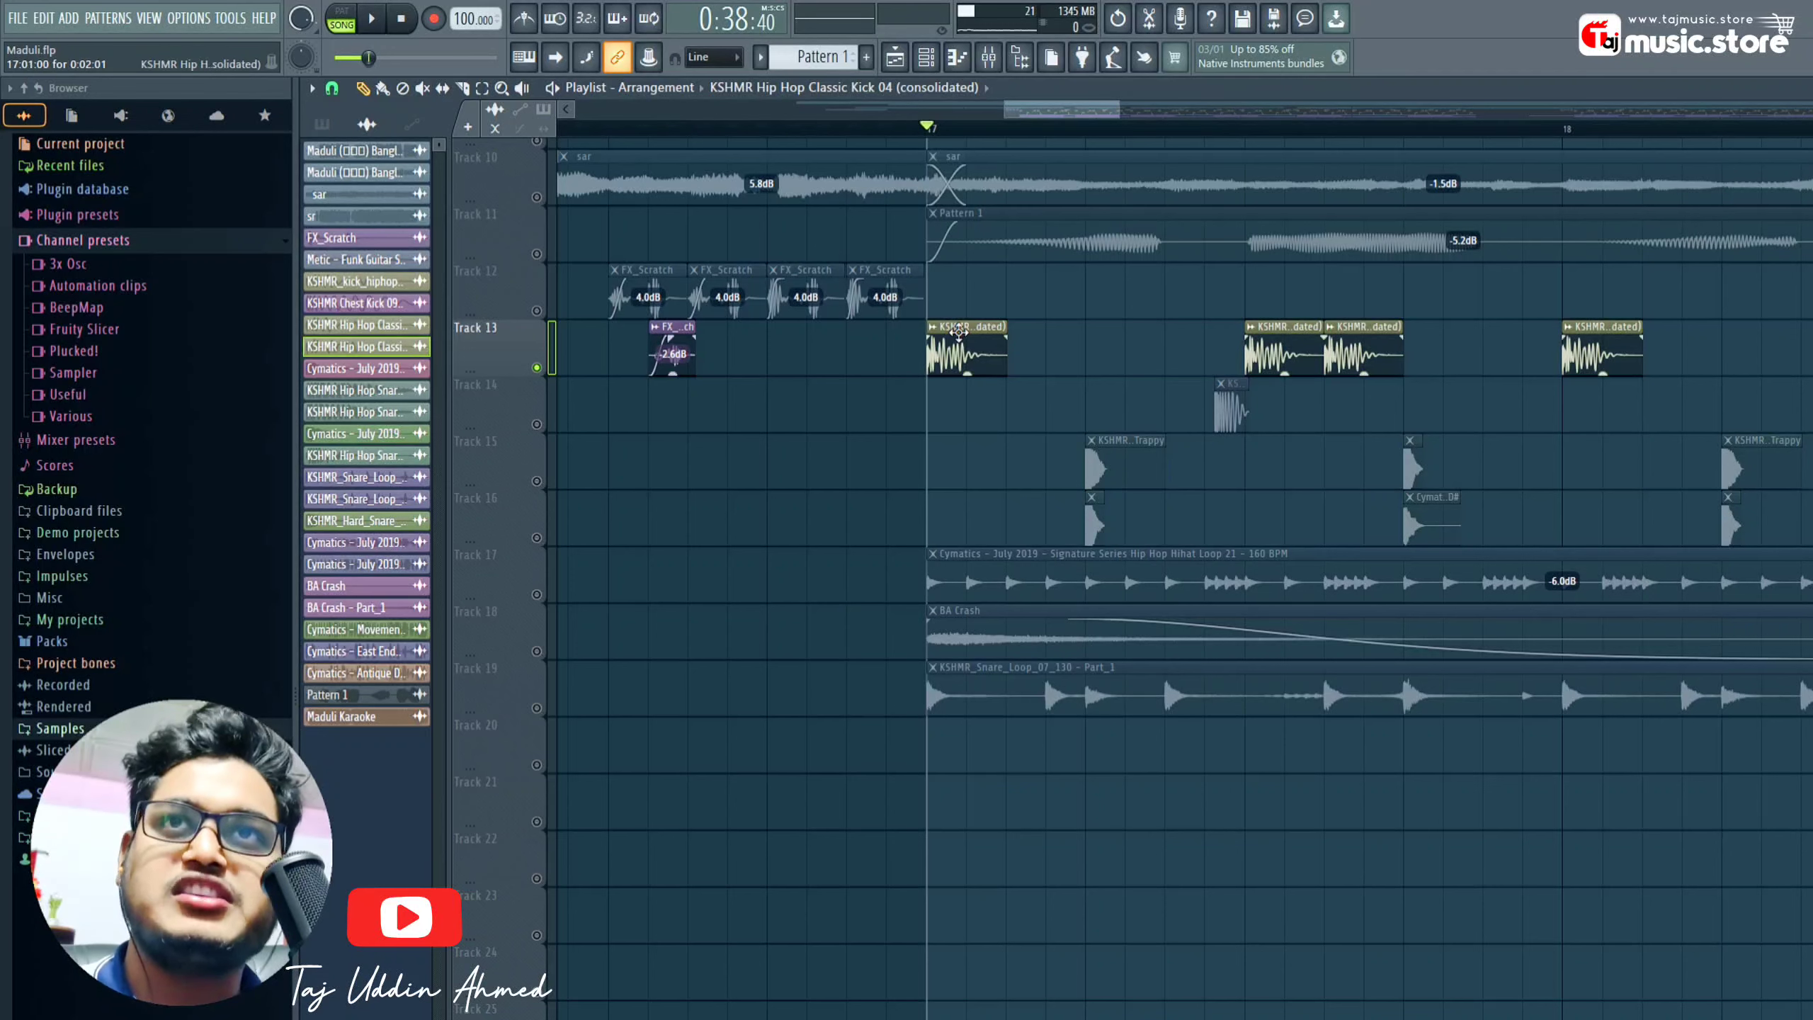
pyautogui.doubleClick(968, 336)
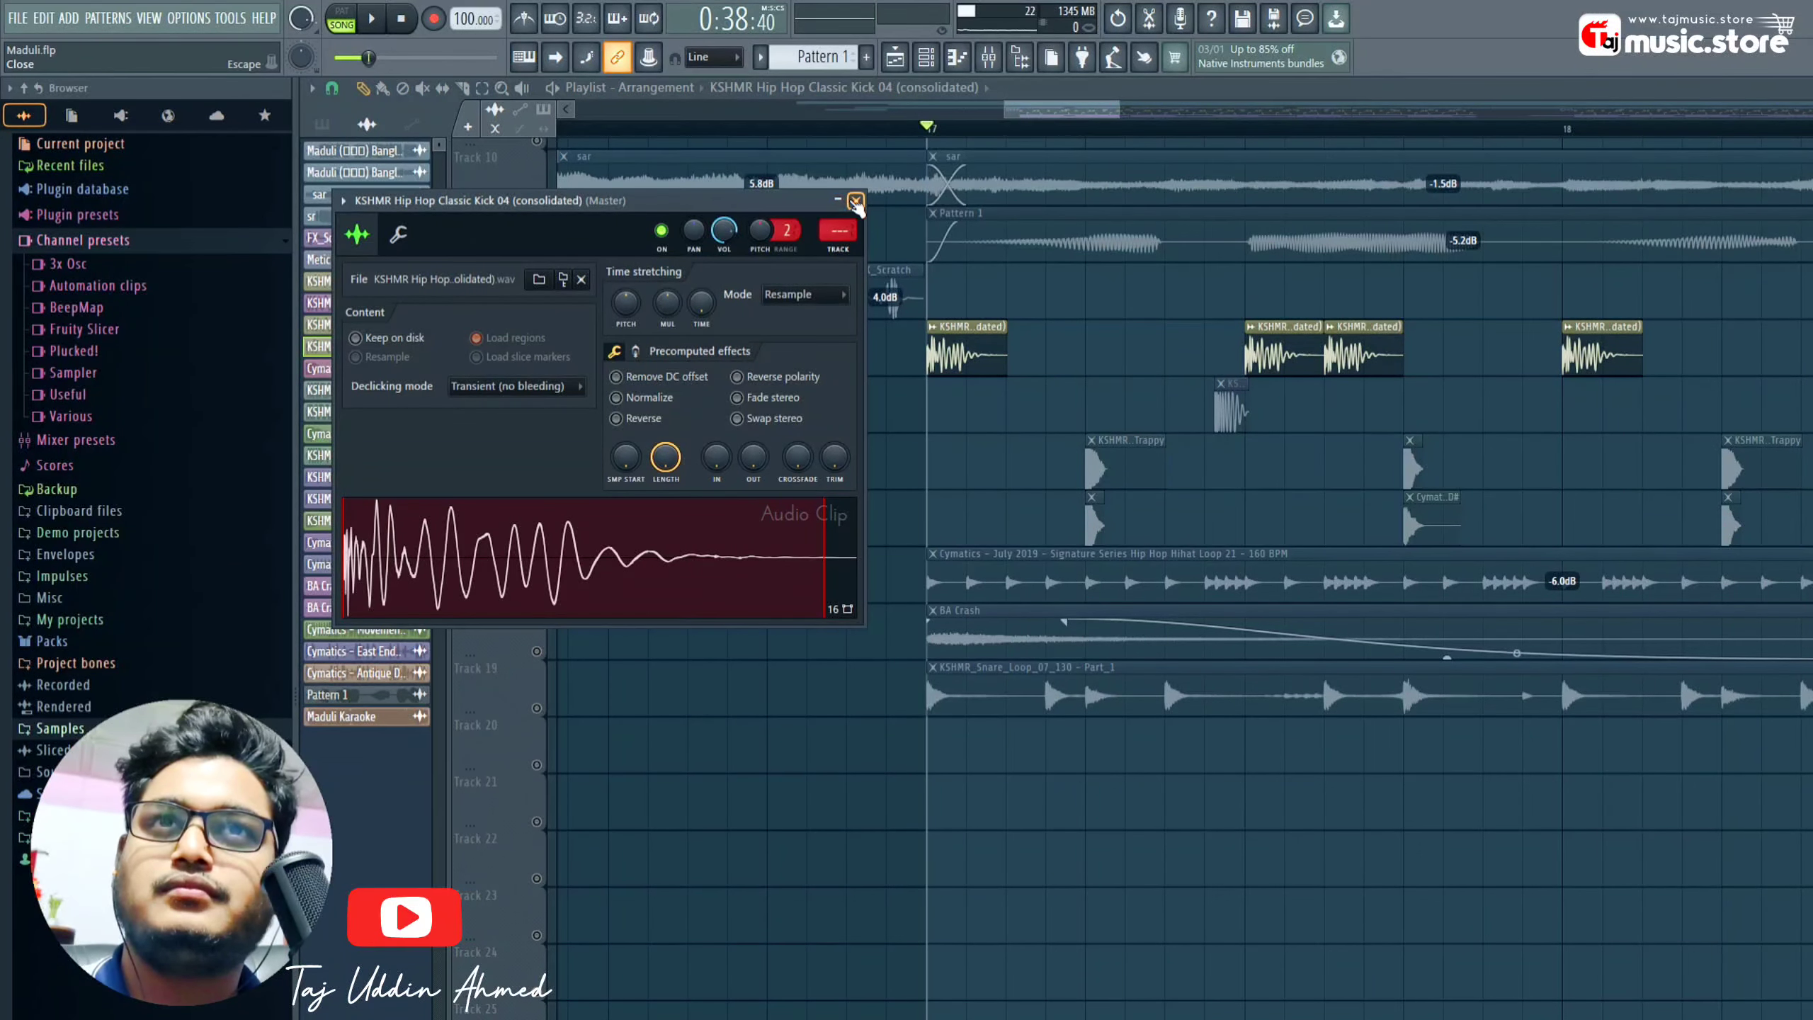
pyautogui.click(855, 200)
# - Unmute Tracks 15 and 16 and play them with Track 13 from the first snare clips in bar 17
pyautogui.click(1083, 126)
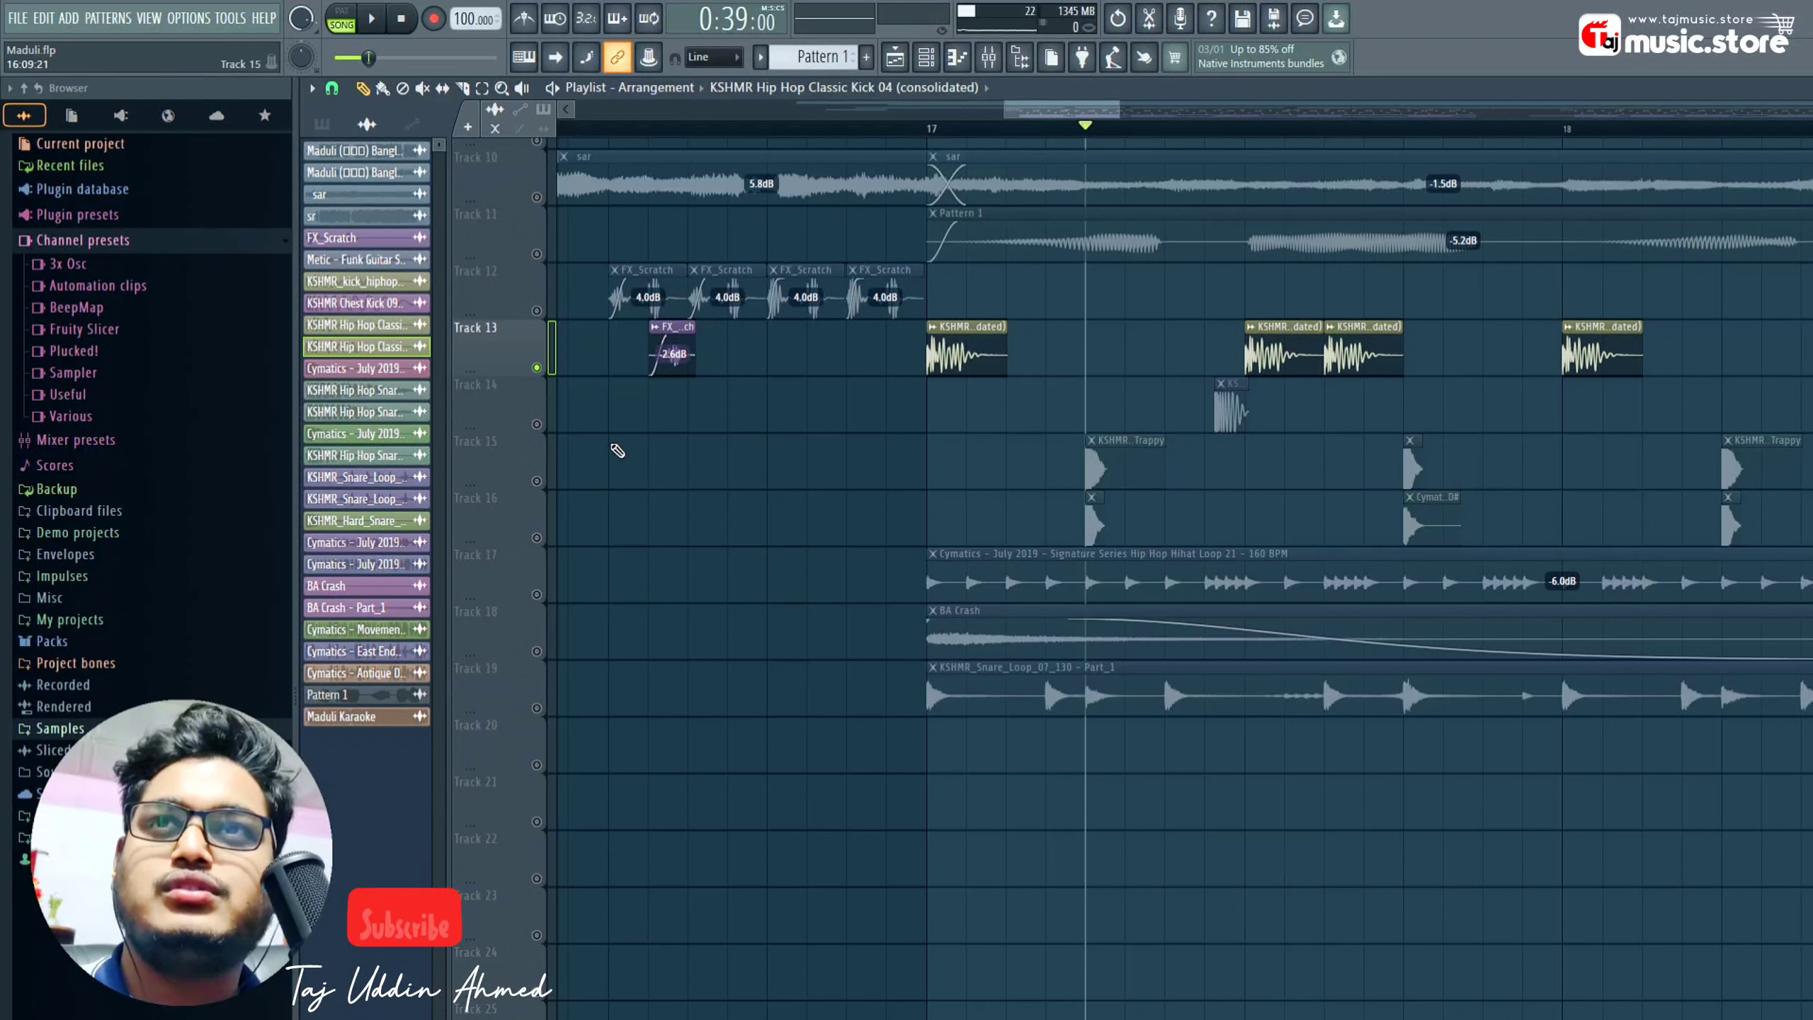
pyautogui.click(537, 481)
pyautogui.click(537, 537)
pyautogui.press('space')
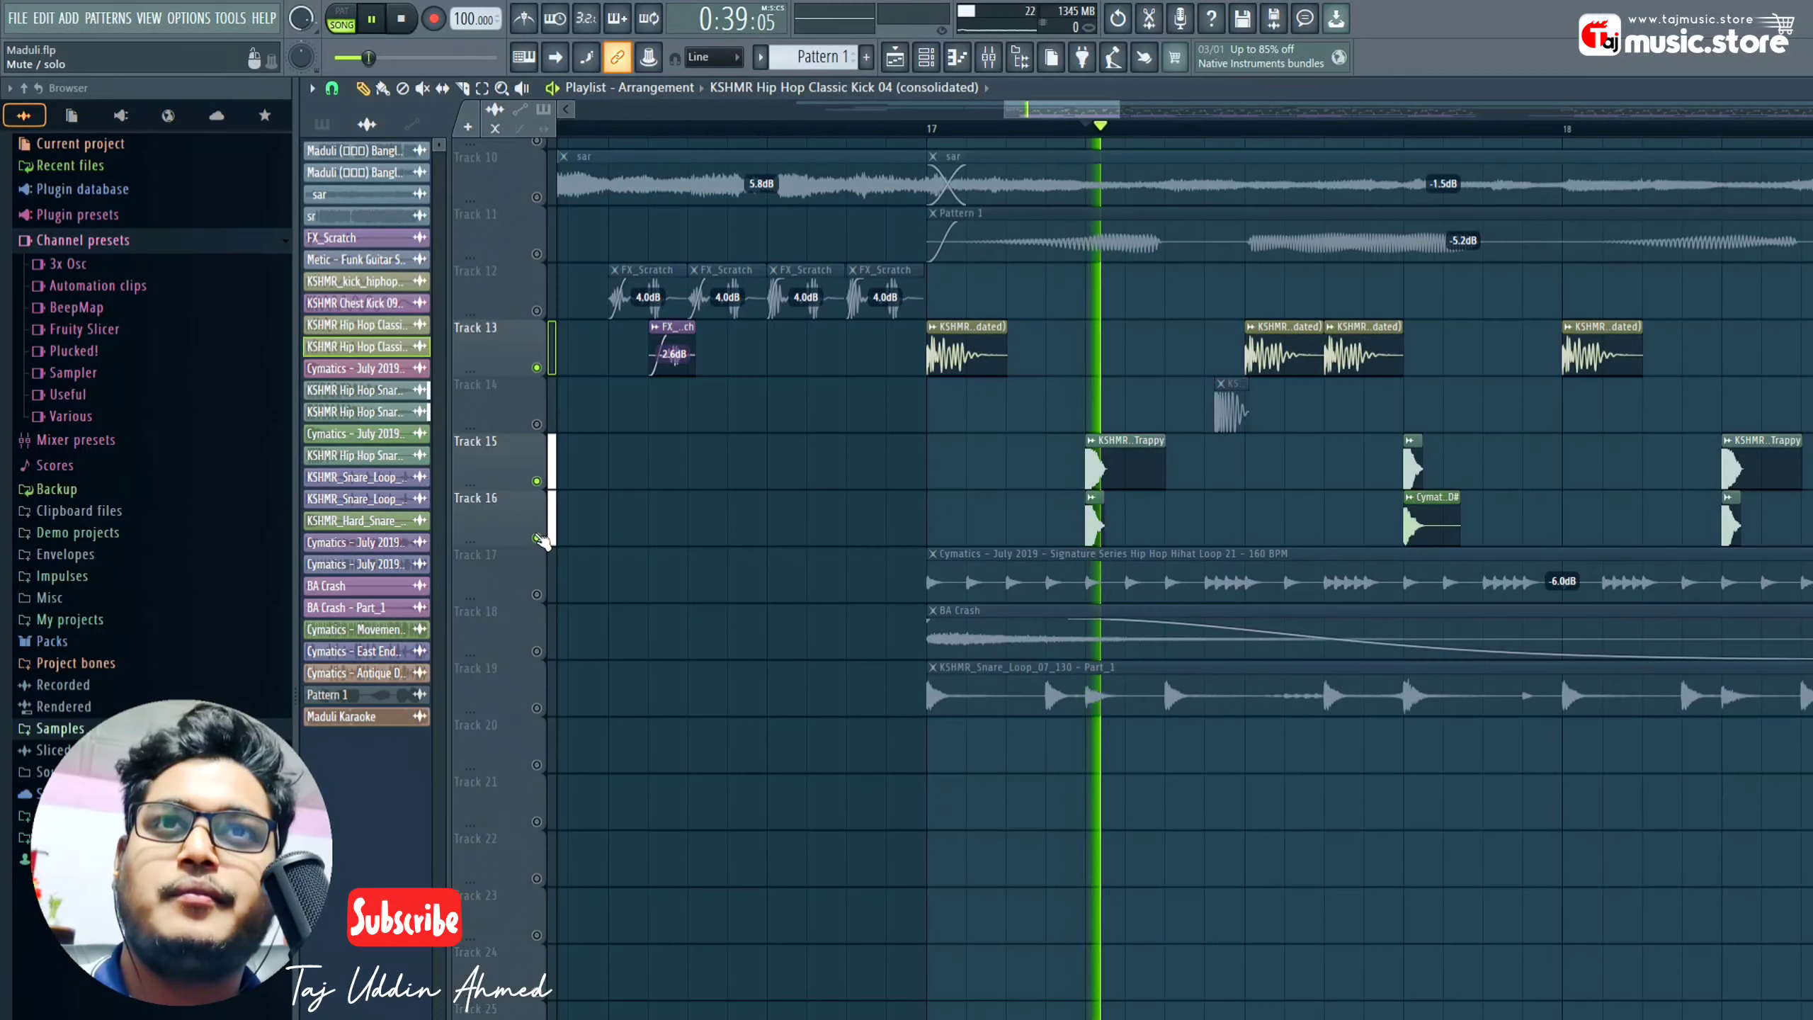
pyautogui.press('space')
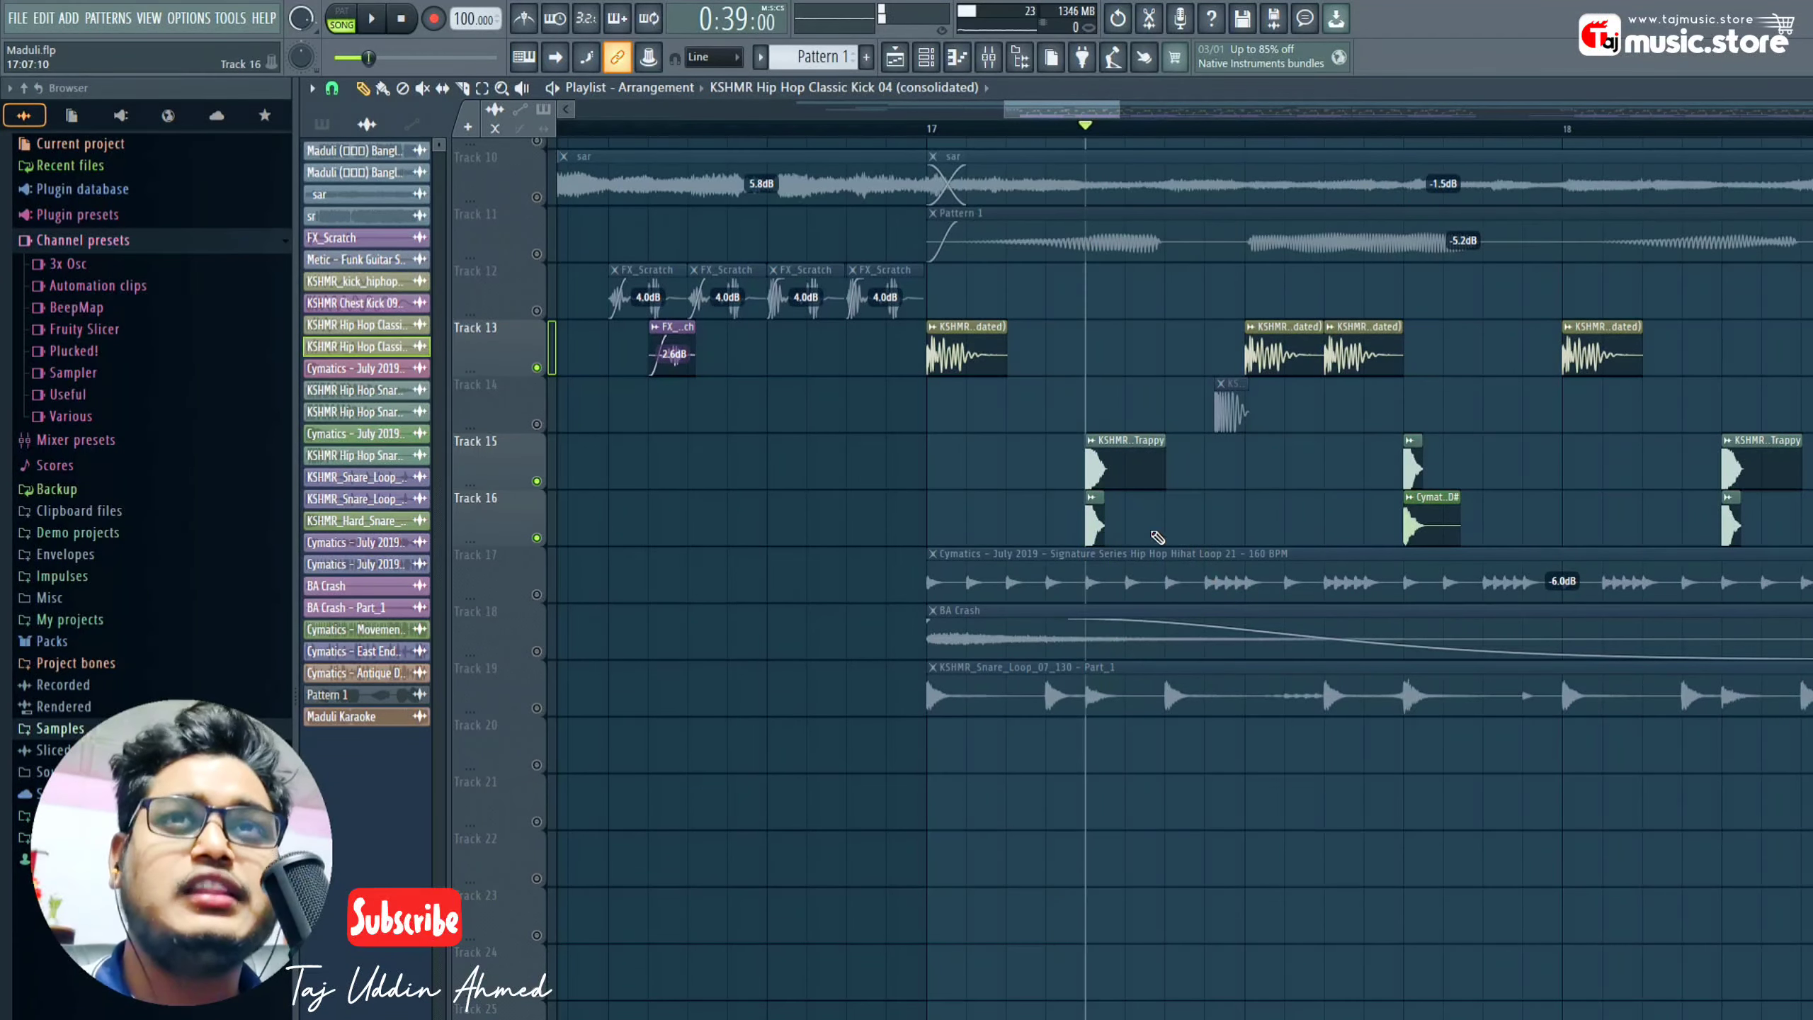
# - Solo Track 15 and audition its first snare clip in bar 17
pyautogui.rightClick(537, 481)
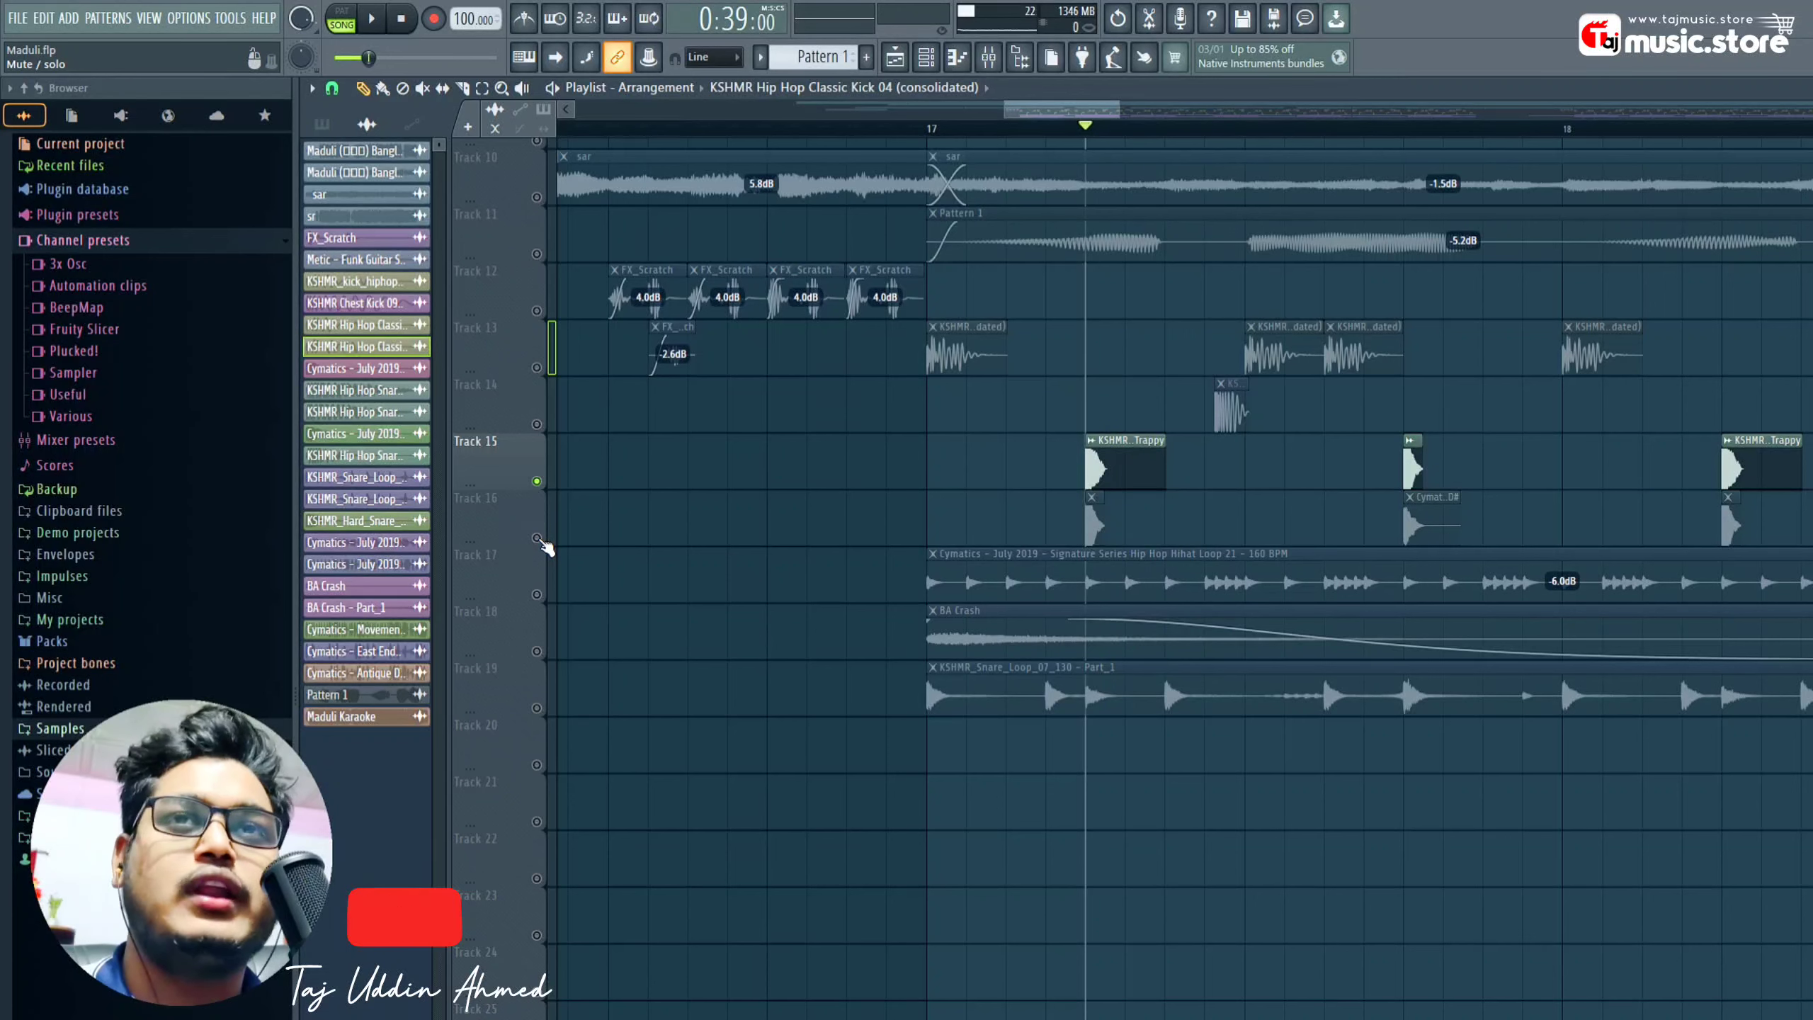
pyautogui.press('space')
pyautogui.press('space')
# - Leave only Track 16 audible and play its first snare clip twice
pyautogui.click(537, 538)
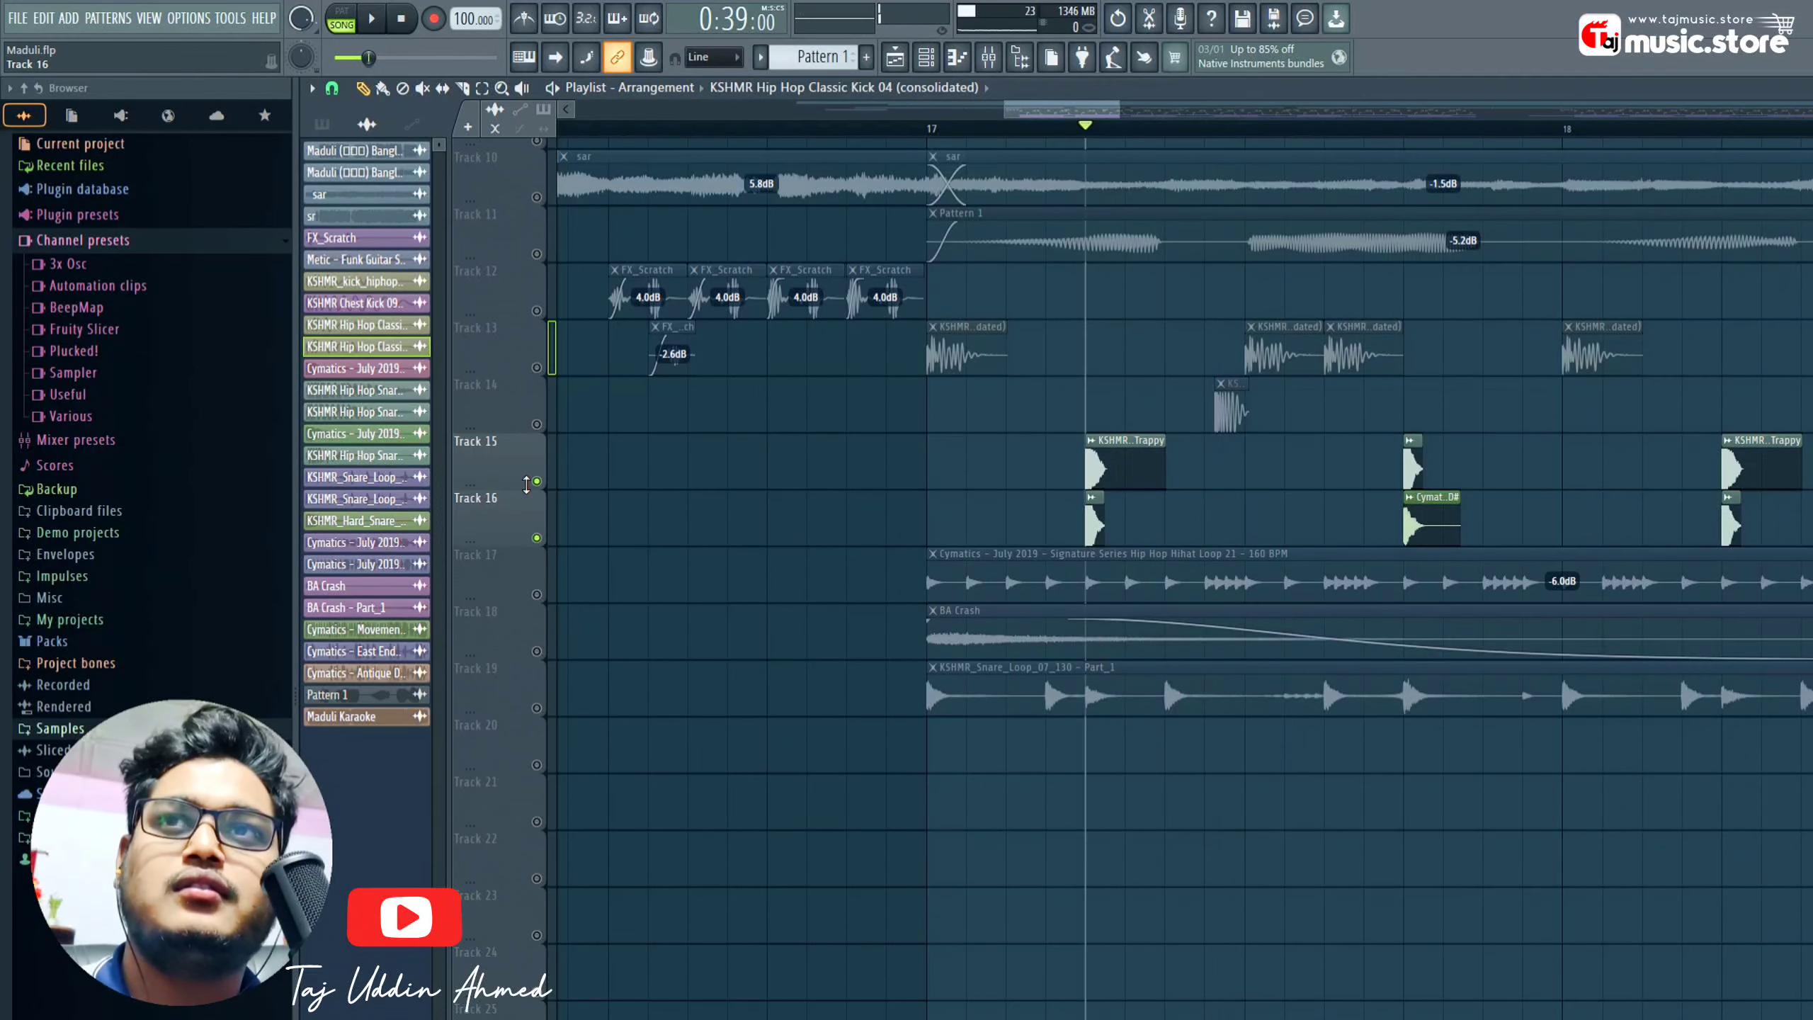
pyautogui.click(537, 481)
pyautogui.press('space')
pyautogui.press('space')
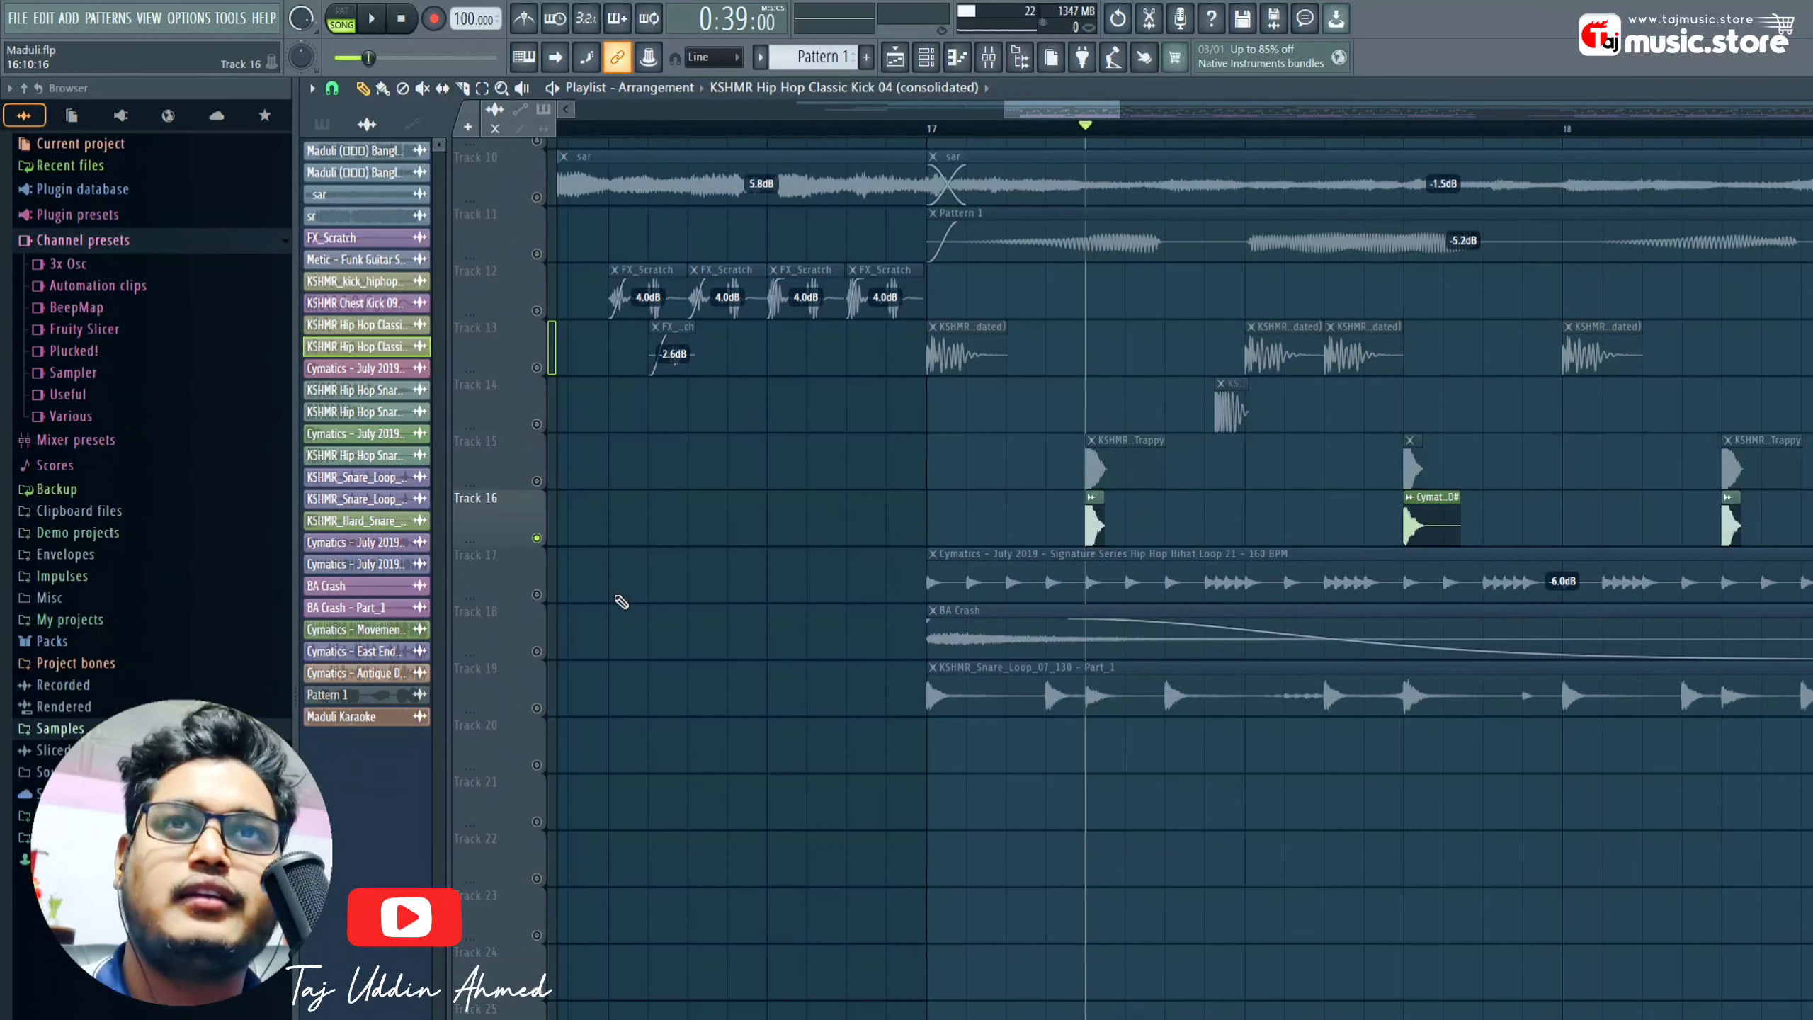
pyautogui.press('space')
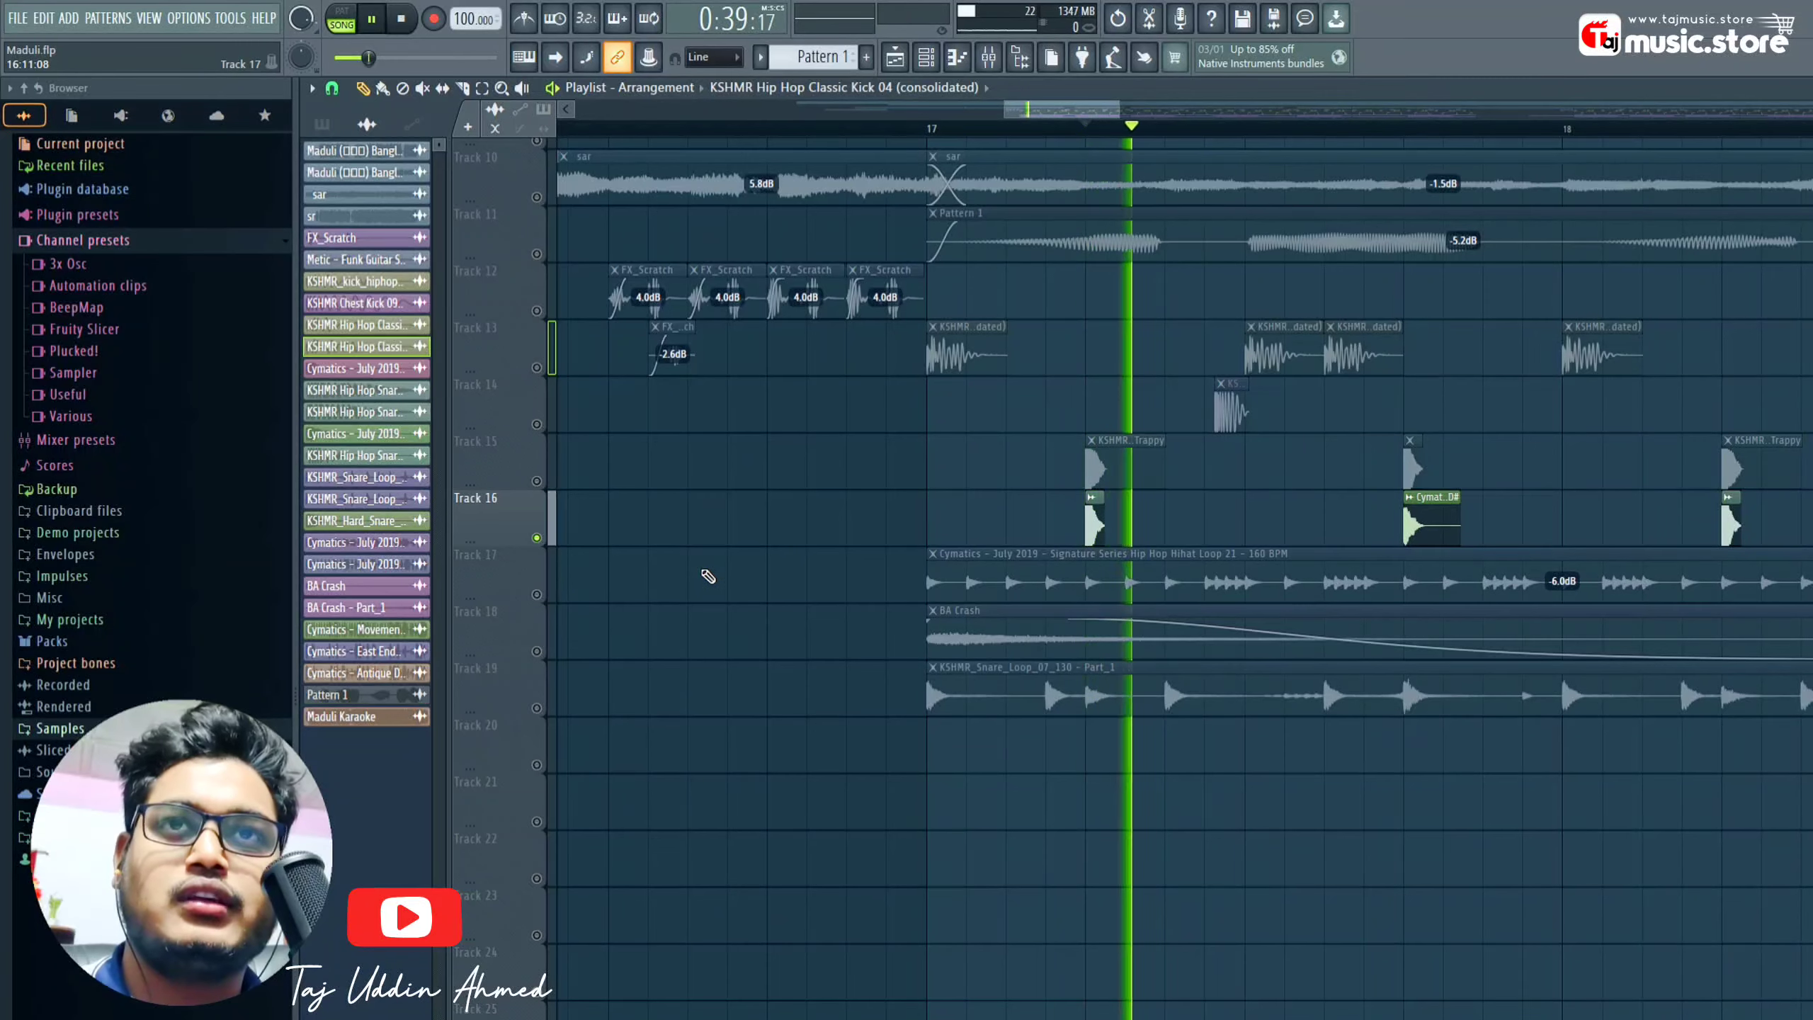
pyautogui.press('space')
# - Unmute Track 15 alongside Track 16 and place the playback position at the second pair of snare clips in bar 17
pyautogui.click(554, 489)
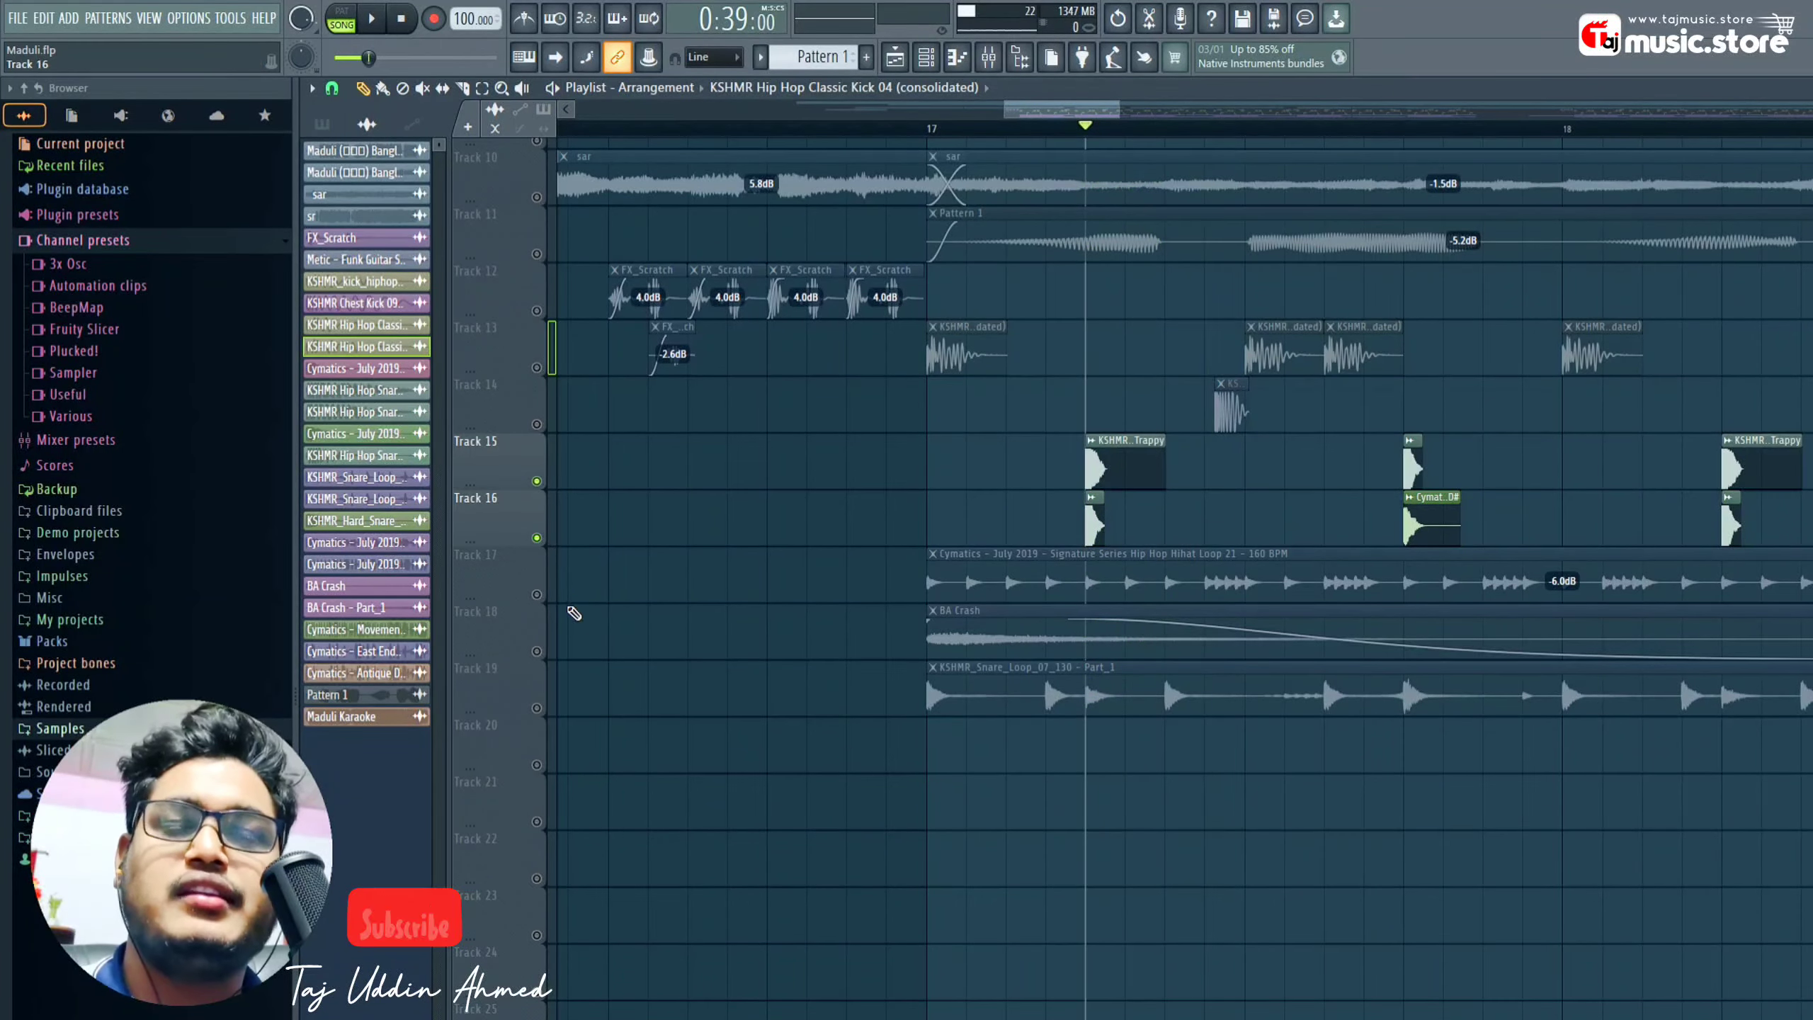
pyautogui.hscroll(4, 1039, 116)
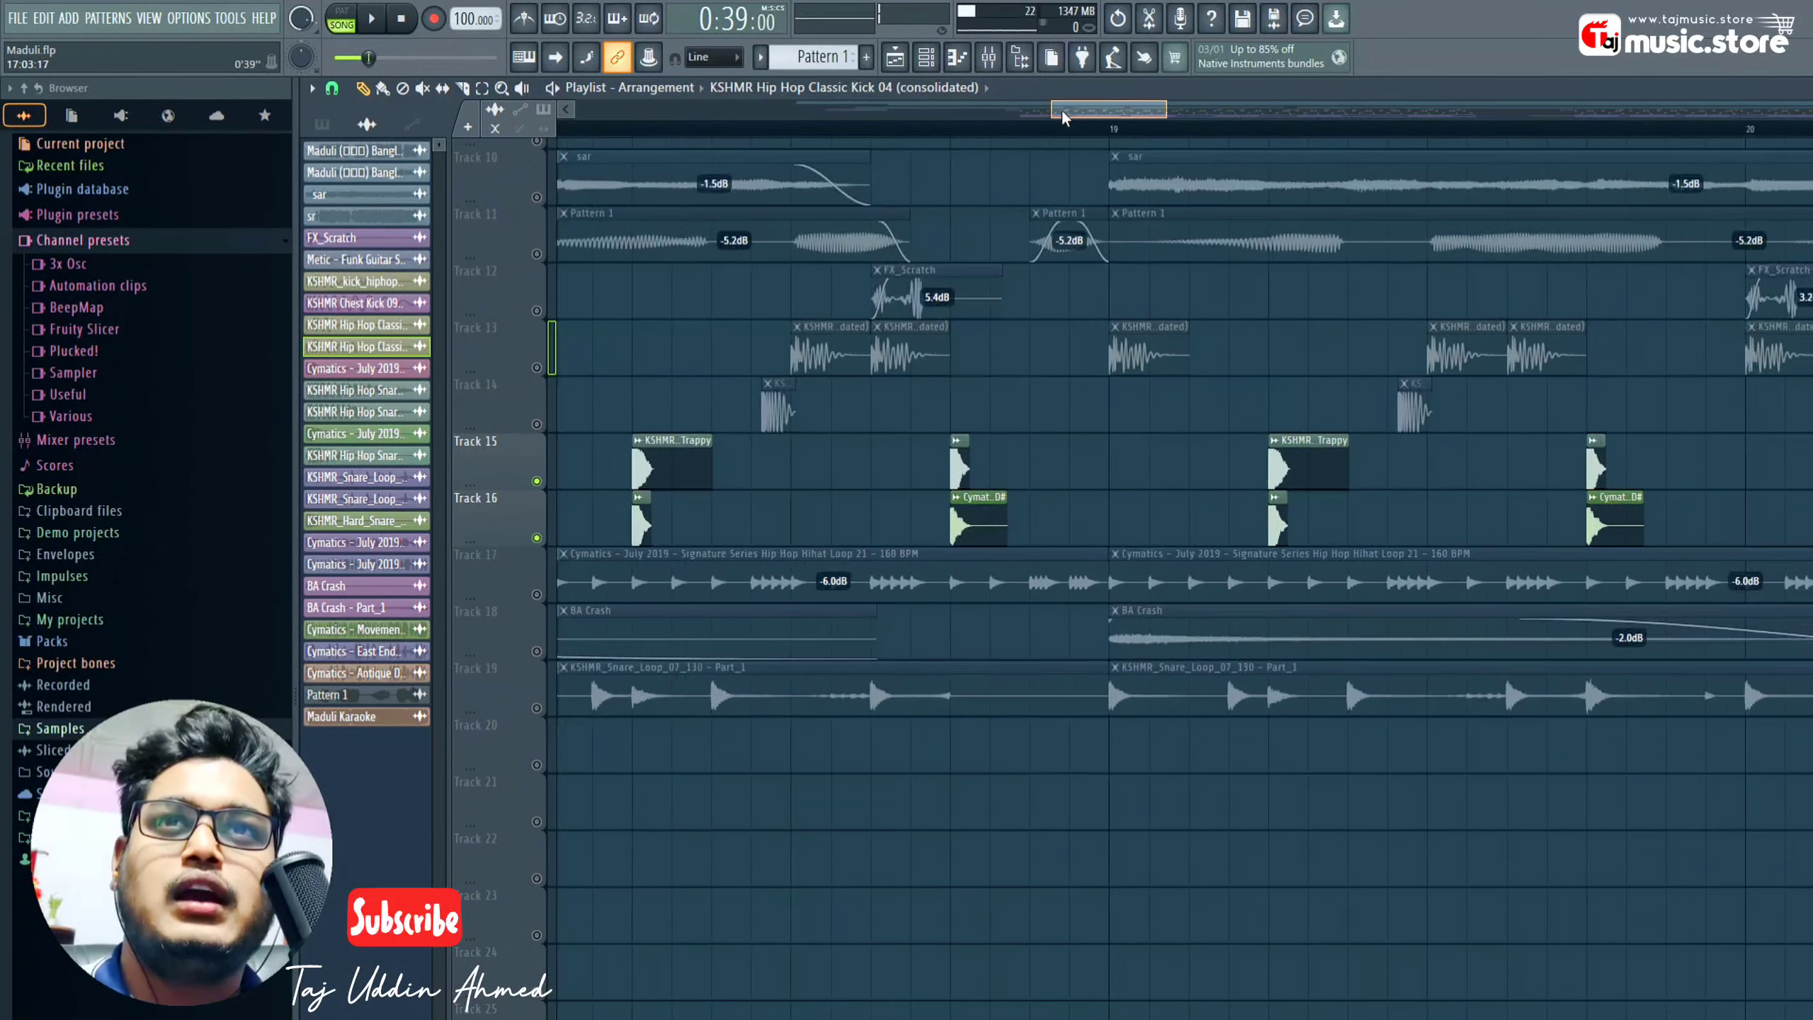
pyautogui.click(1097, 140)
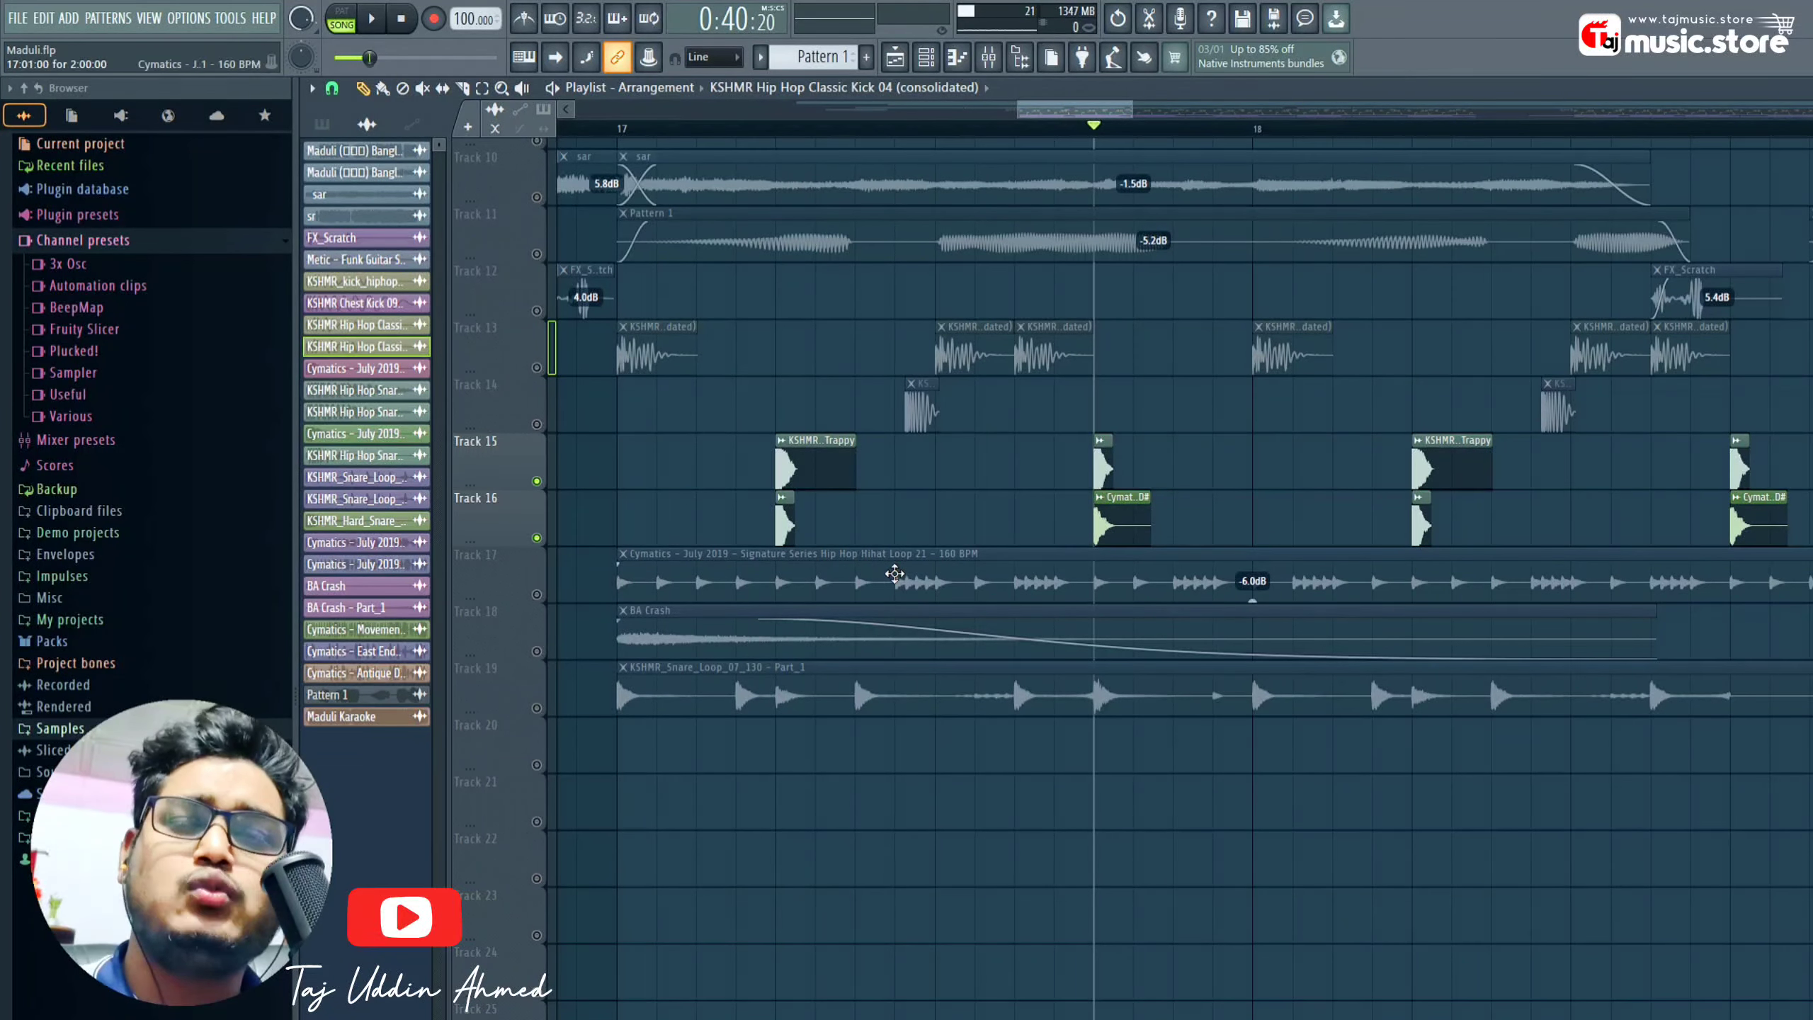
# - Inspect the sample settings of the first and second snare clips on Tracks 15 and 16, including Cymatics Hip Hop Snare 5 - D#
pyautogui.click(830, 458)
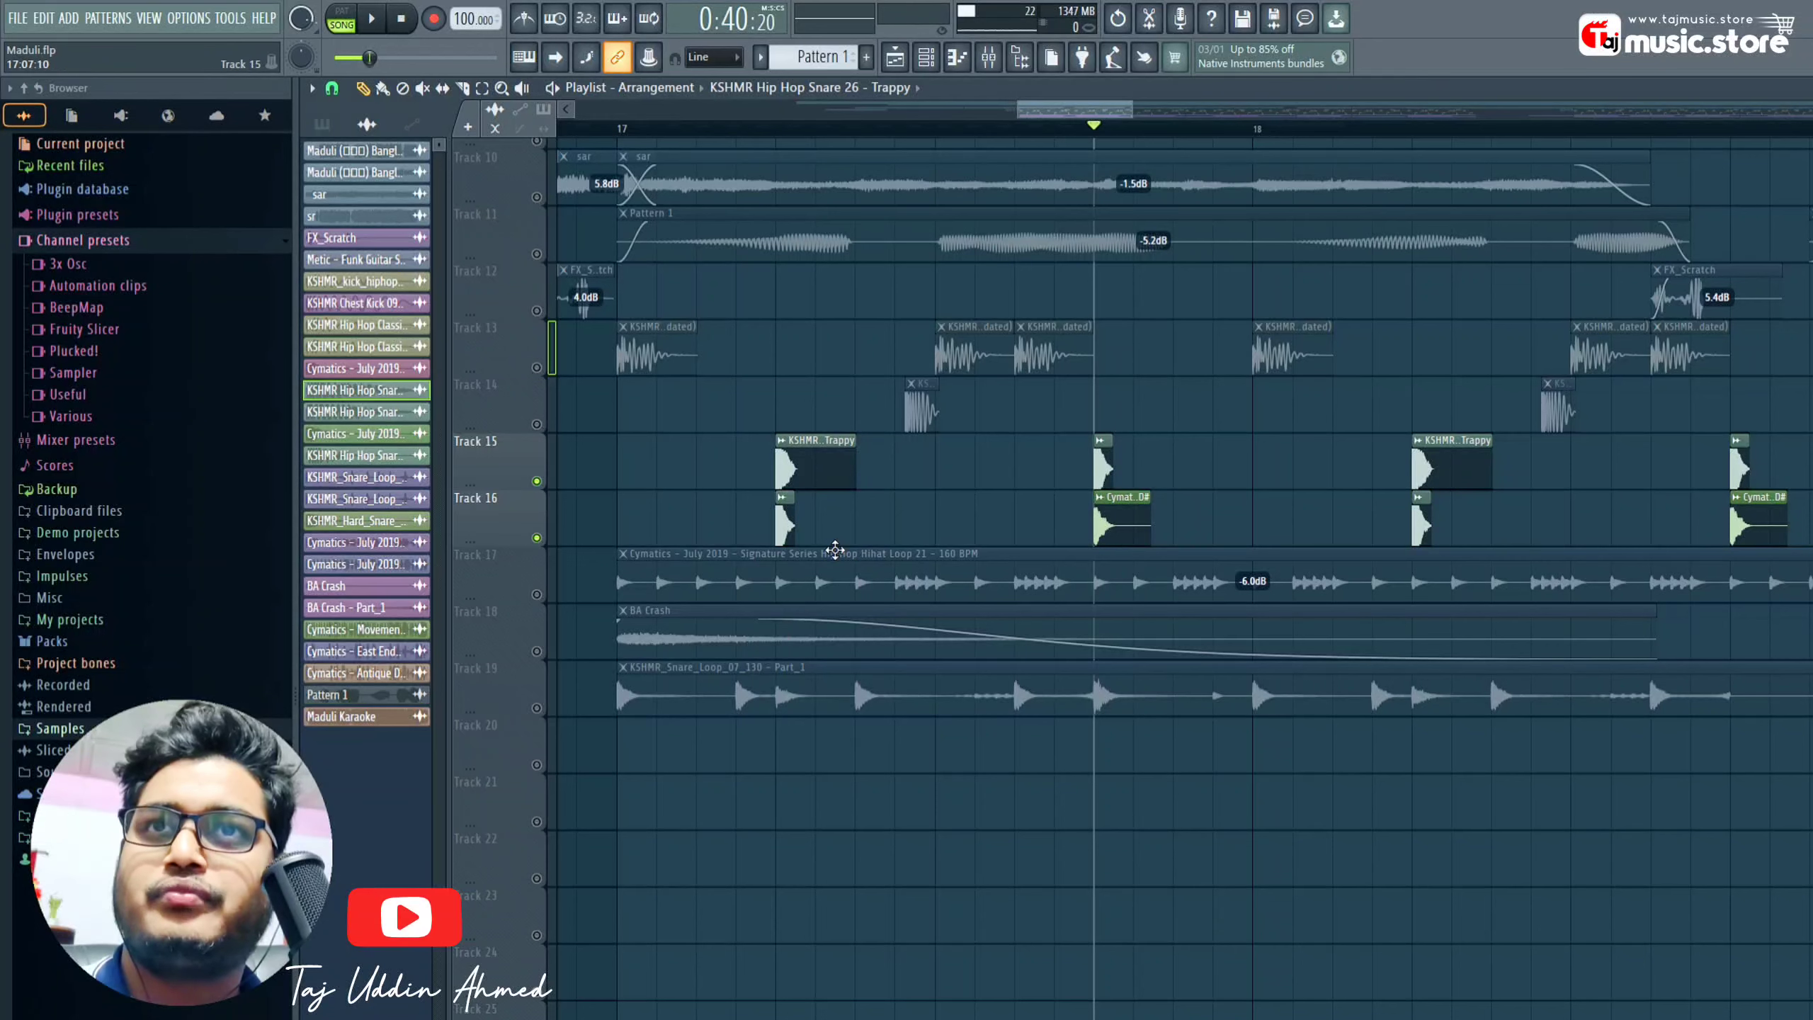
pyautogui.doubleClick(786, 535)
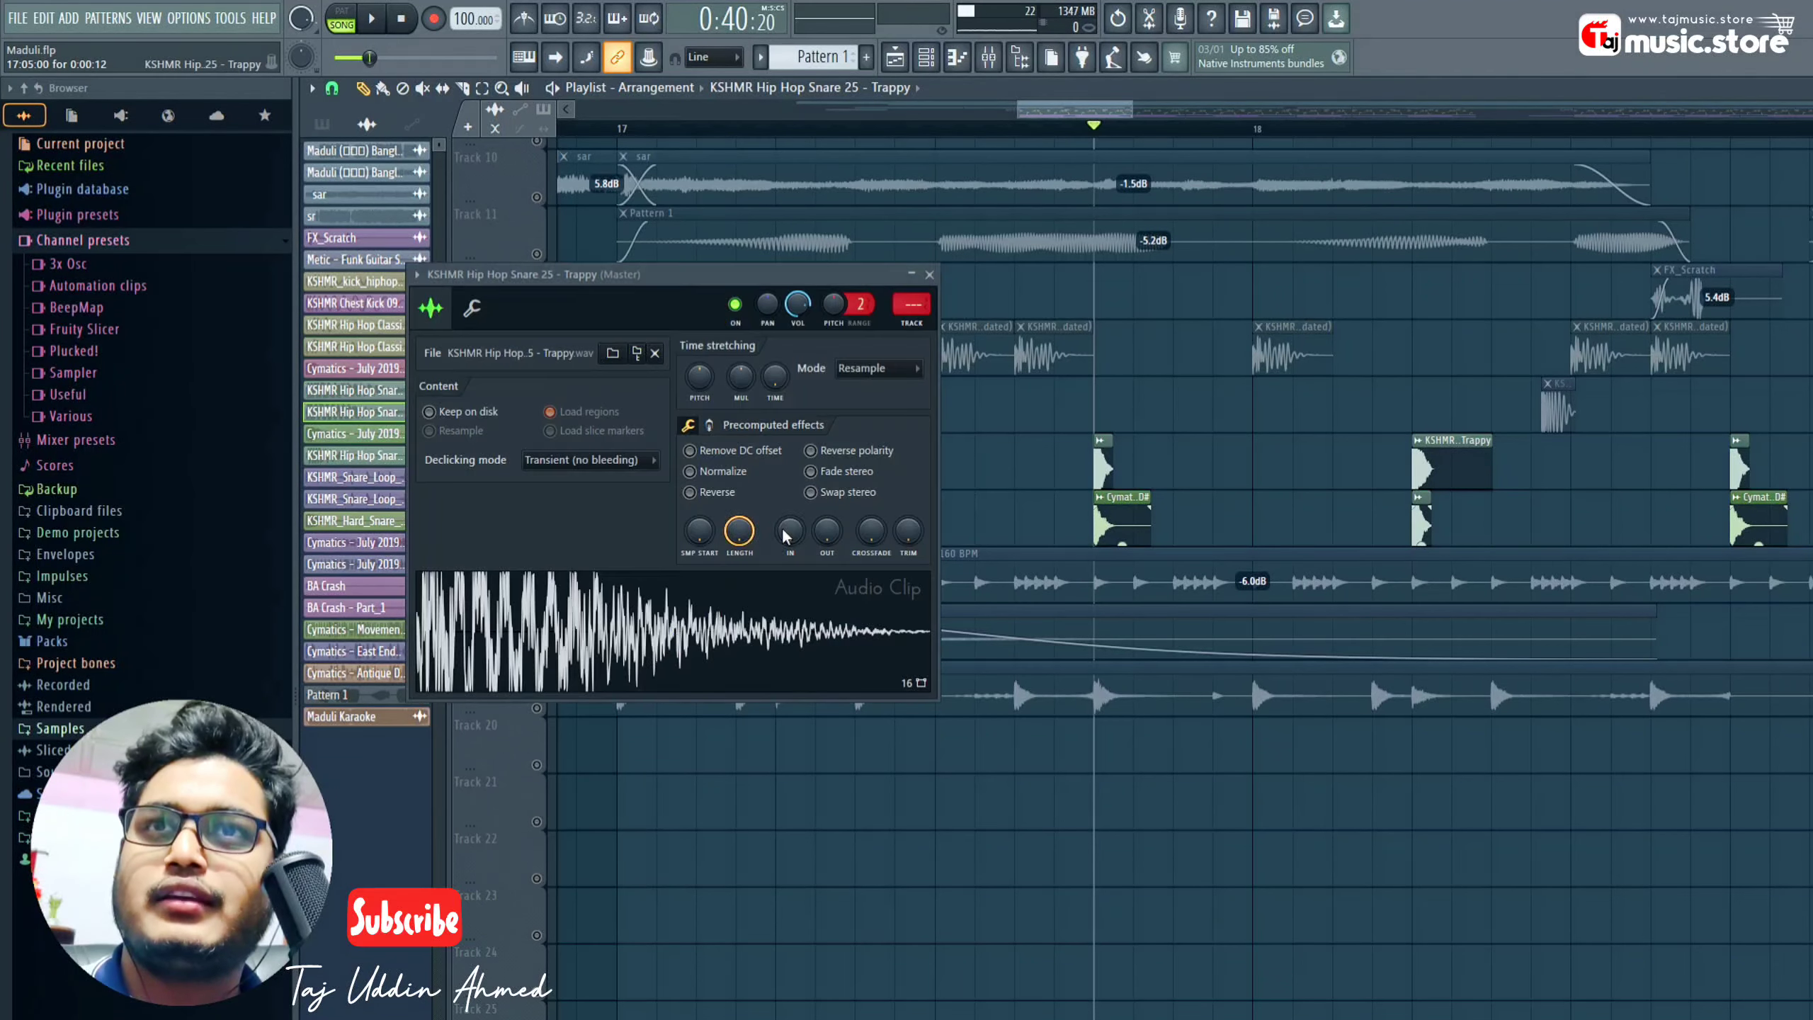
pyautogui.click(929, 274)
pyautogui.doubleClick(1103, 450)
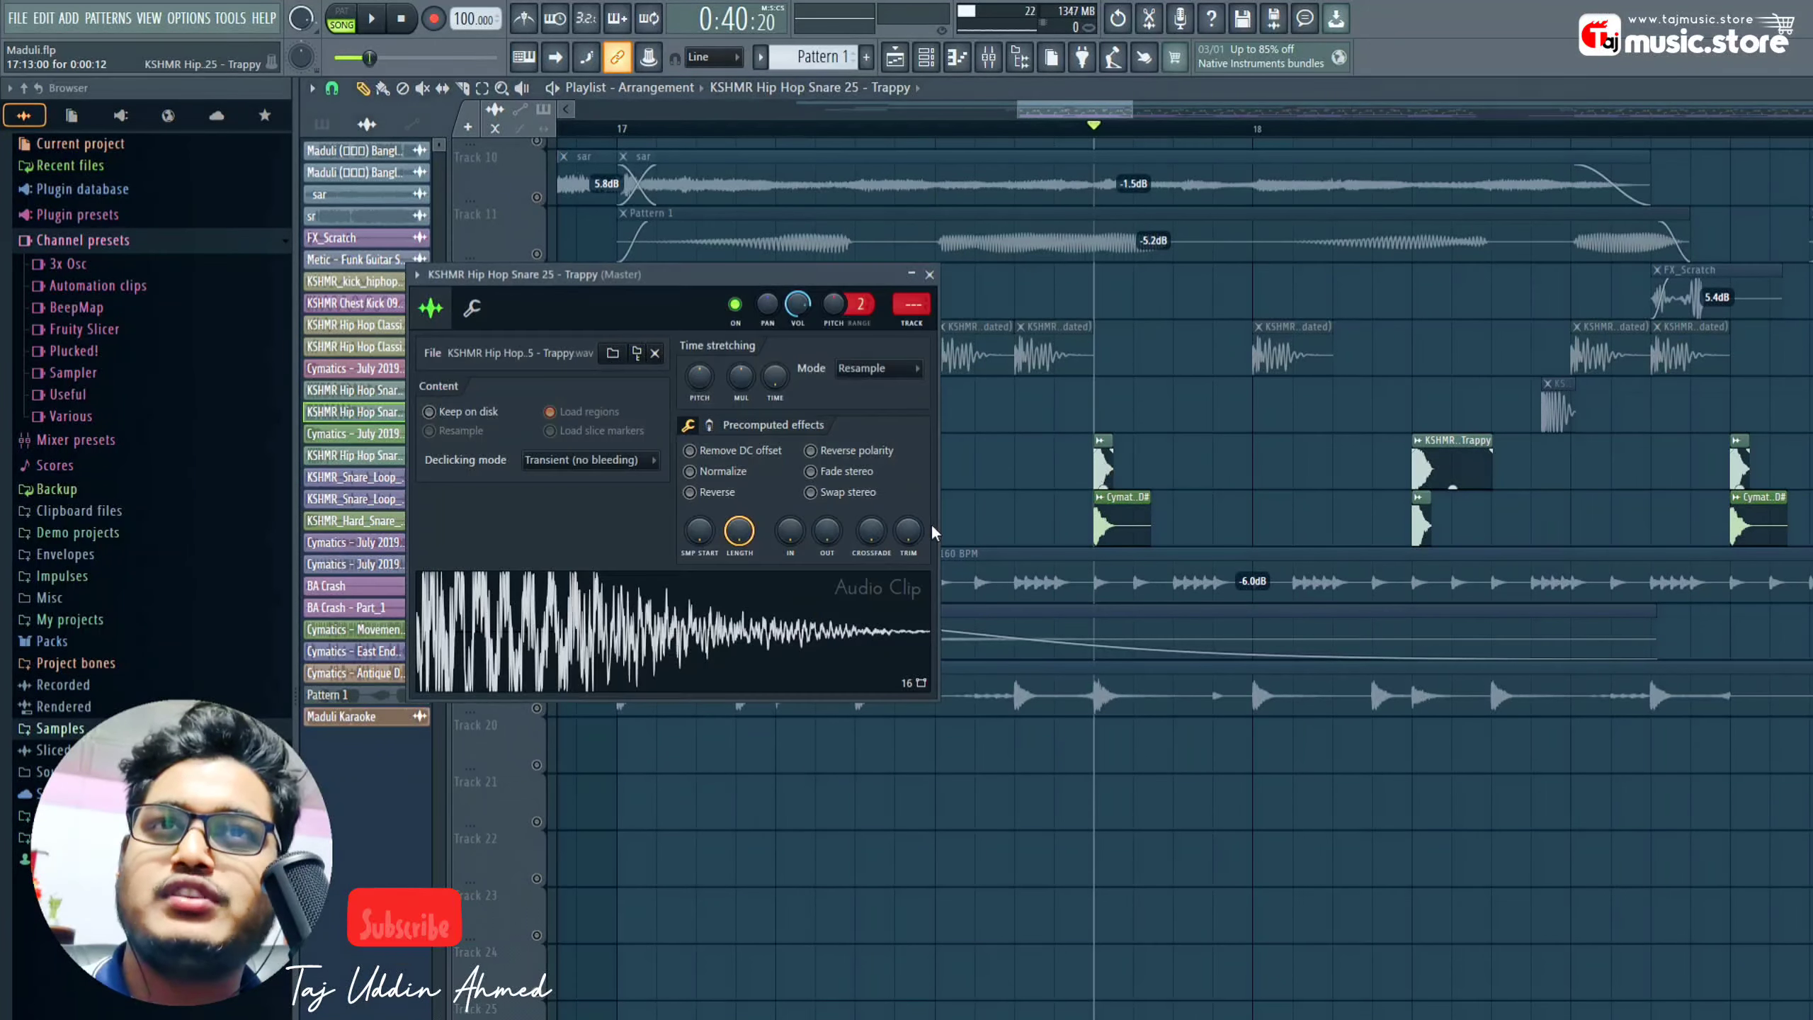
pyautogui.click(929, 274)
pyautogui.doubleClick(1107, 516)
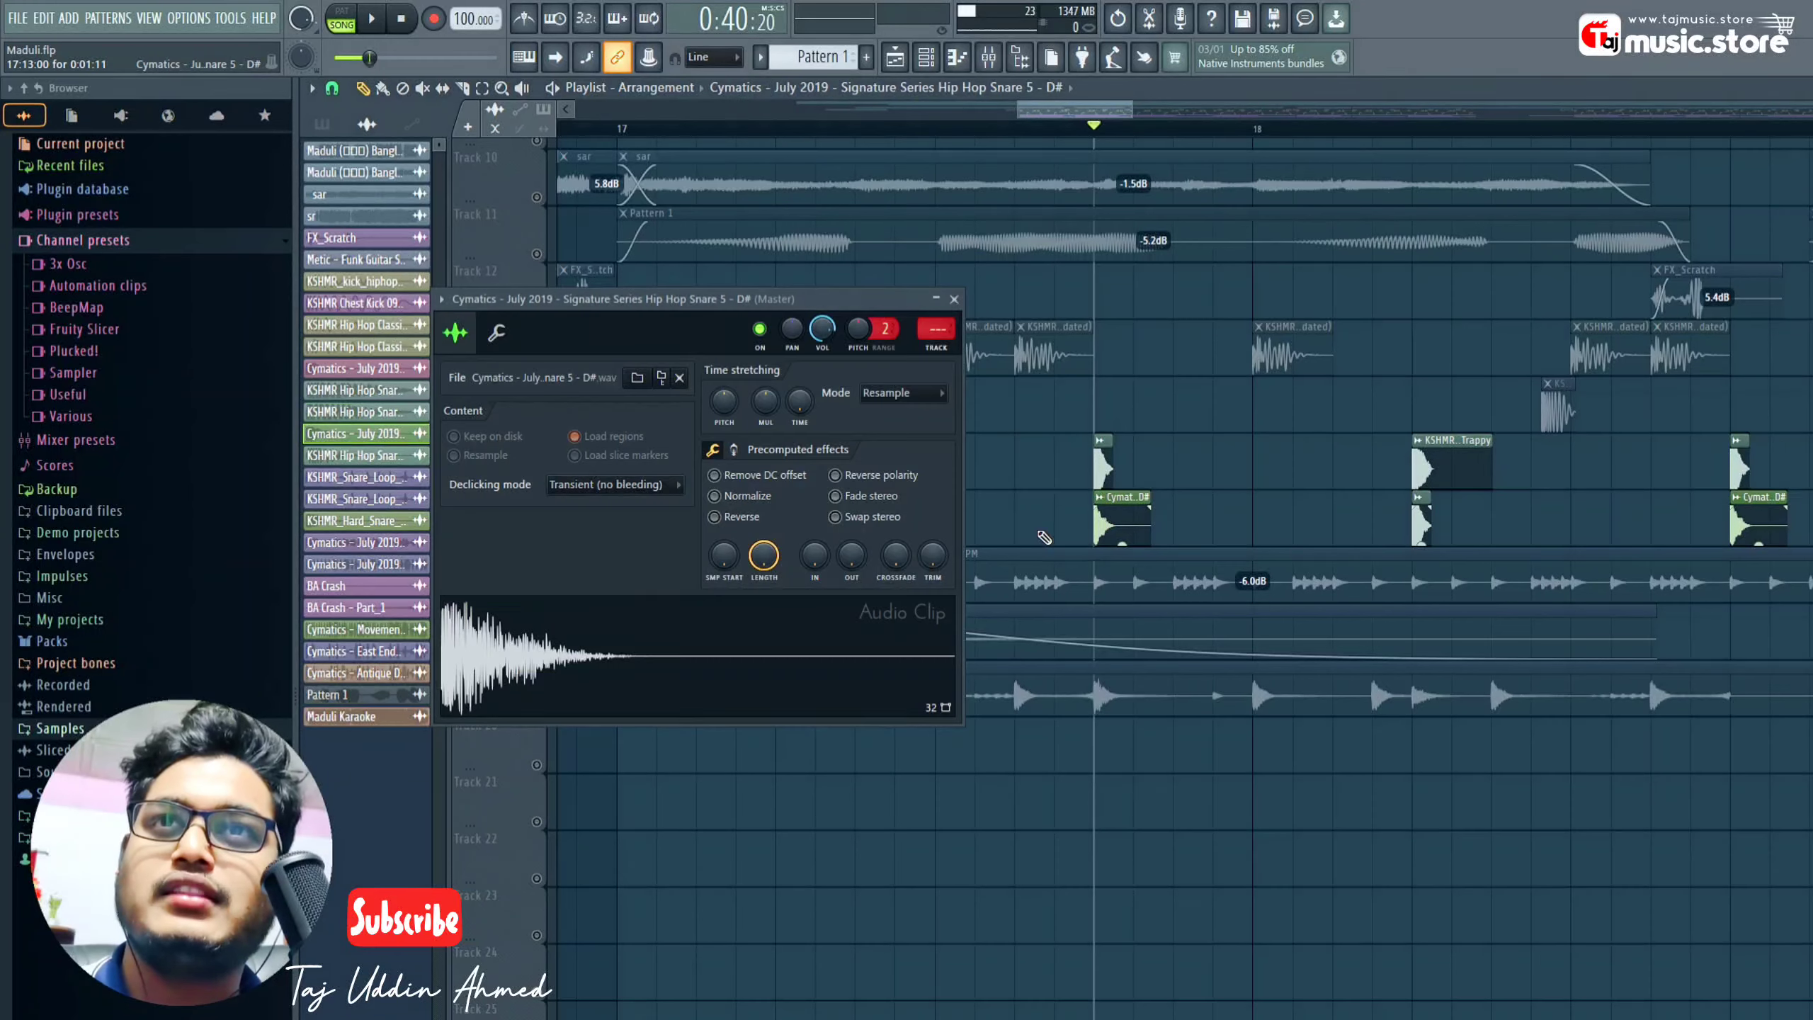
pyautogui.click(954, 299)
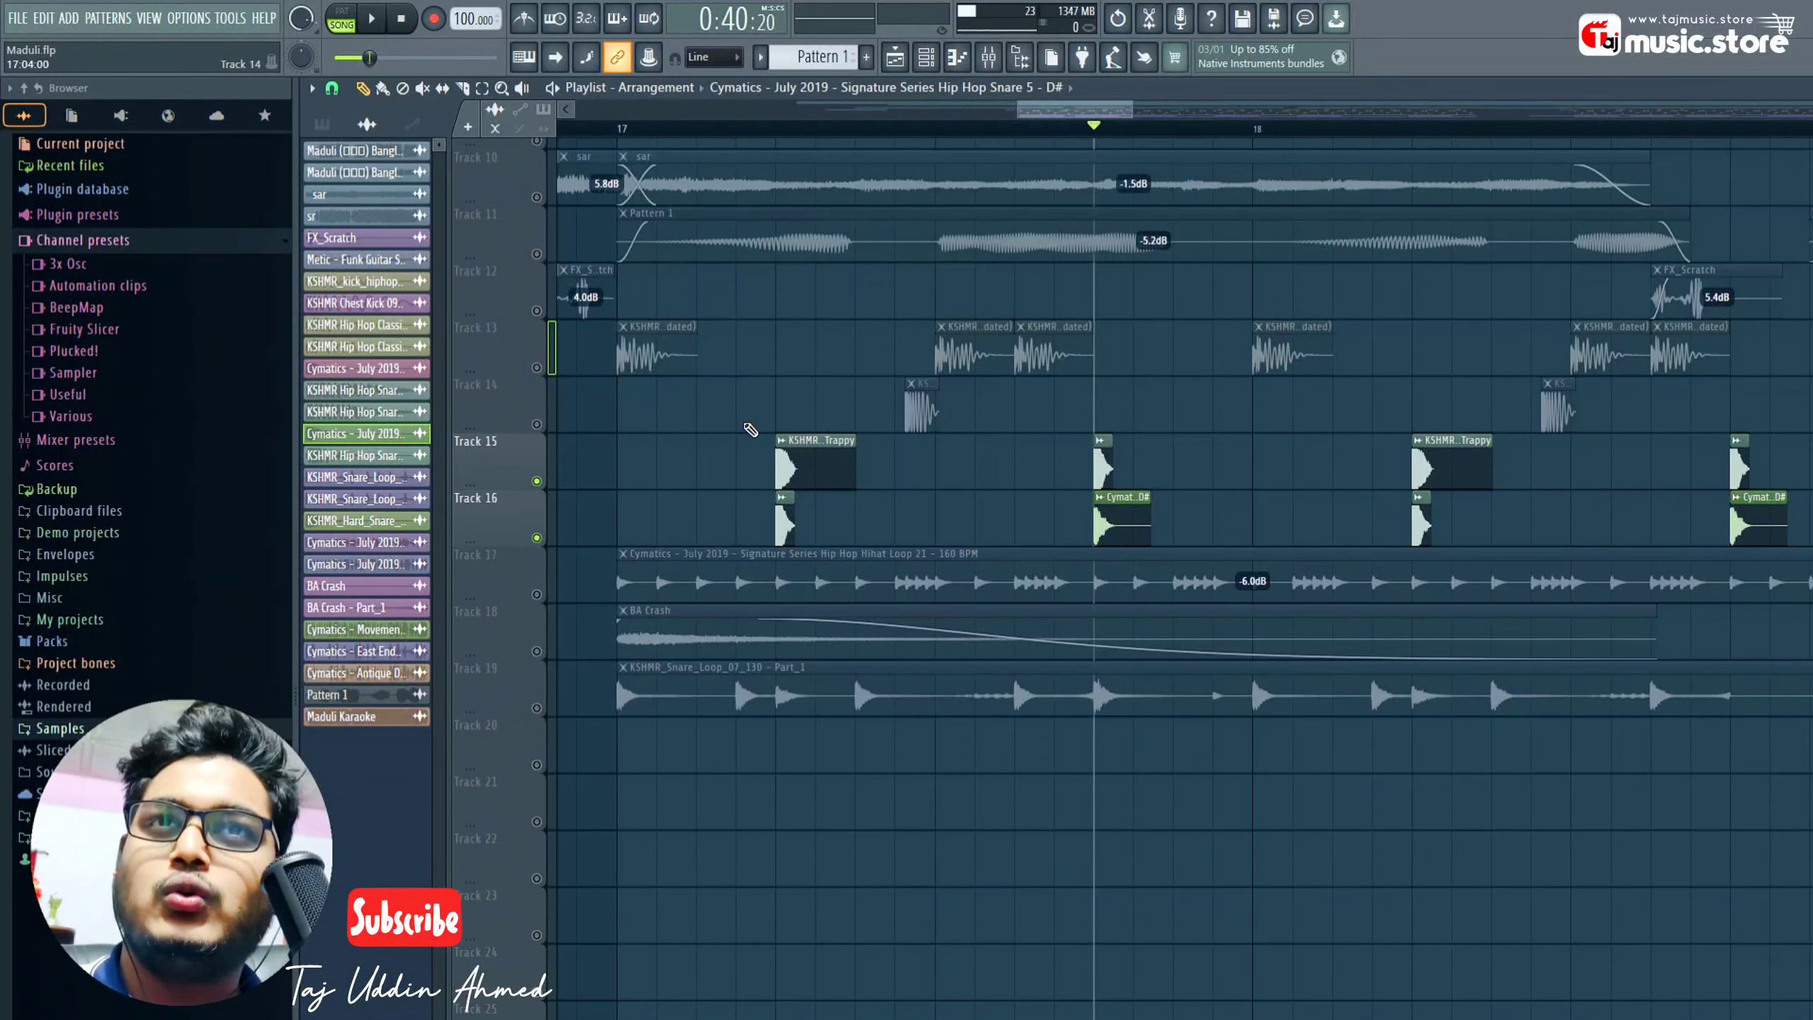
# - Play Tracks 15 and 16 from just before the first pair of snare clips in bar 17, and stop
pyautogui.hscroll(-2, 763, 126)
pyautogui.click(815, 129)
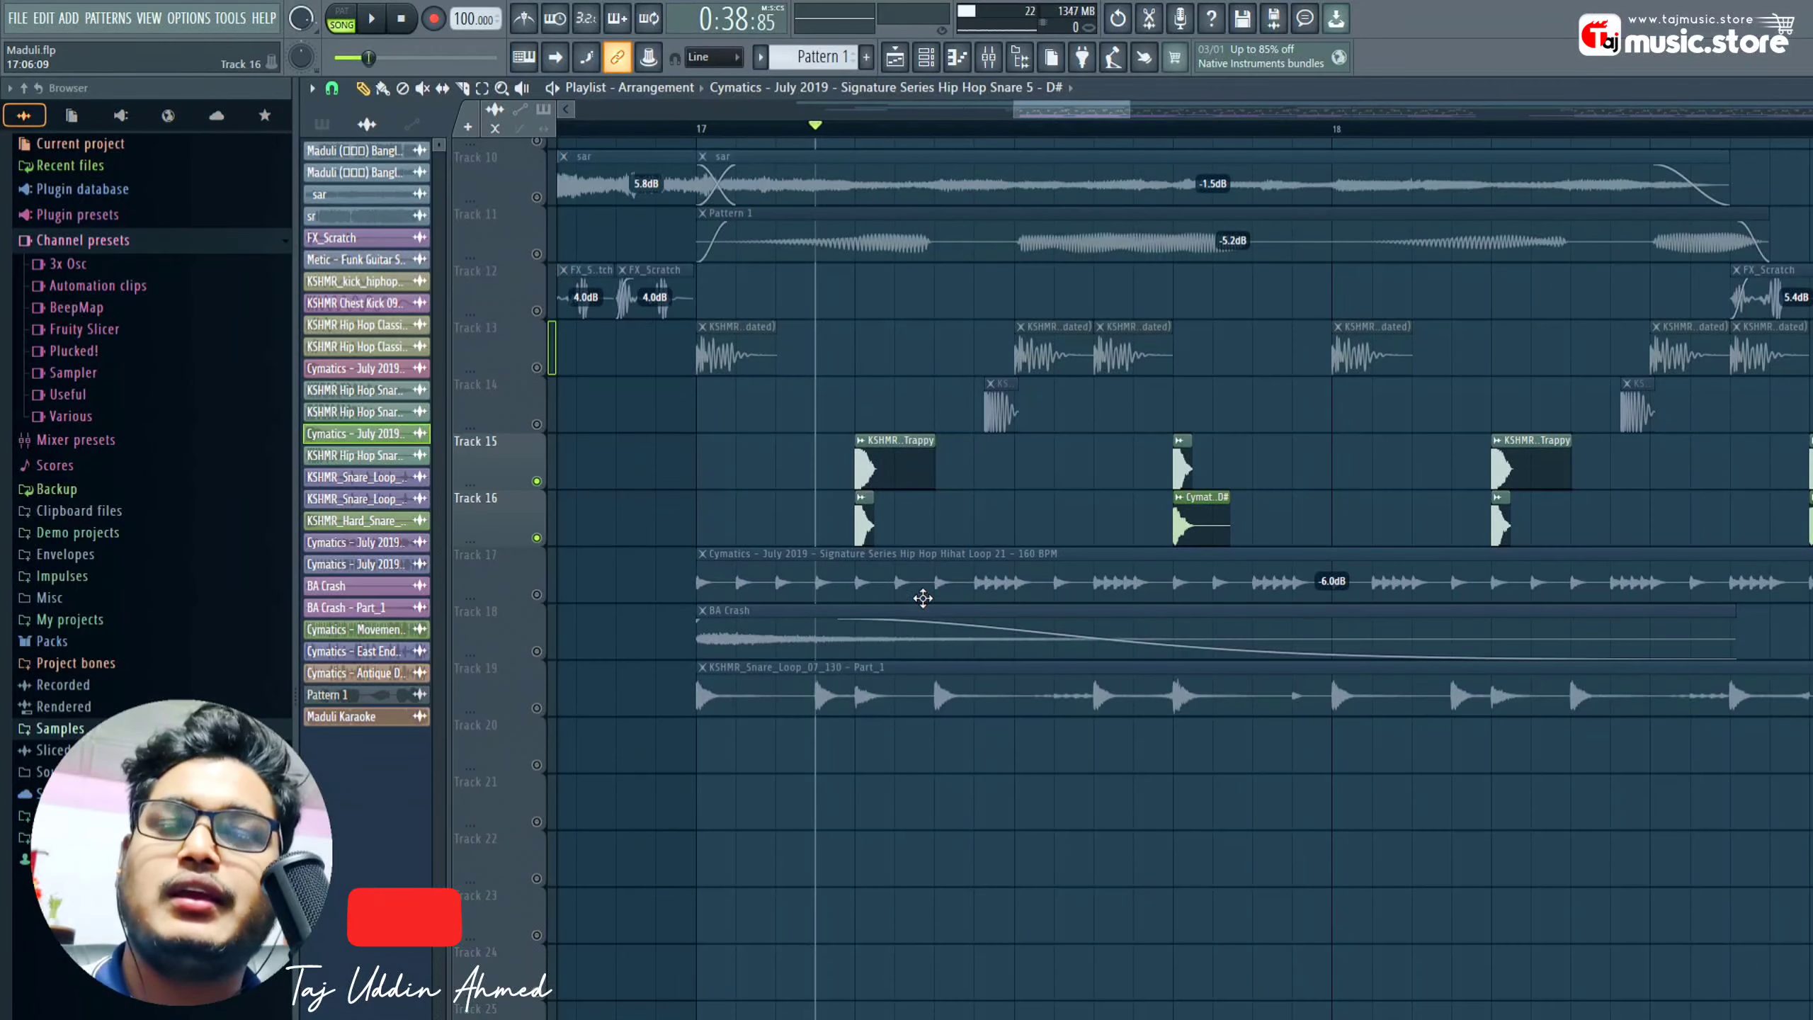
pyautogui.press('space')
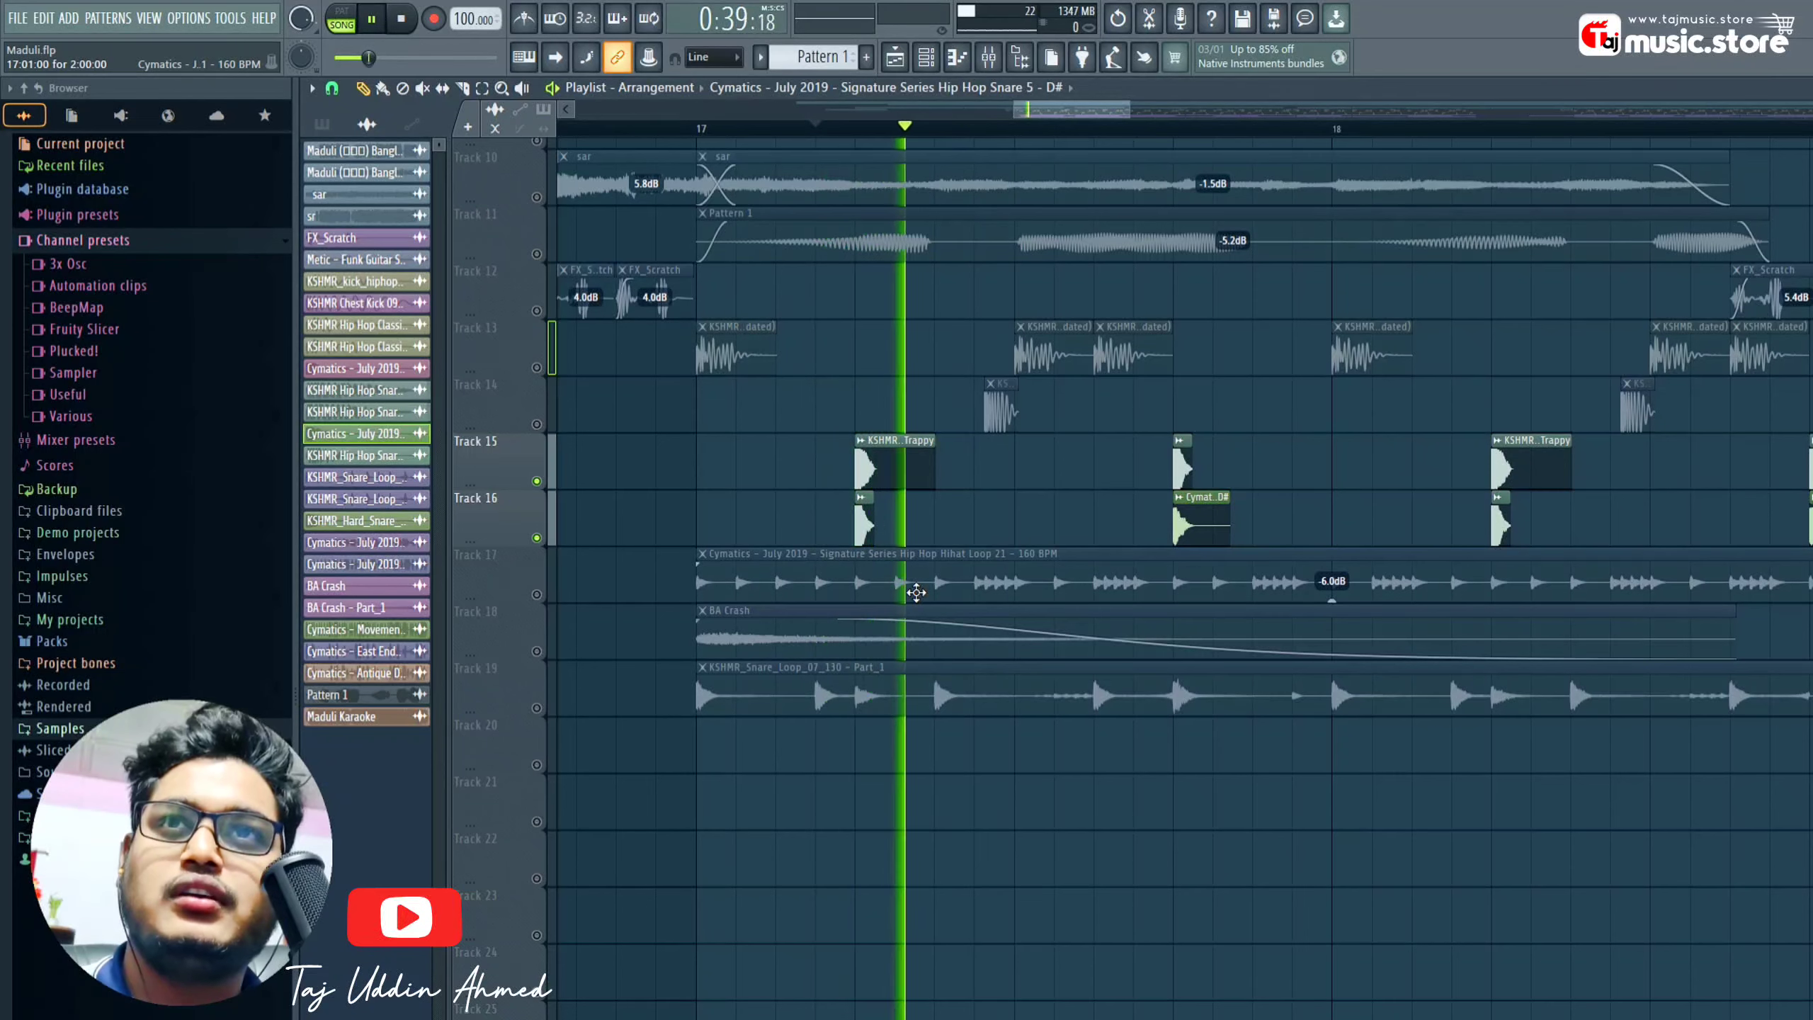
pyautogui.press('space')
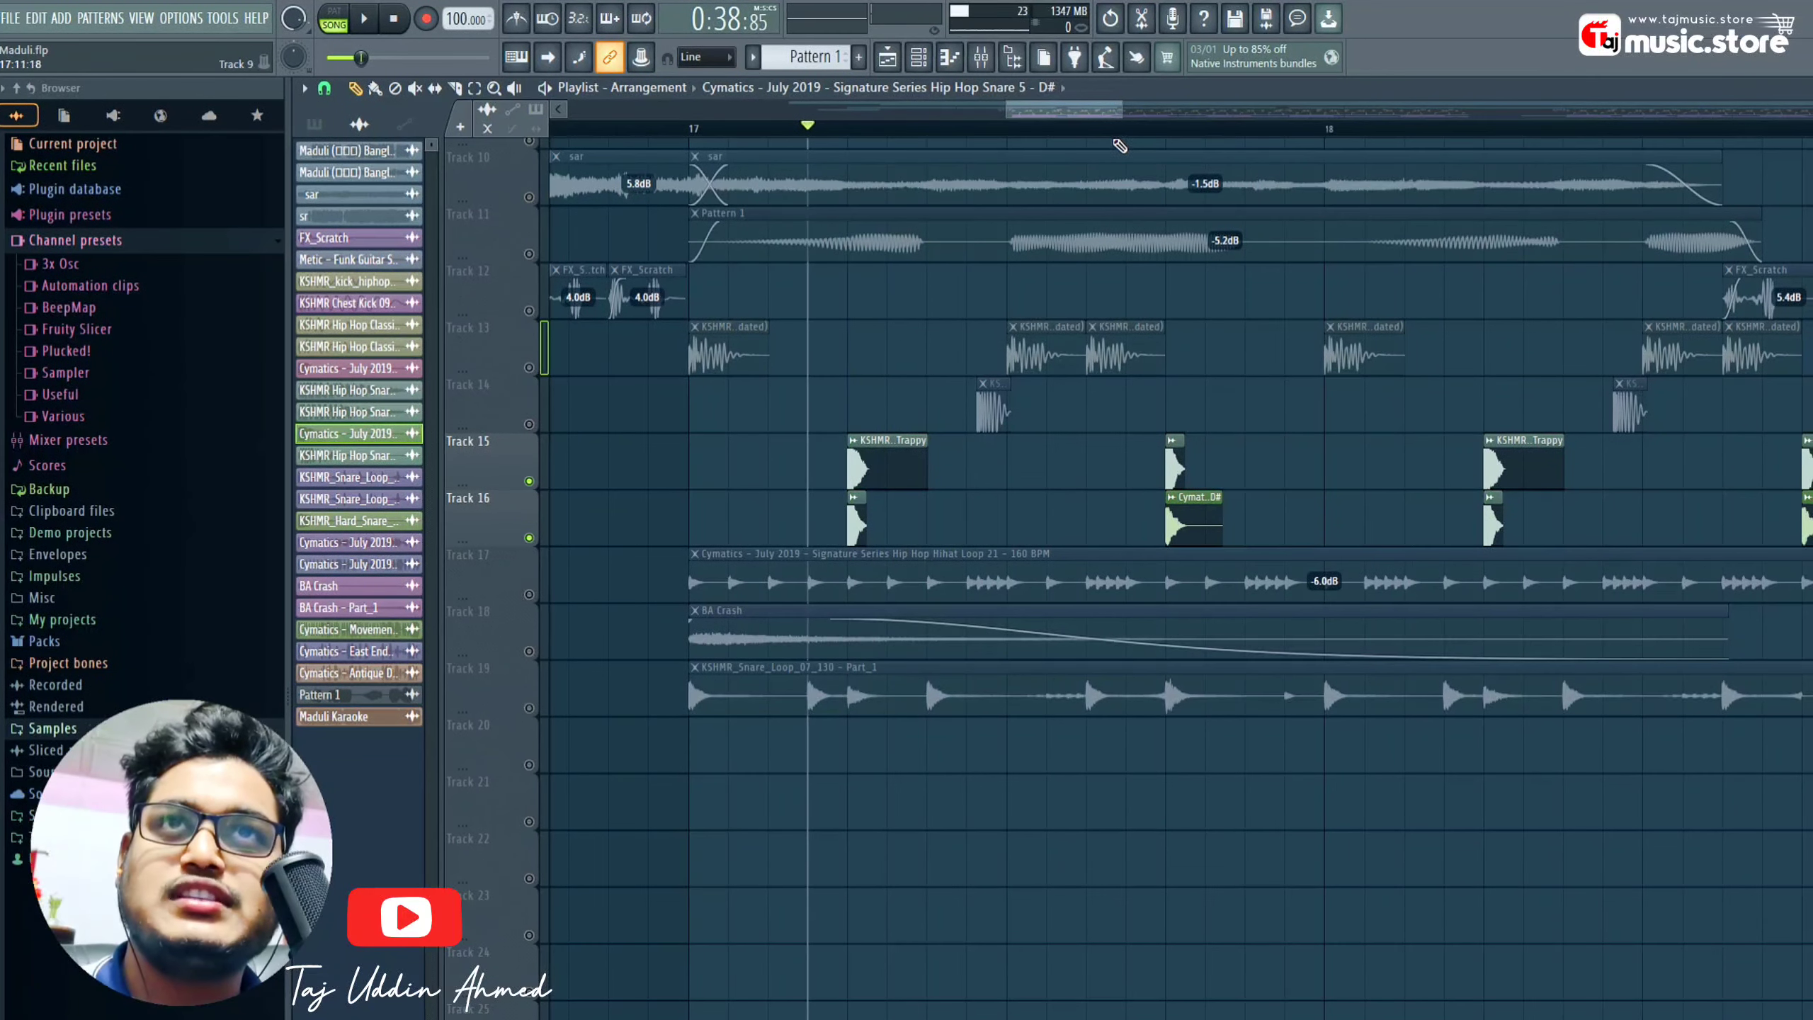
# - Play Tracks 15 and 16 twice from just before the second pair of snare clips in bar 17
pyautogui.scroll(1, 1116, 173)
pyautogui.click(1085, 129)
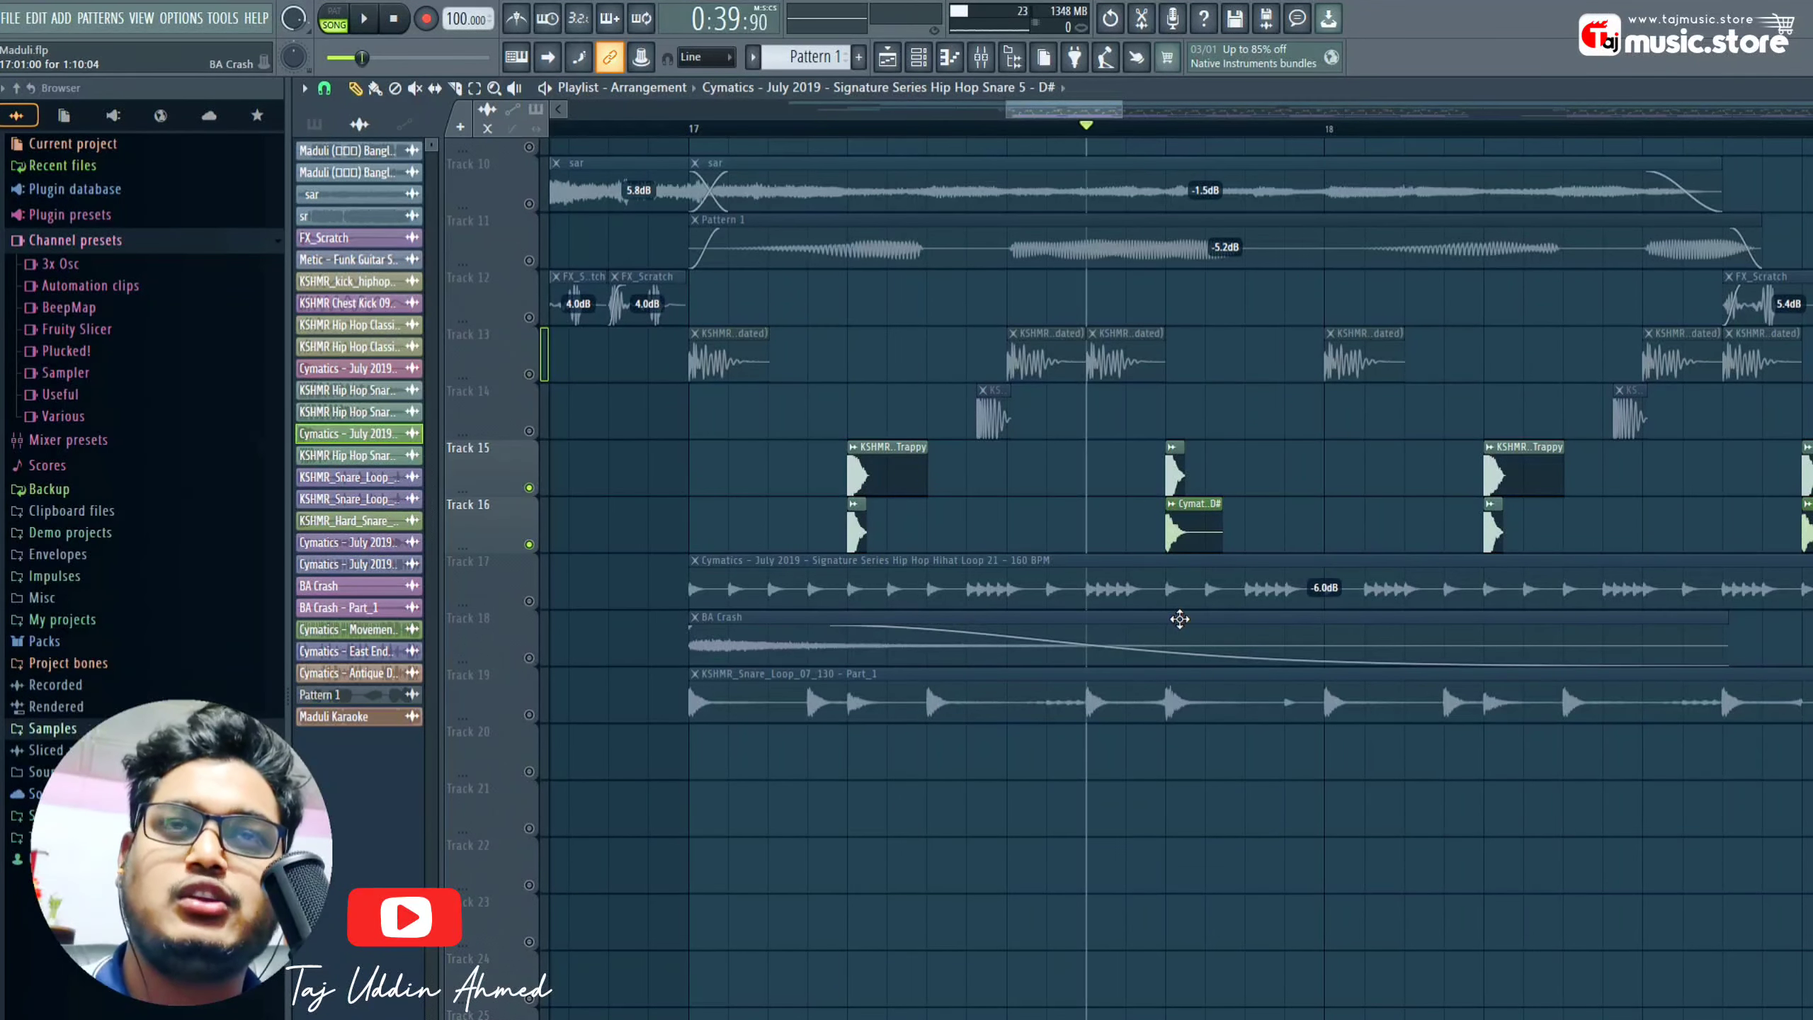
pyautogui.press('space')
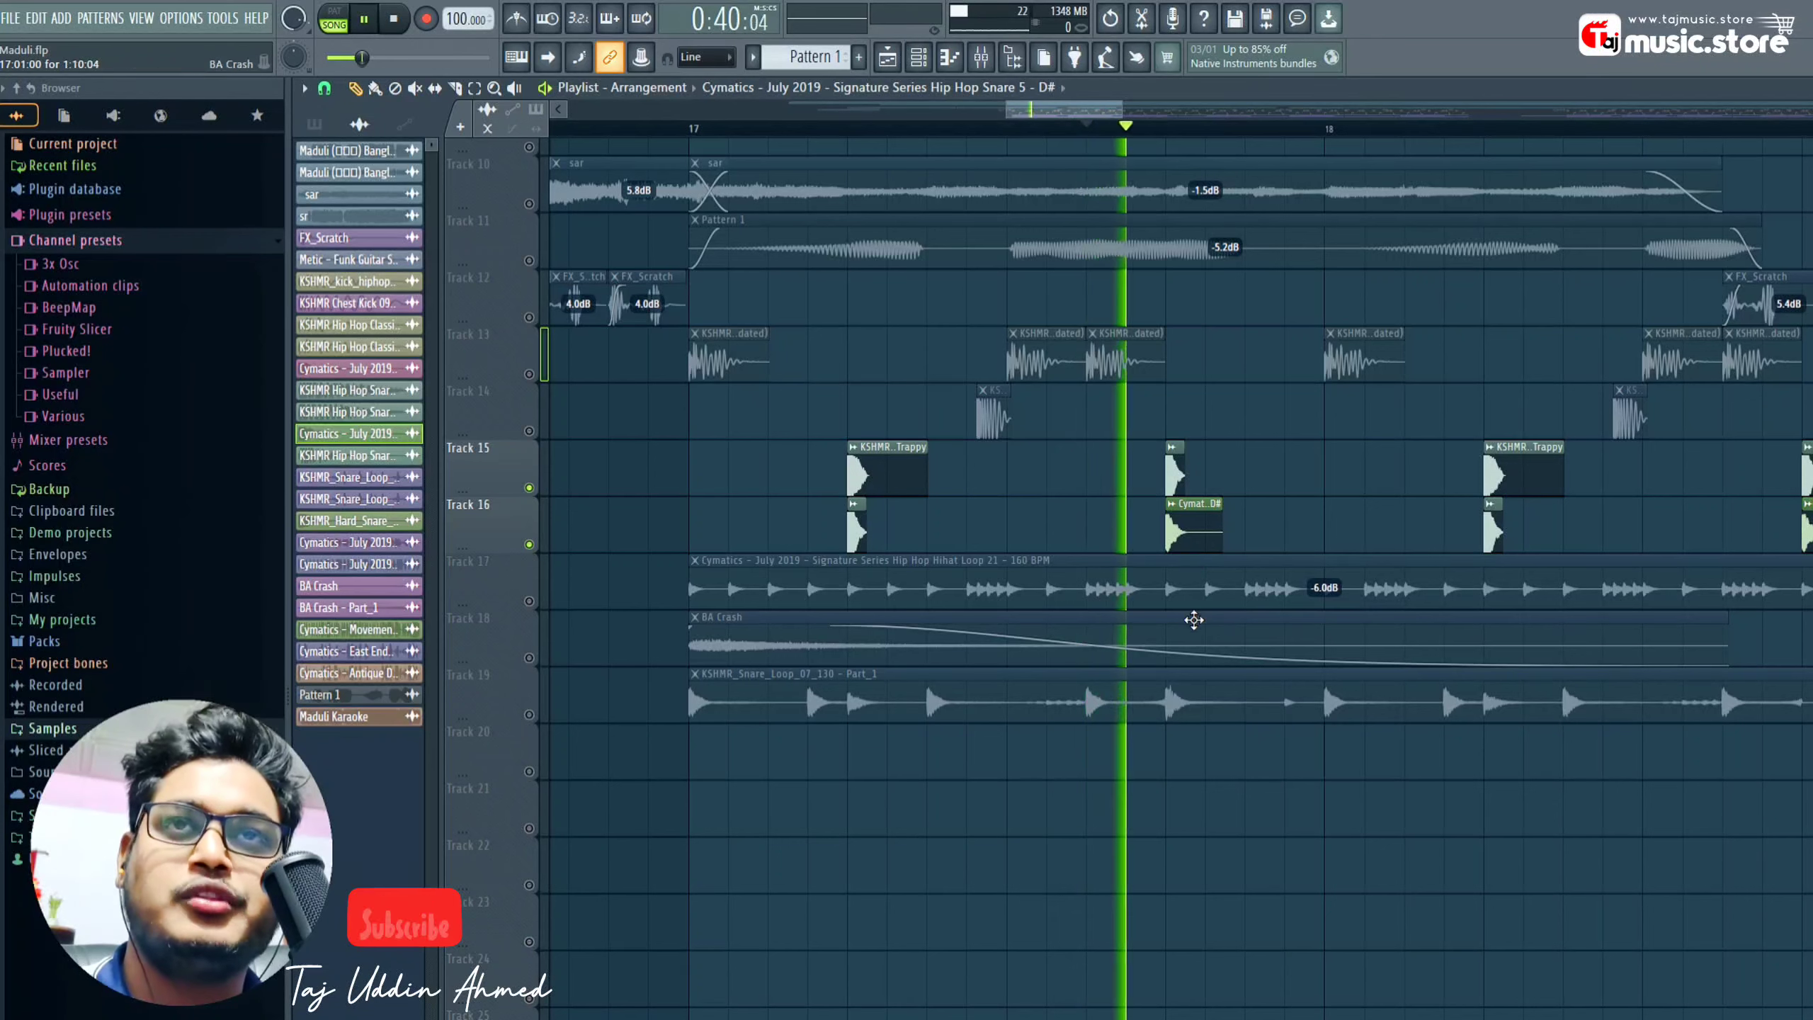
pyautogui.press('space')
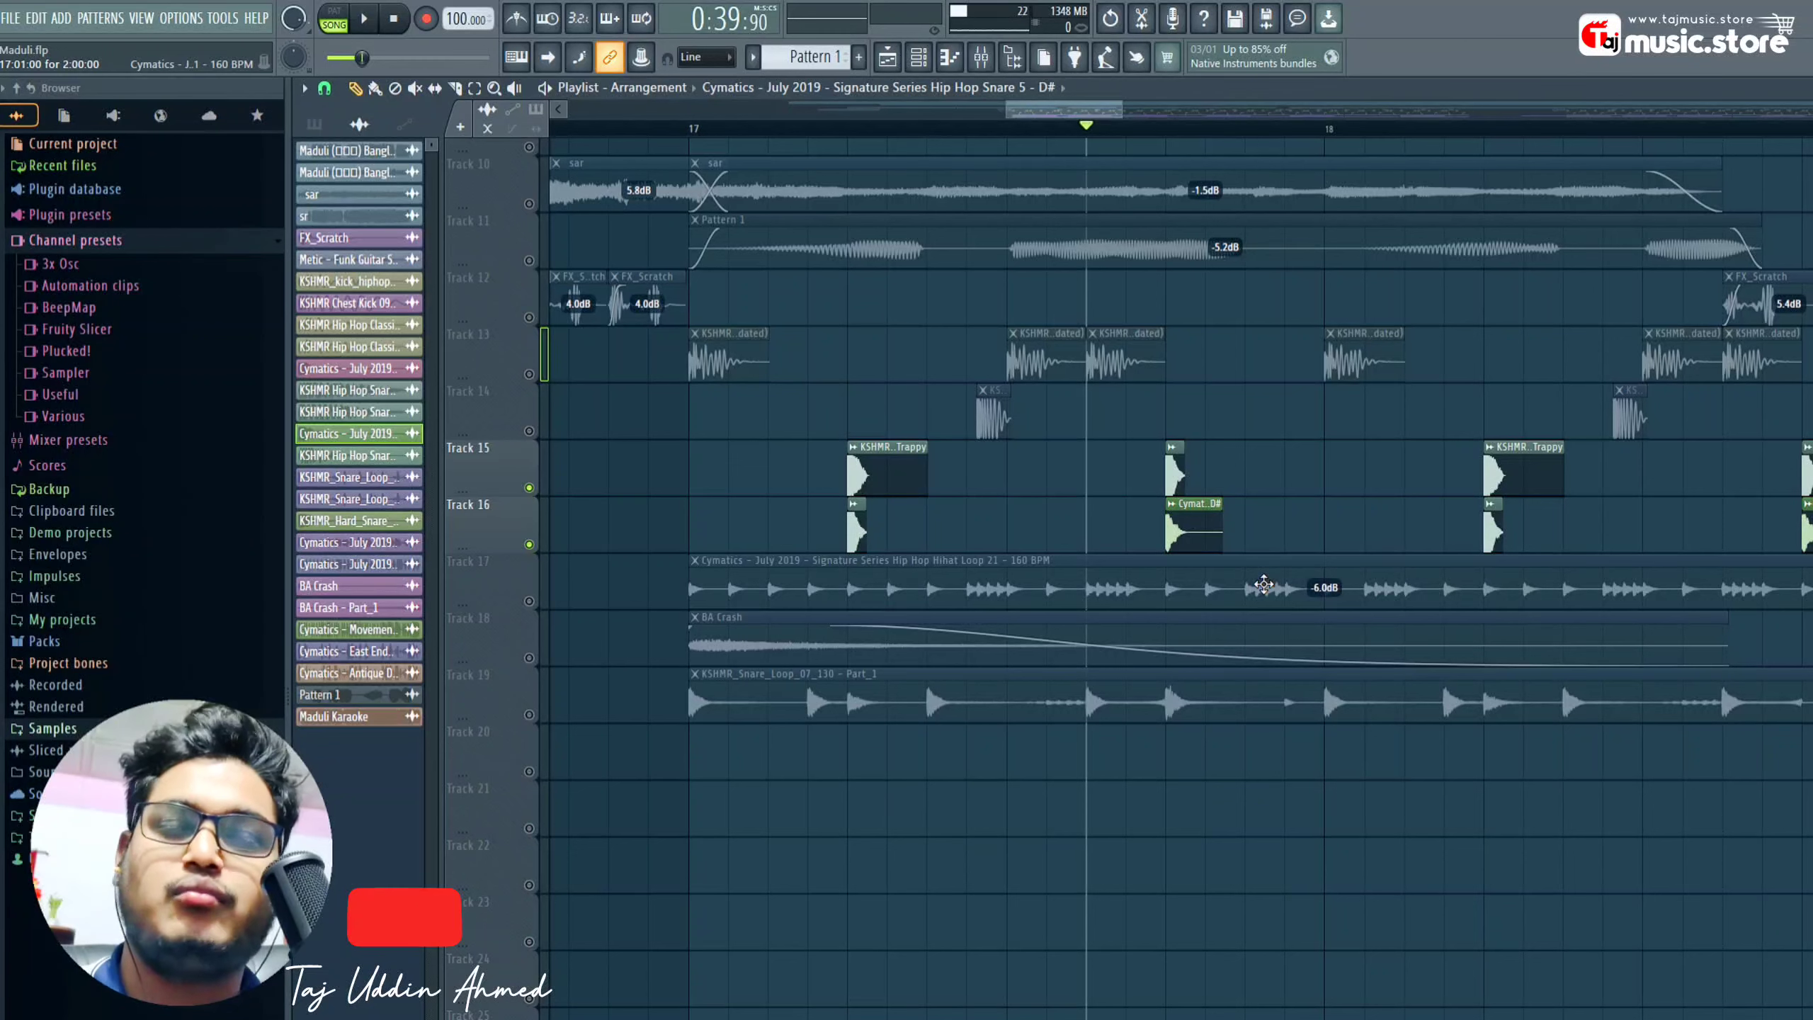
pyautogui.press('space')
pyautogui.press('space')
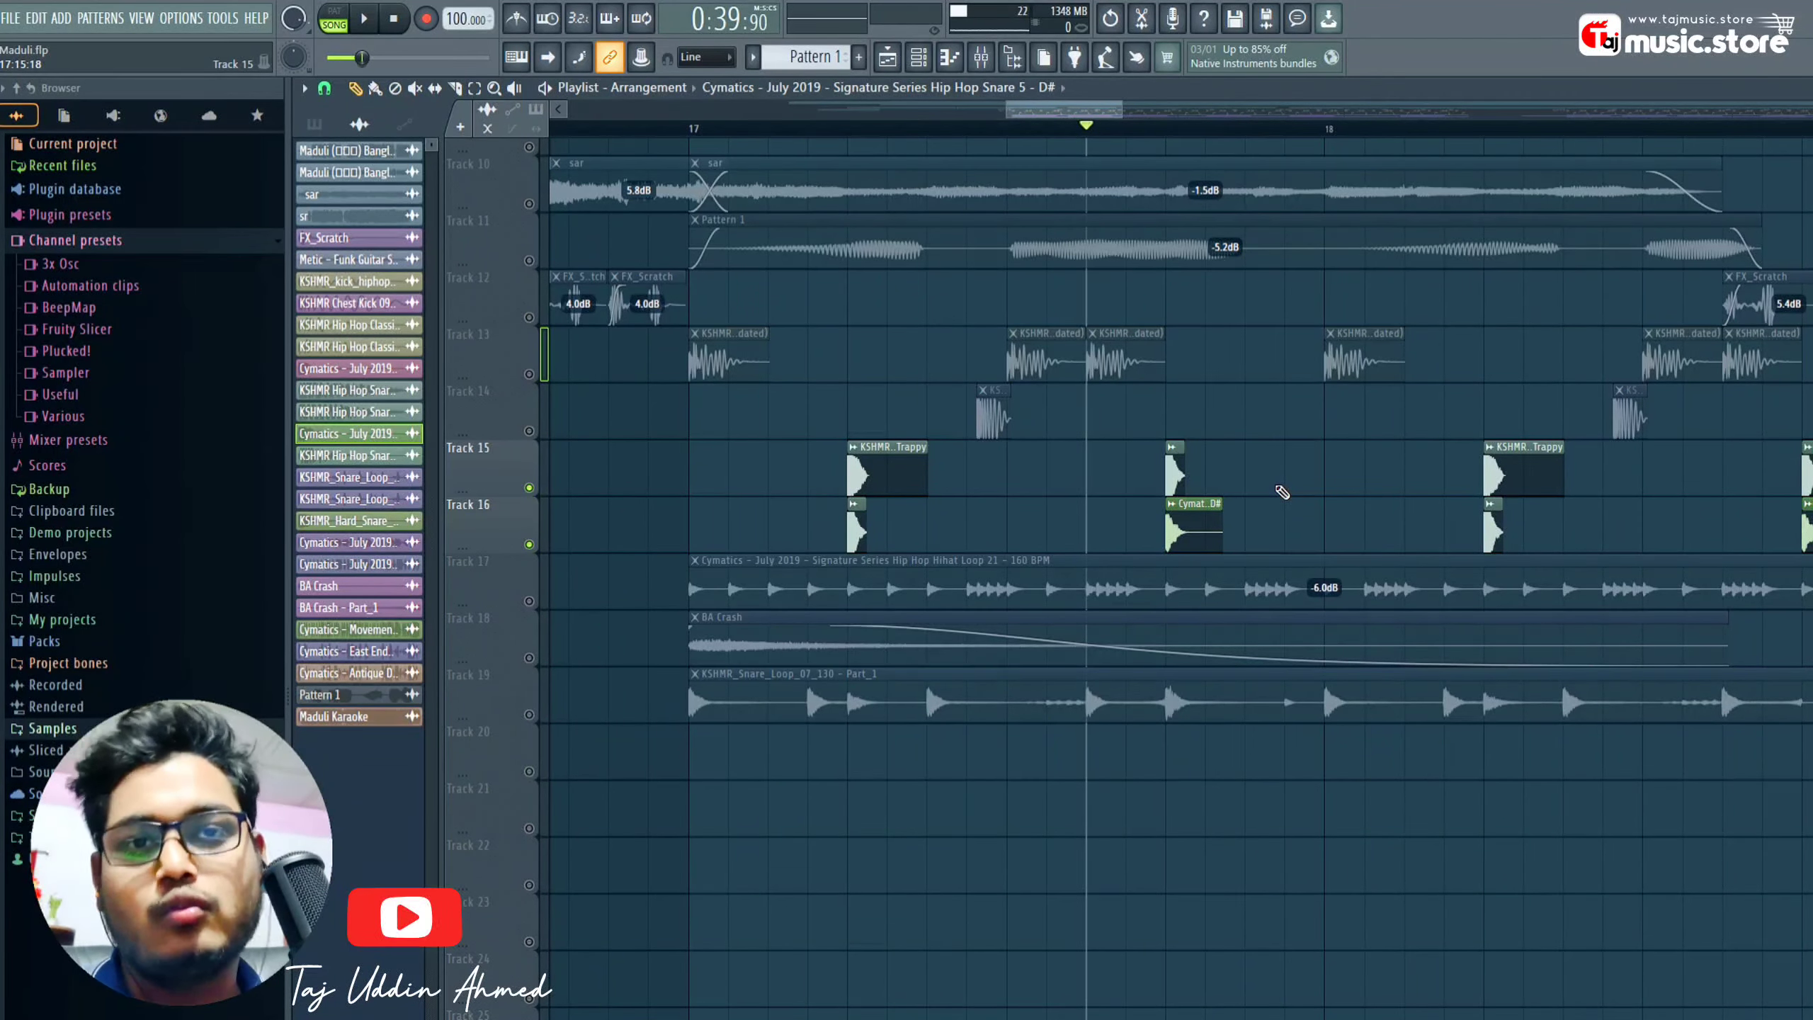
# - Unmute Tracks 13 and 14 so they play together with Tracks 15 and 16
pyautogui.moveTo(529, 373); pyautogui.dragTo(521, 419)
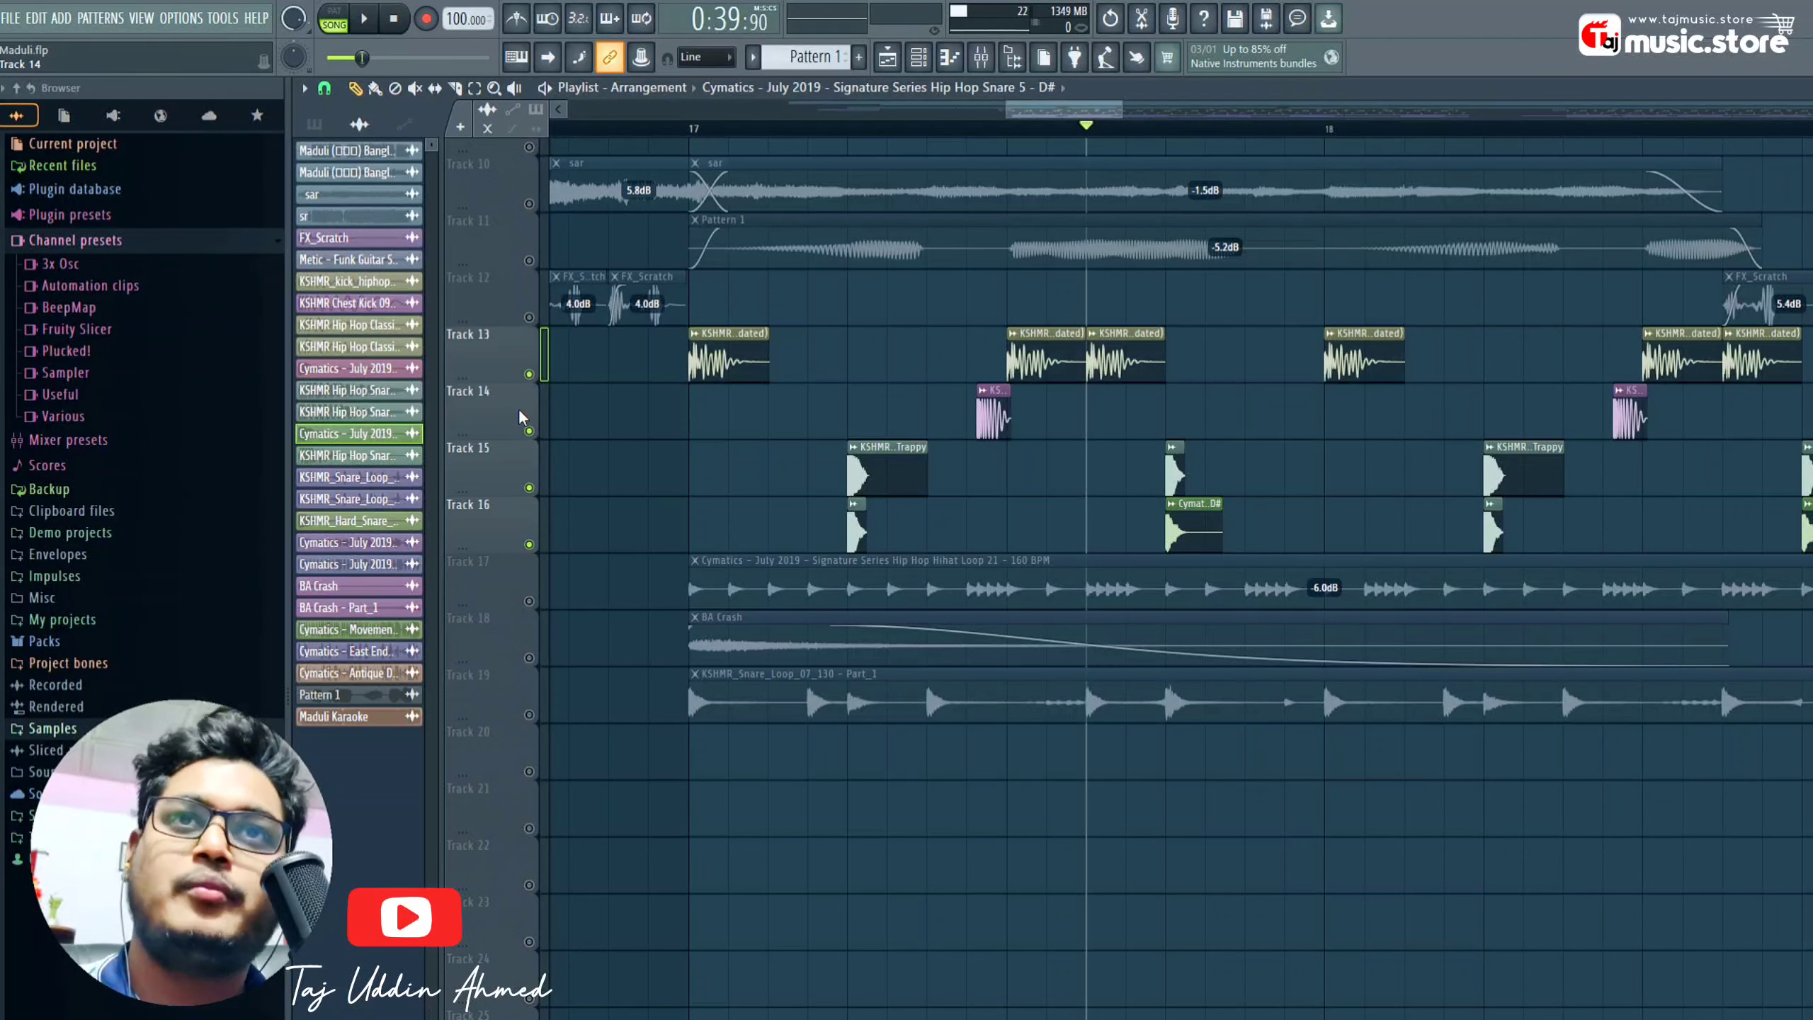
# - Play Tracks 13 to 16 together from the start of bar 17
pyautogui.click(856, 131)
pyautogui.click(691, 133)
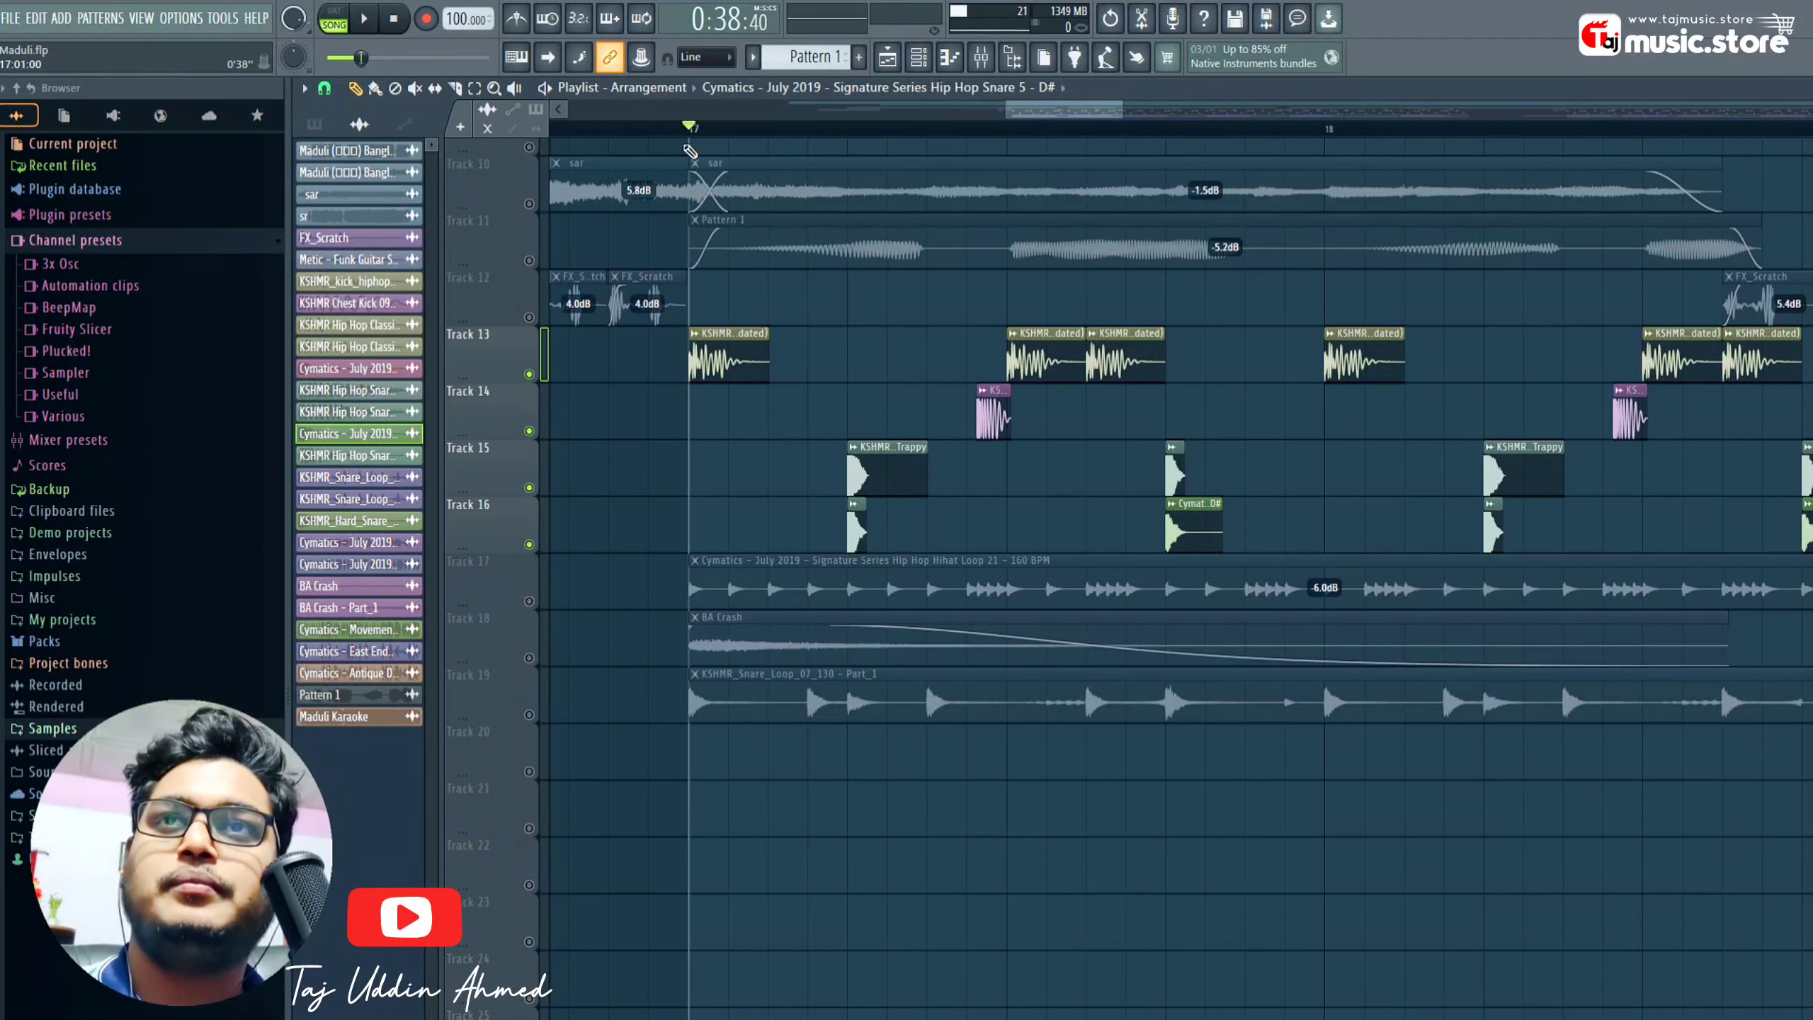
pyautogui.press('space')
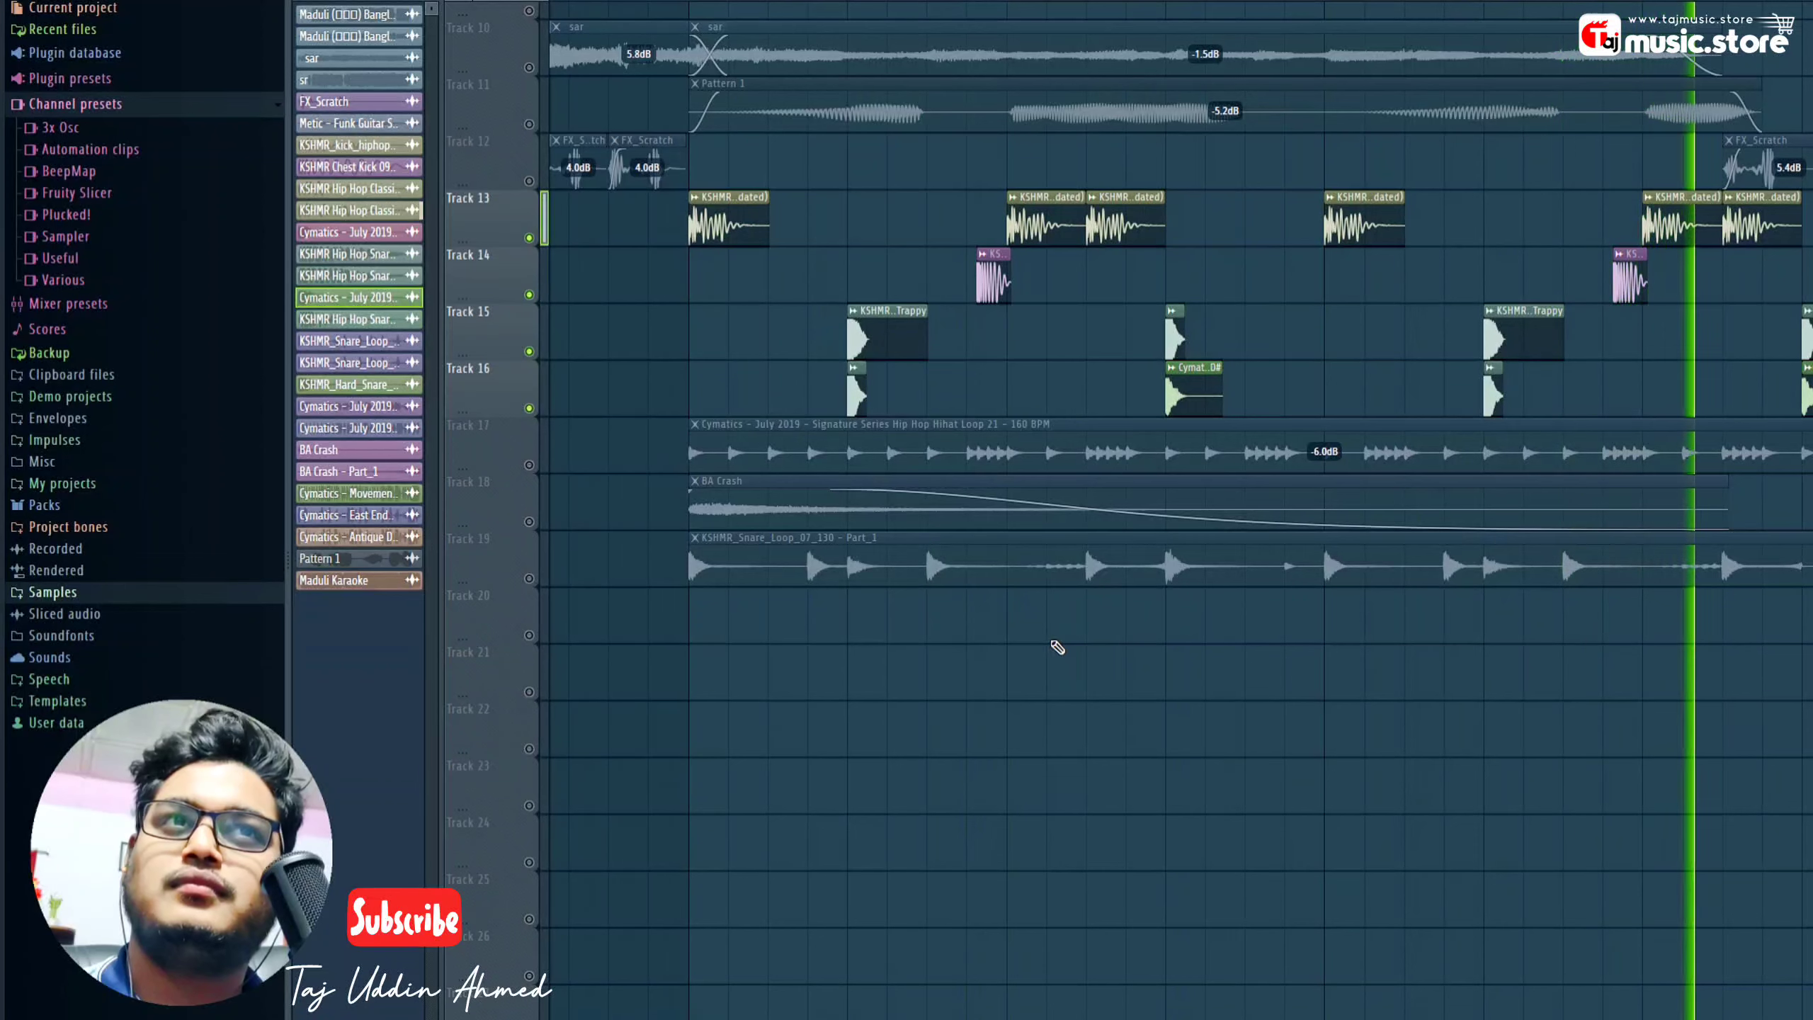
# - Inspect the sample settings and waveform of the KSHMR Chest Kick 09 - Punchy clip on Track 14 in bar 17
pyautogui.doubleClick(1001, 283)
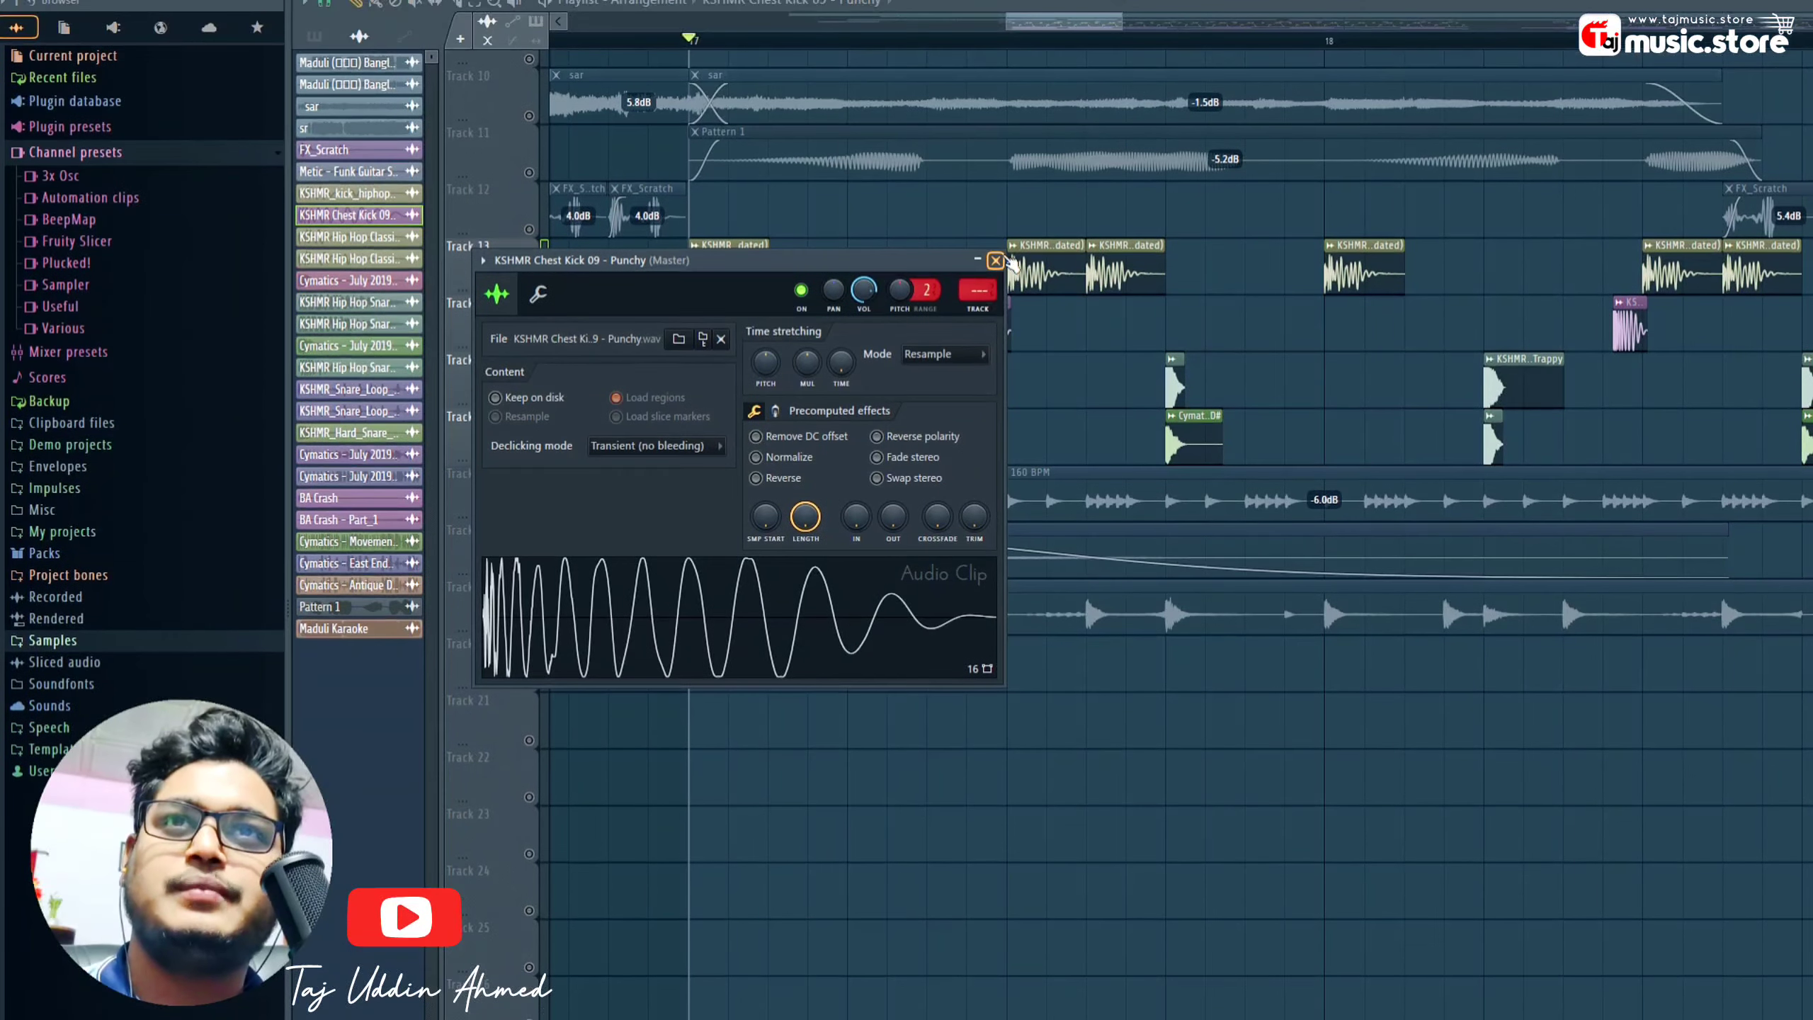
pyautogui.click(995, 211)
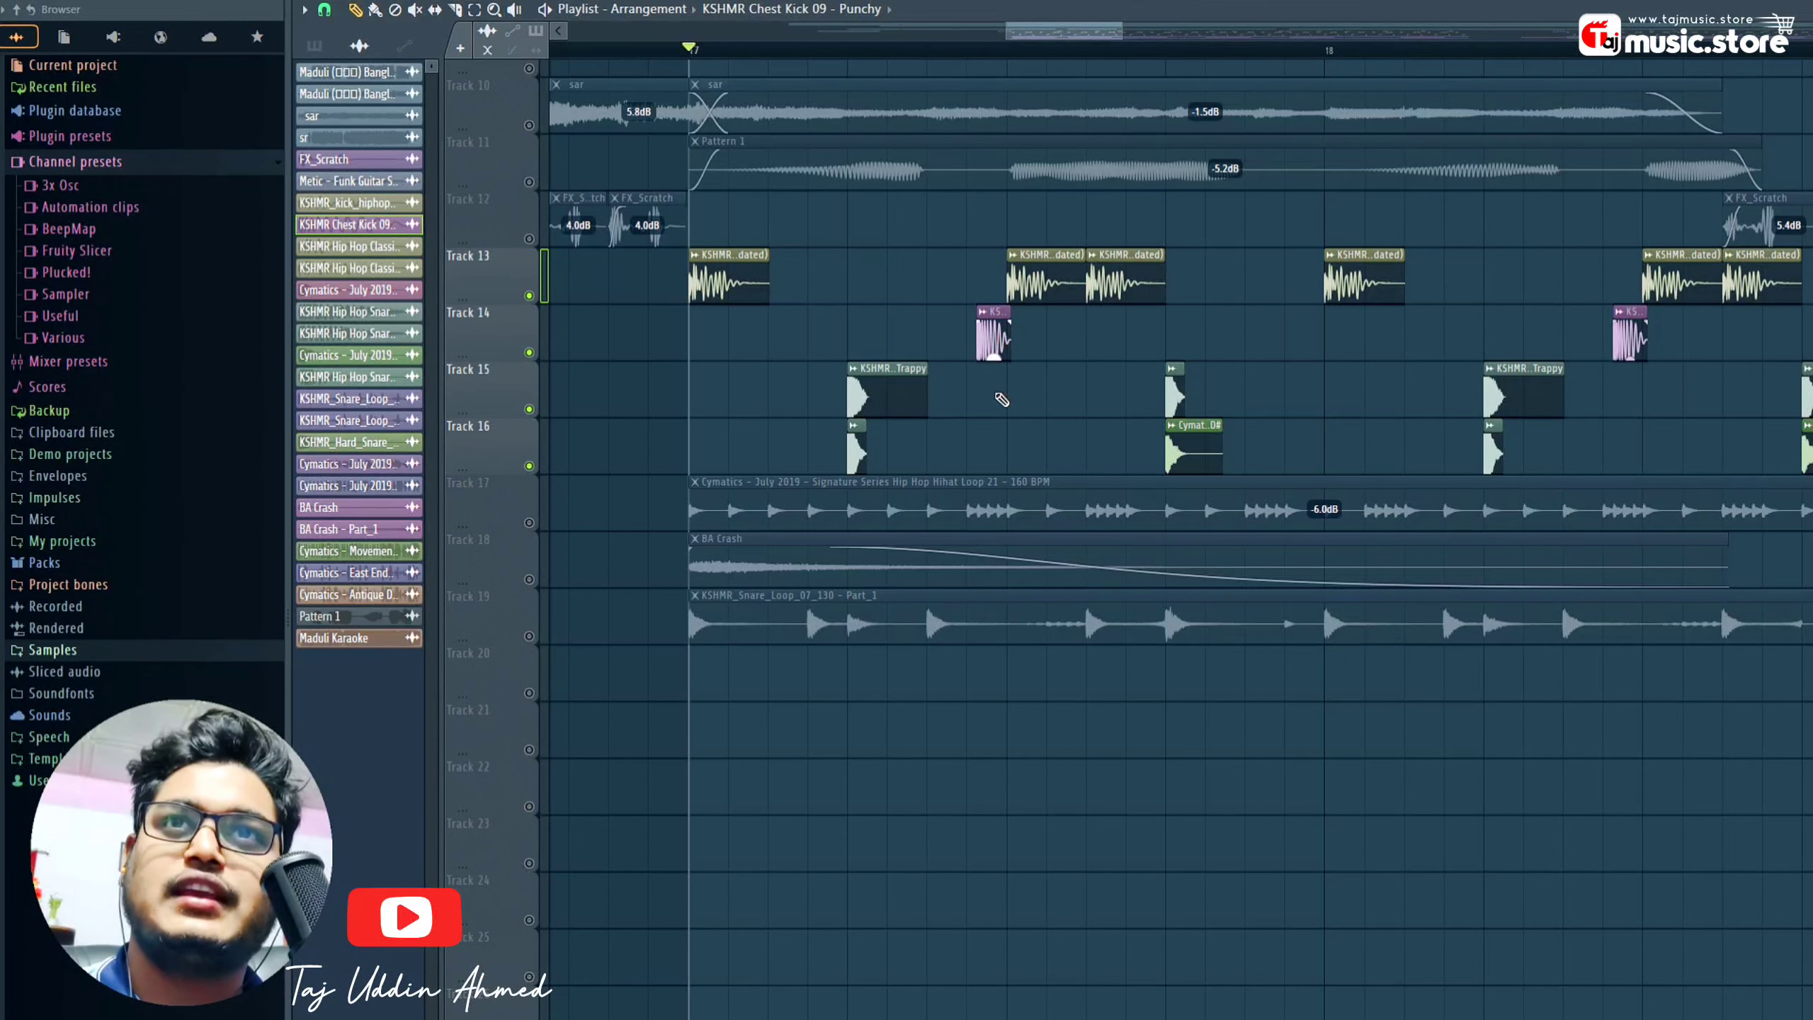
pyautogui.doubleClick(998, 353)
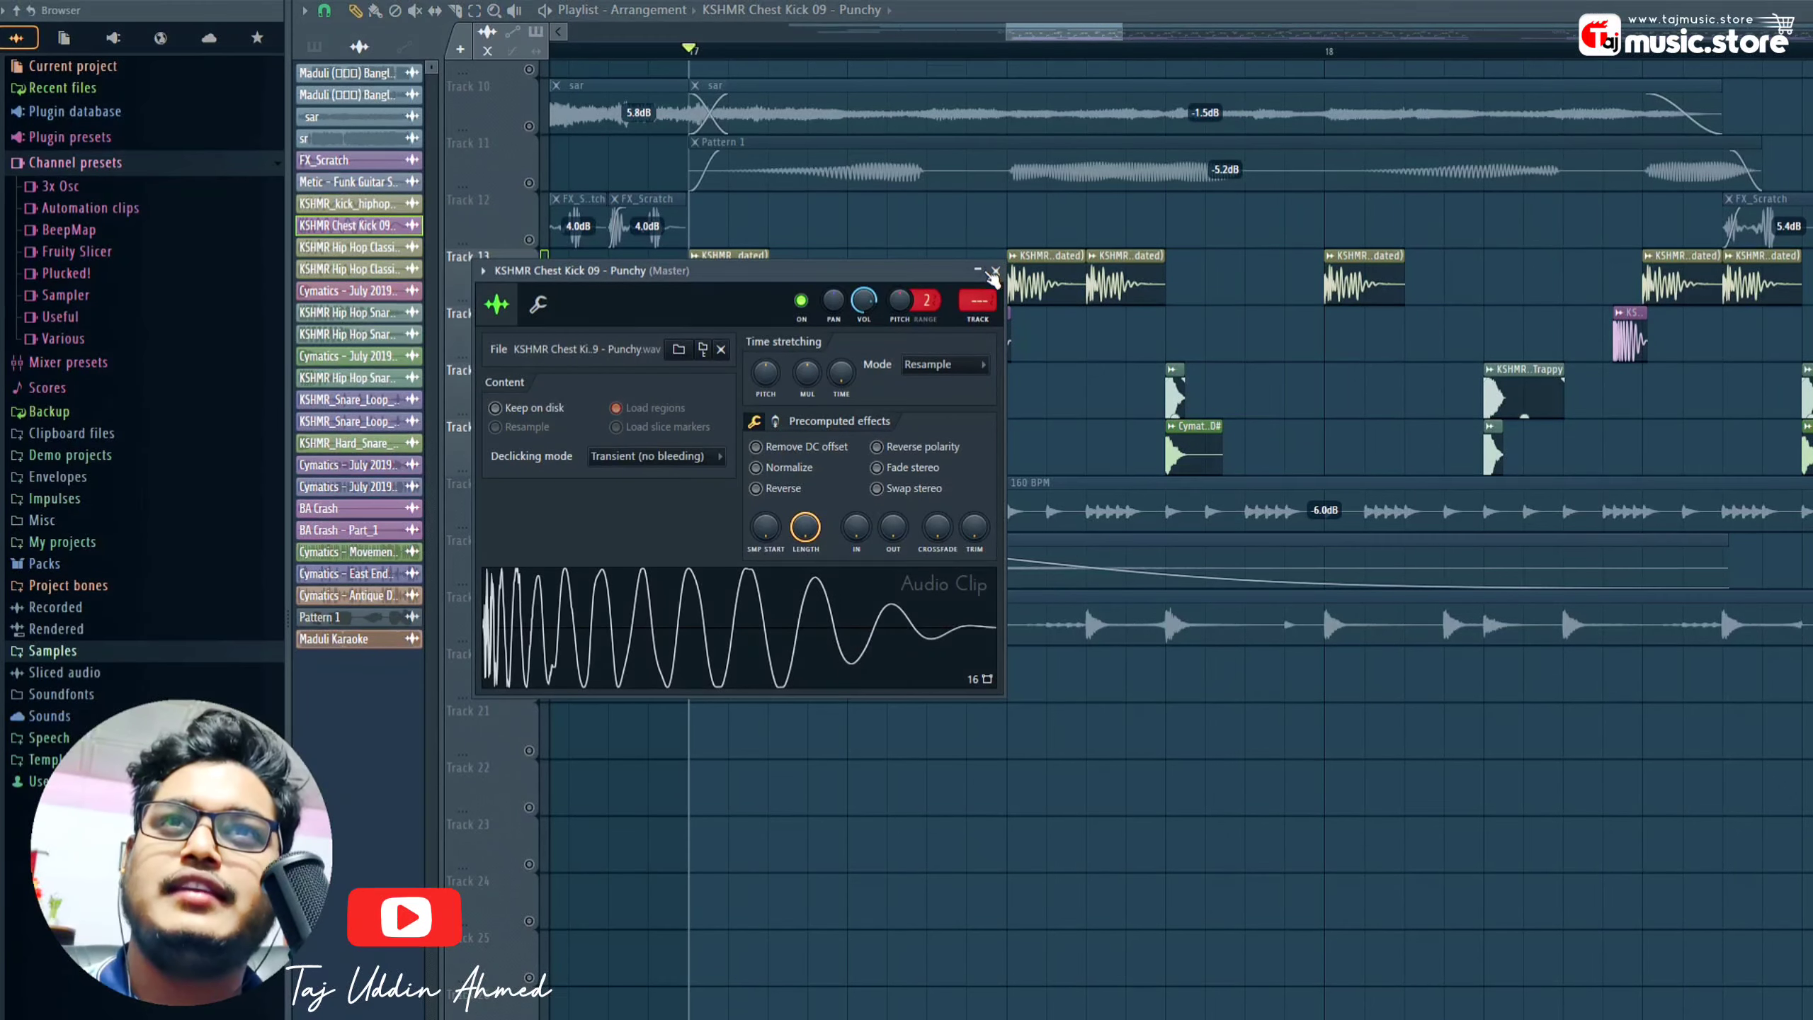
pyautogui.click(996, 271)
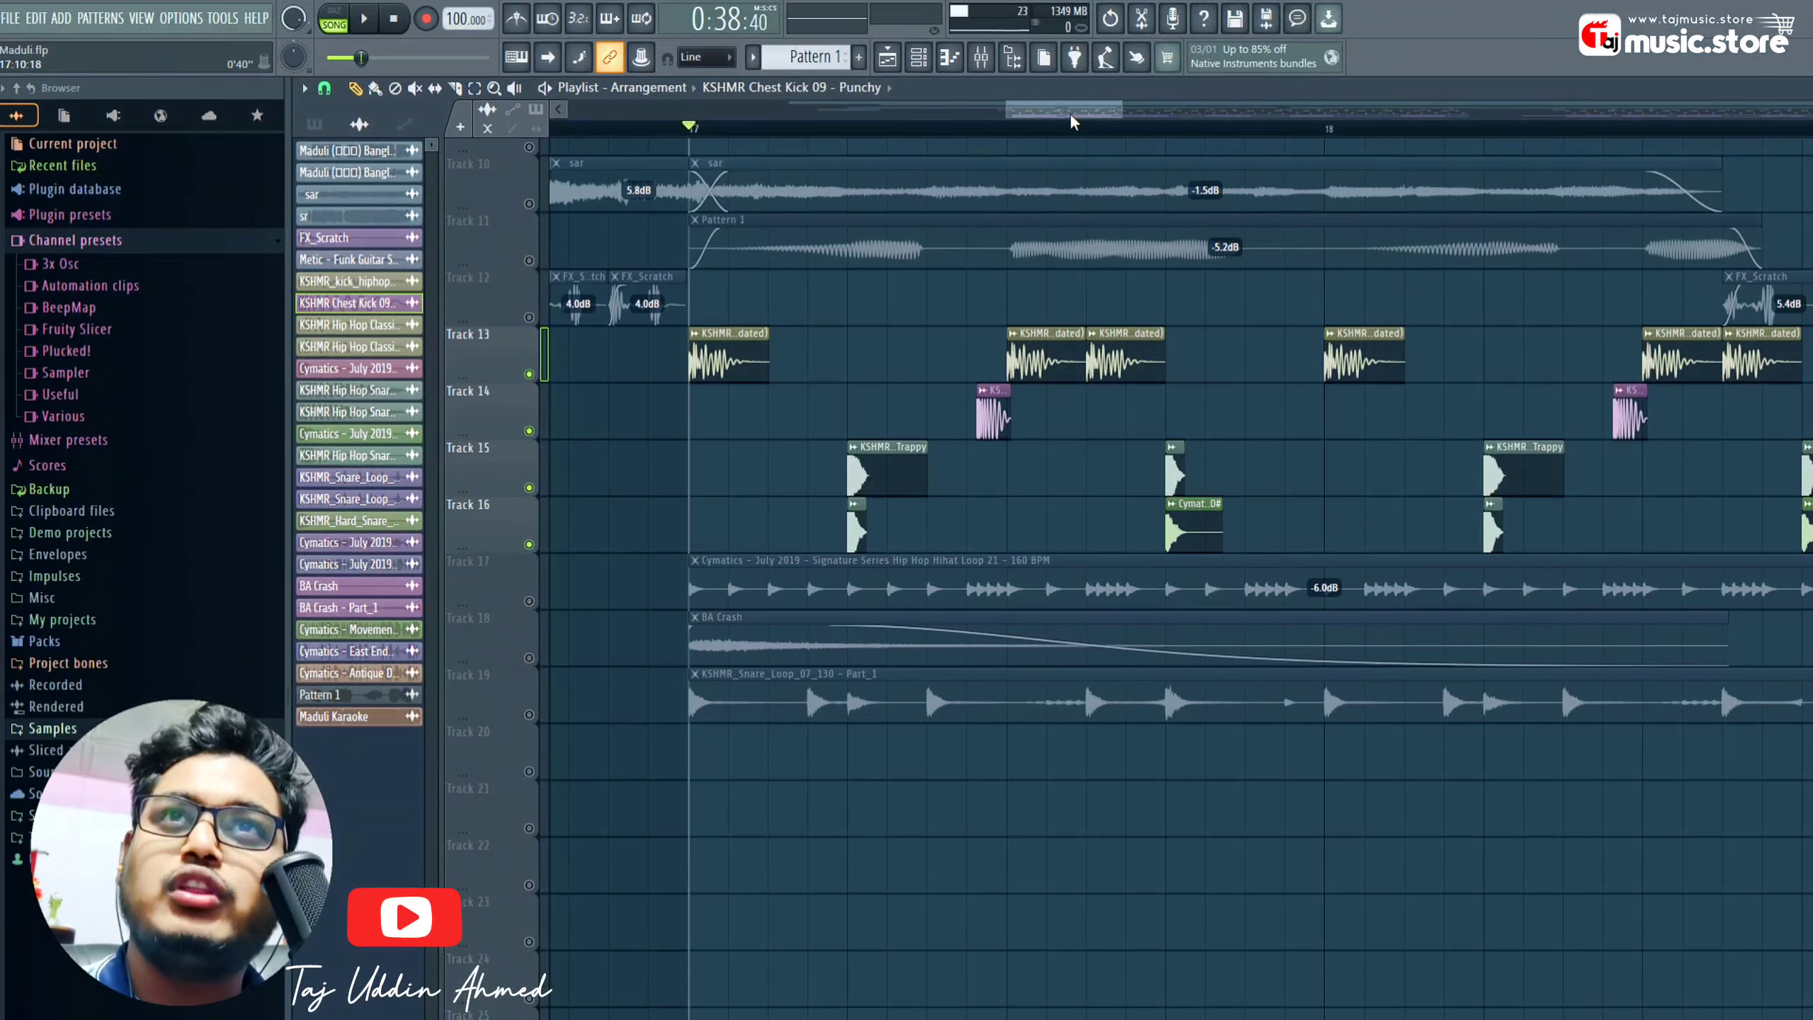
pyautogui.scroll(4, 1042, 272)
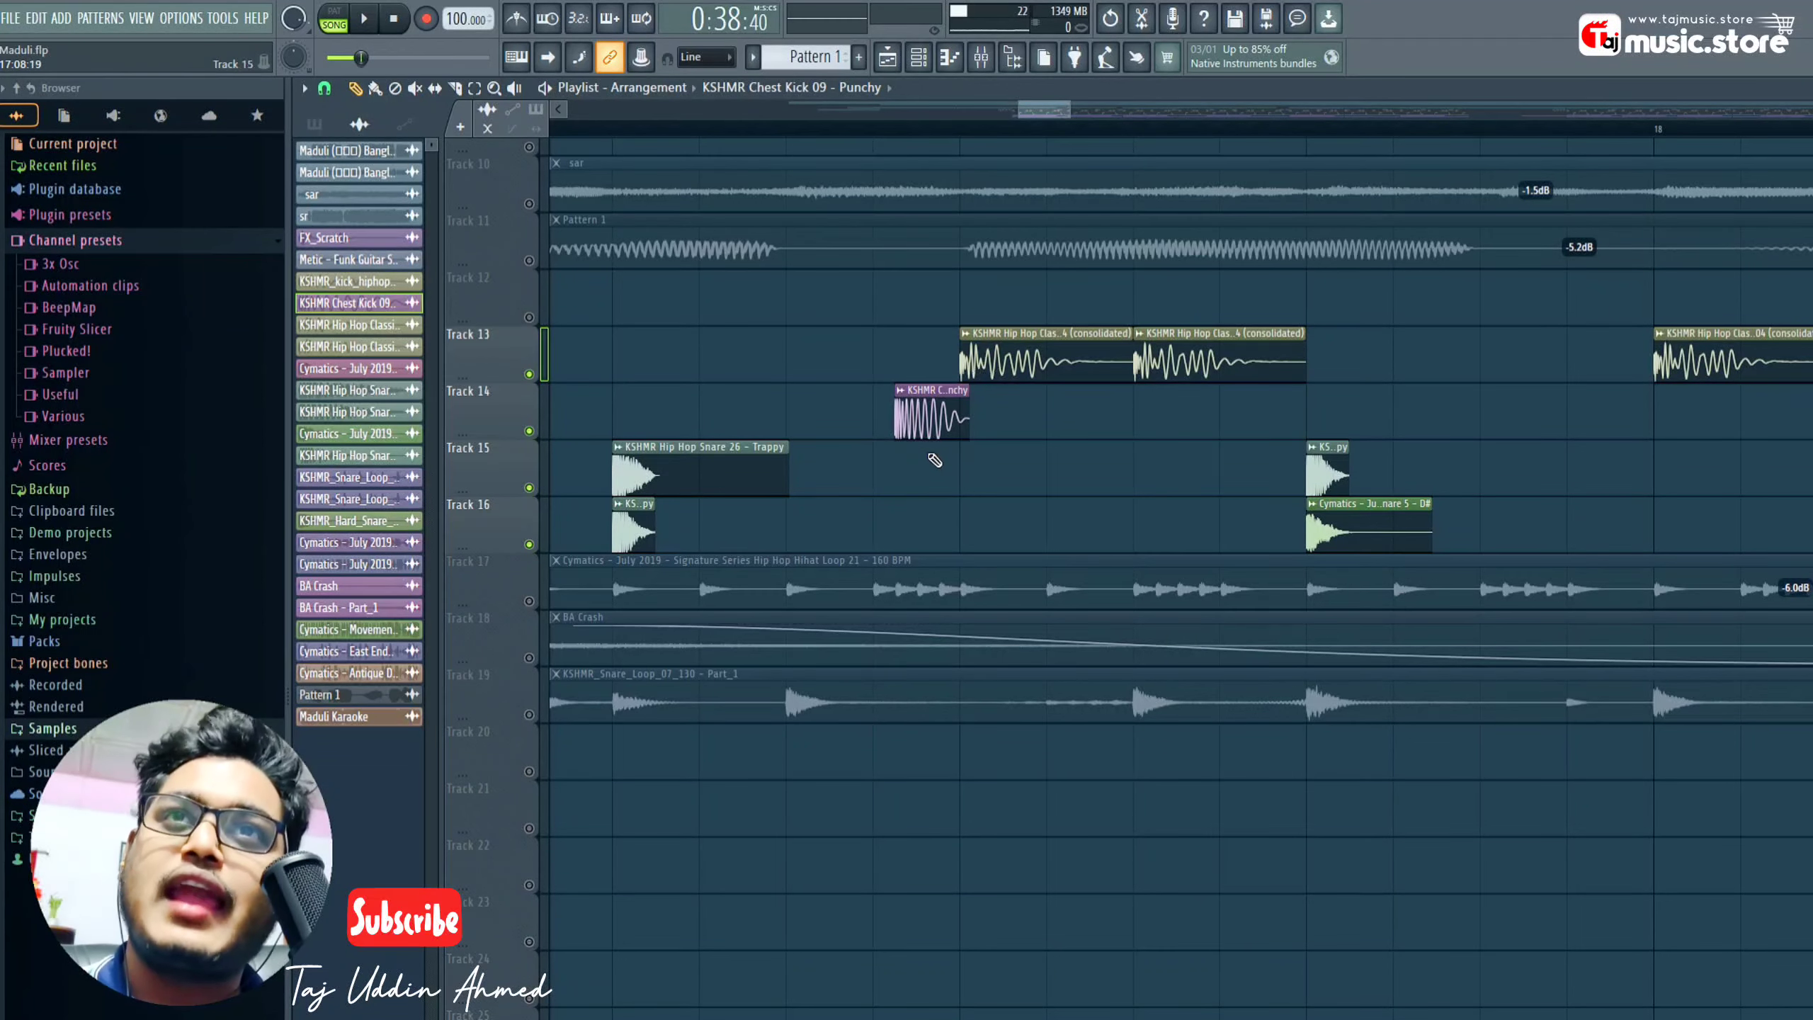
pyautogui.doubleClick(933, 423)
pyautogui.click(997, 348)
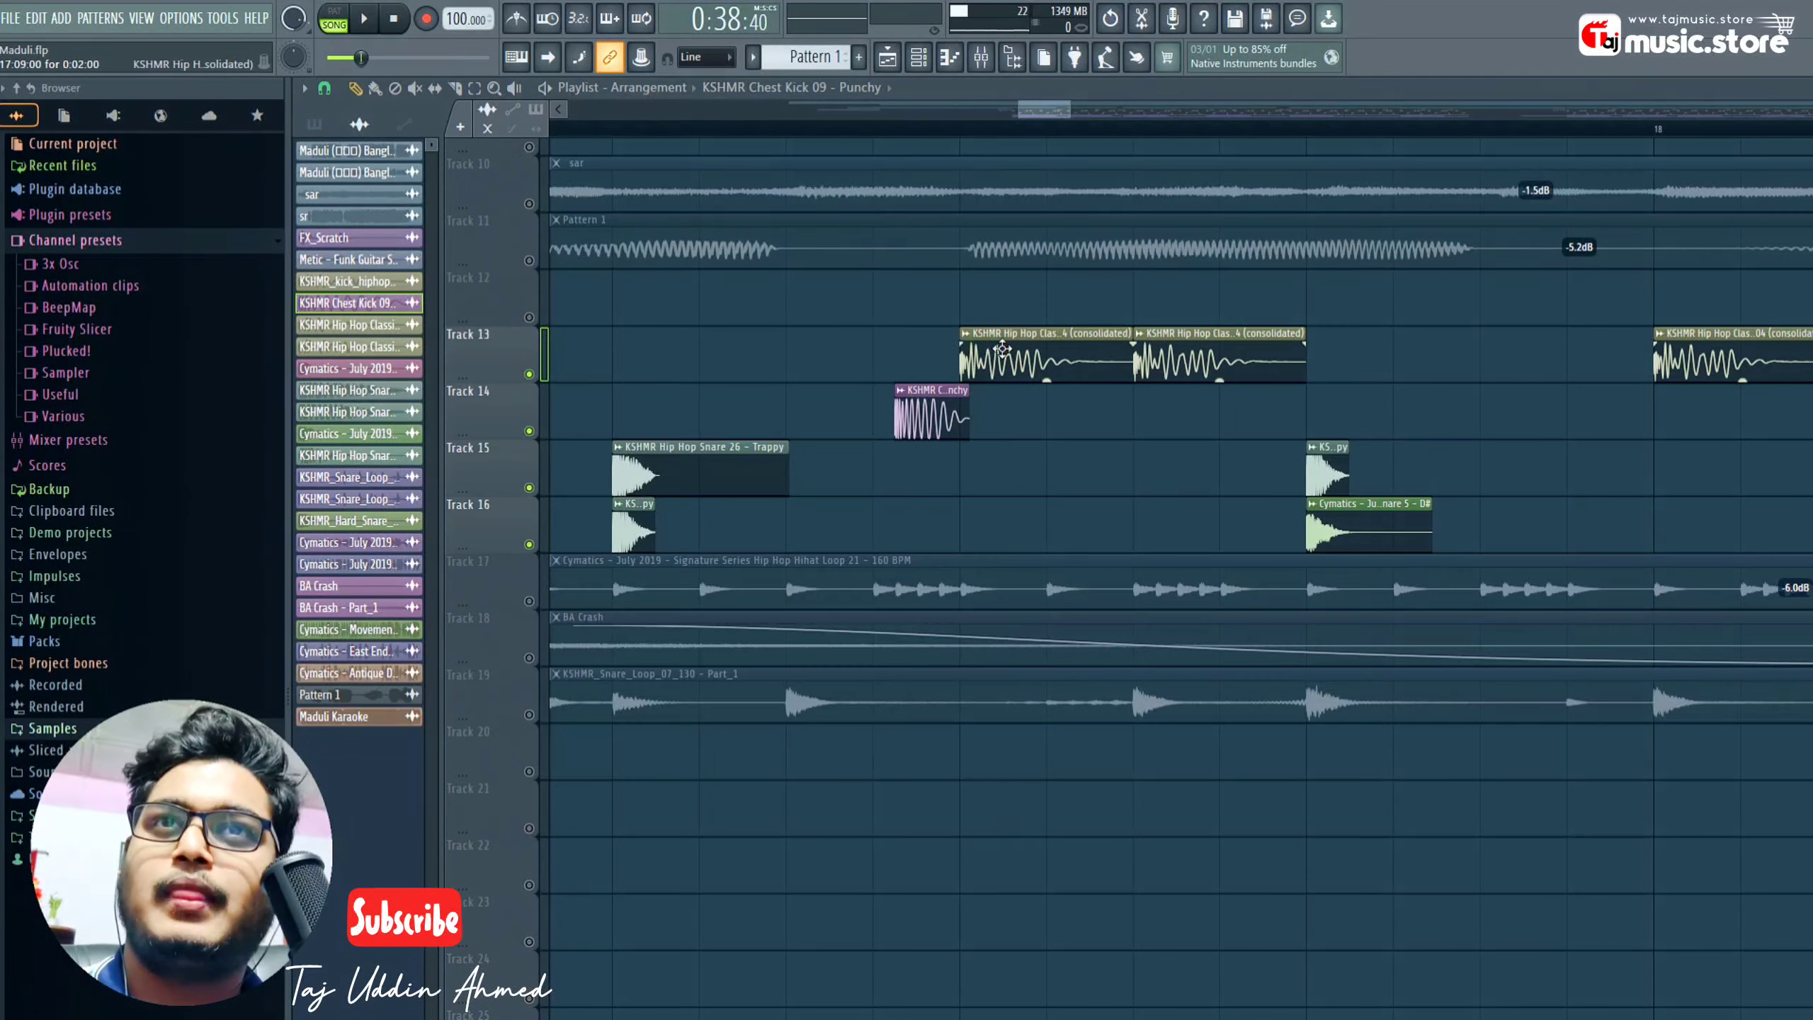
# - Listen to the combined kick and snare pattern on Tracks 13 to 16 from bar 17 into bar 19, and stop
pyautogui.scroll(-2, 963, 125)
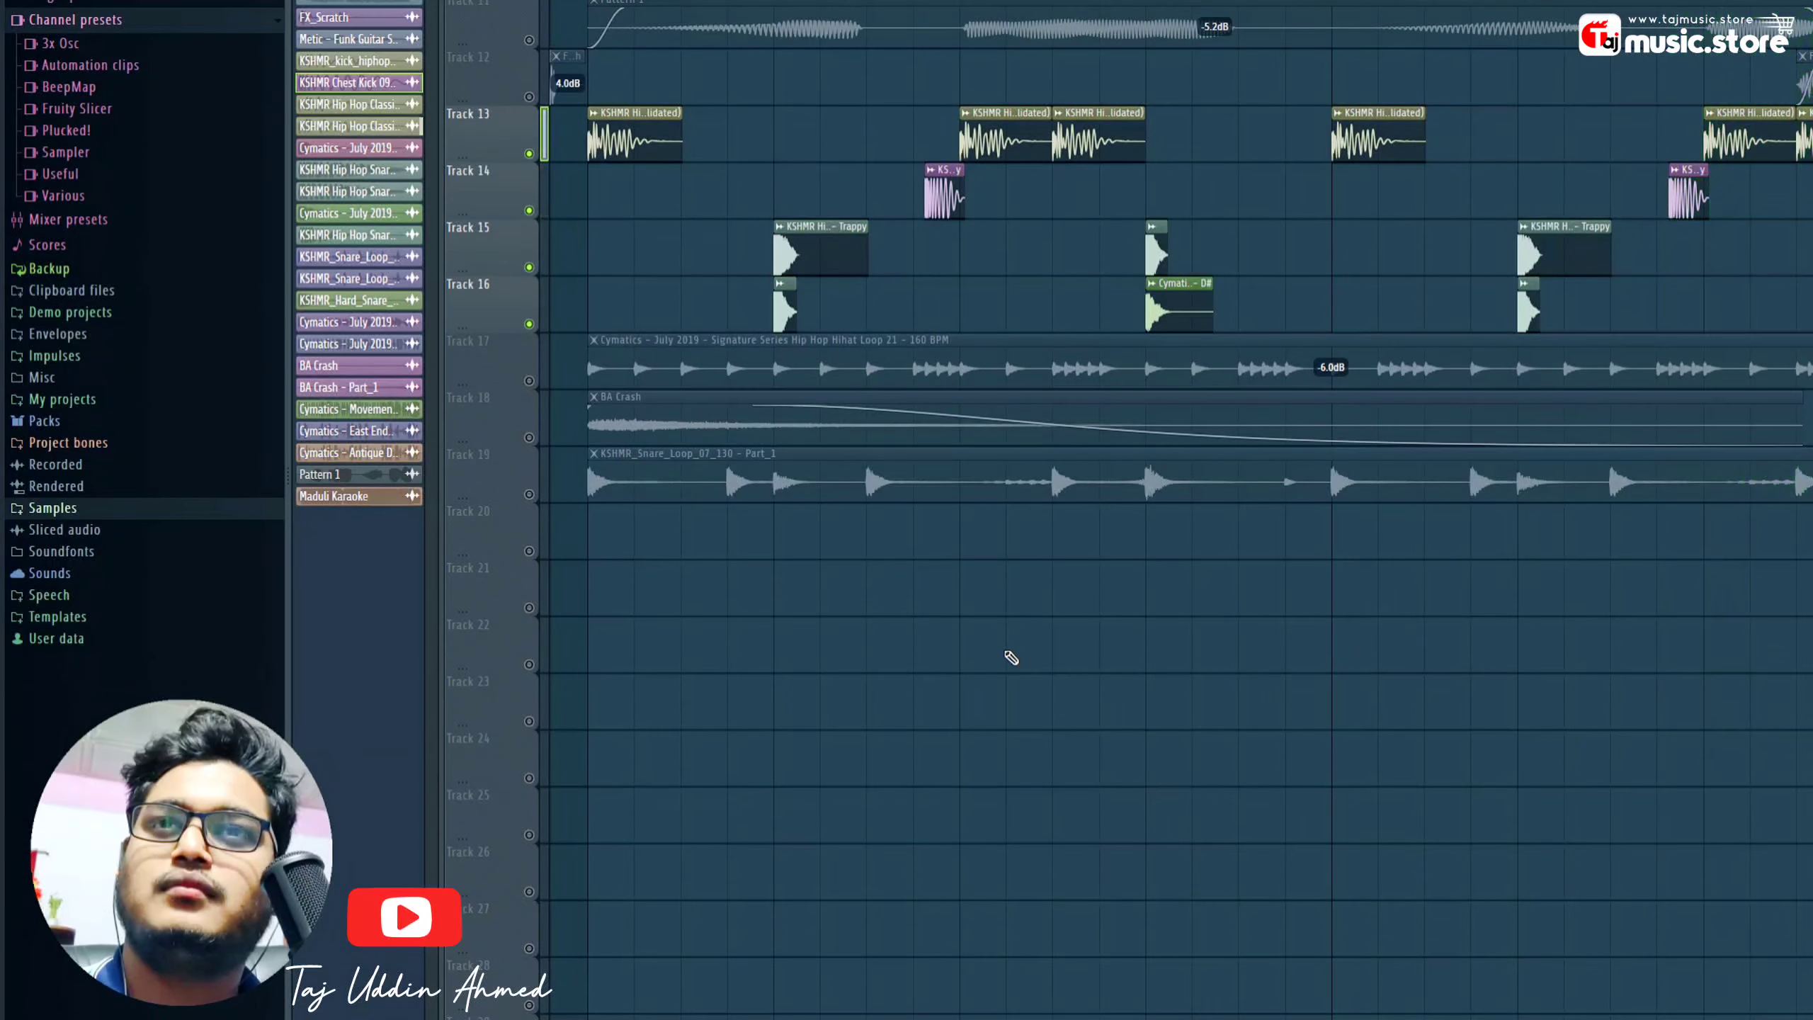
pyautogui.scroll(-3, 954, 141)
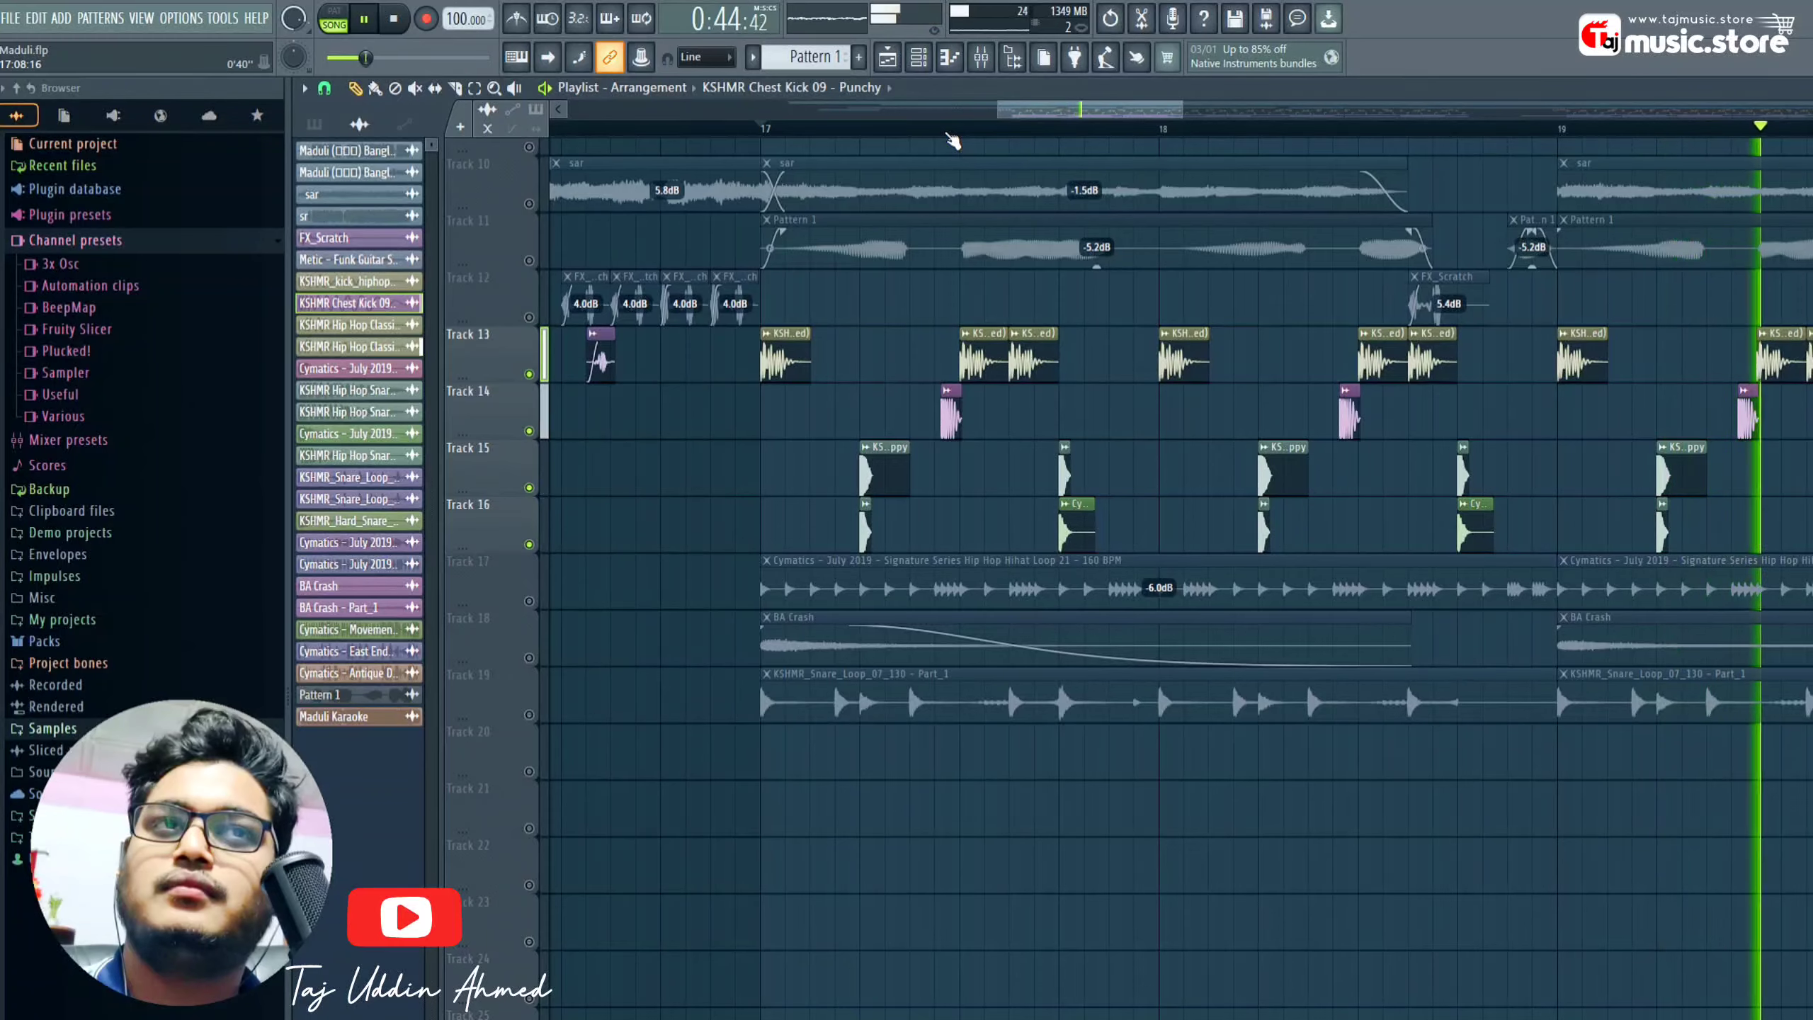
pyautogui.press('space')
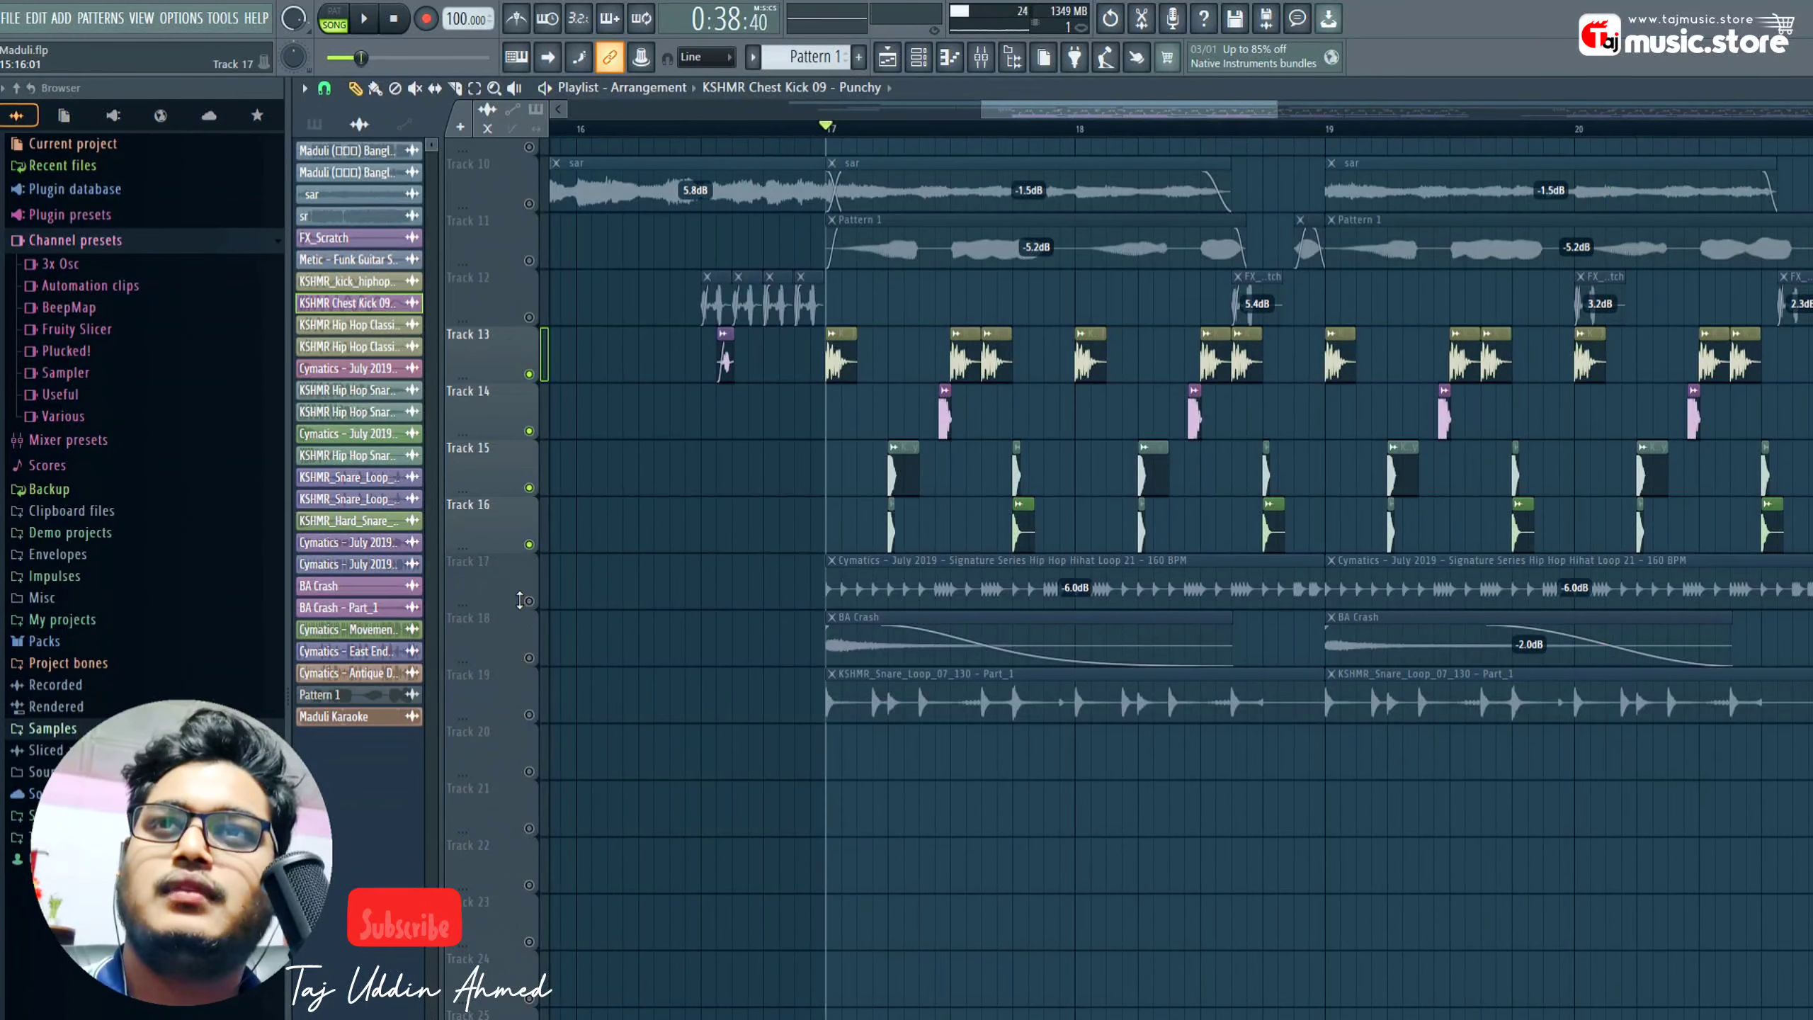
# - Unmute the hi-hat loop on Track 17 and play it with Tracks 13 to 16 from bar 17
pyautogui.click(530, 601)
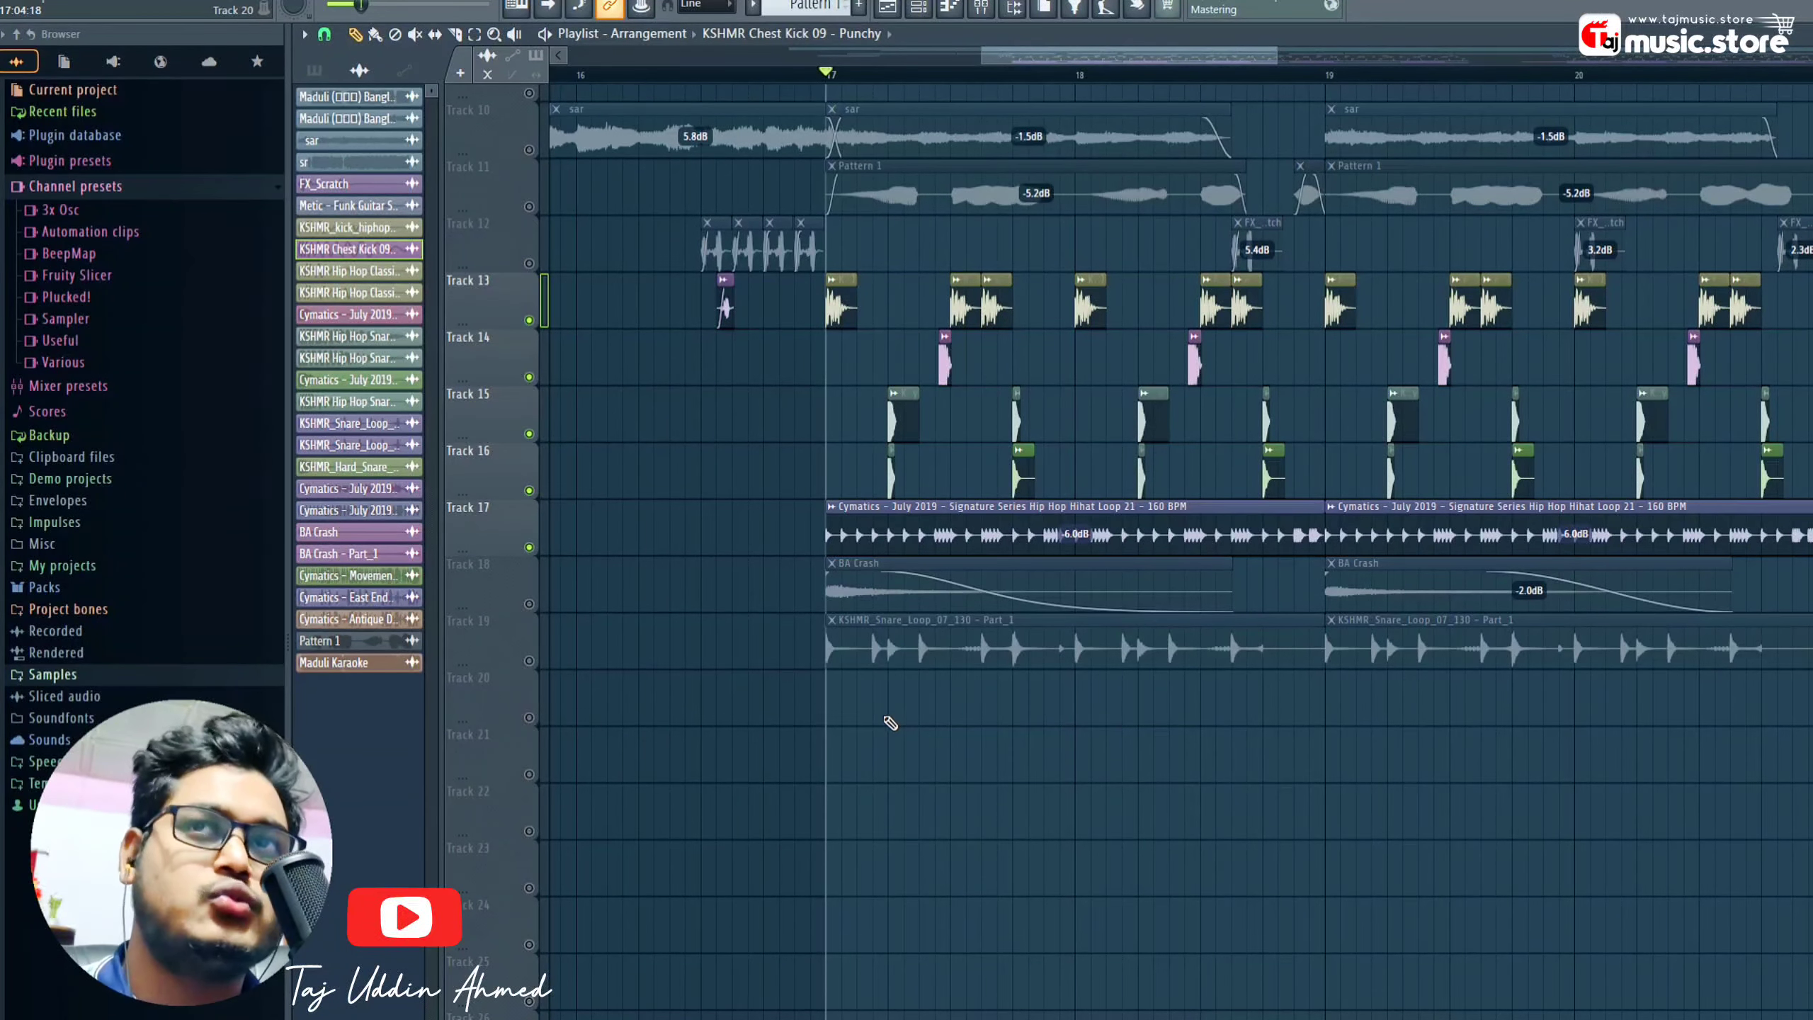
pyautogui.press('space')
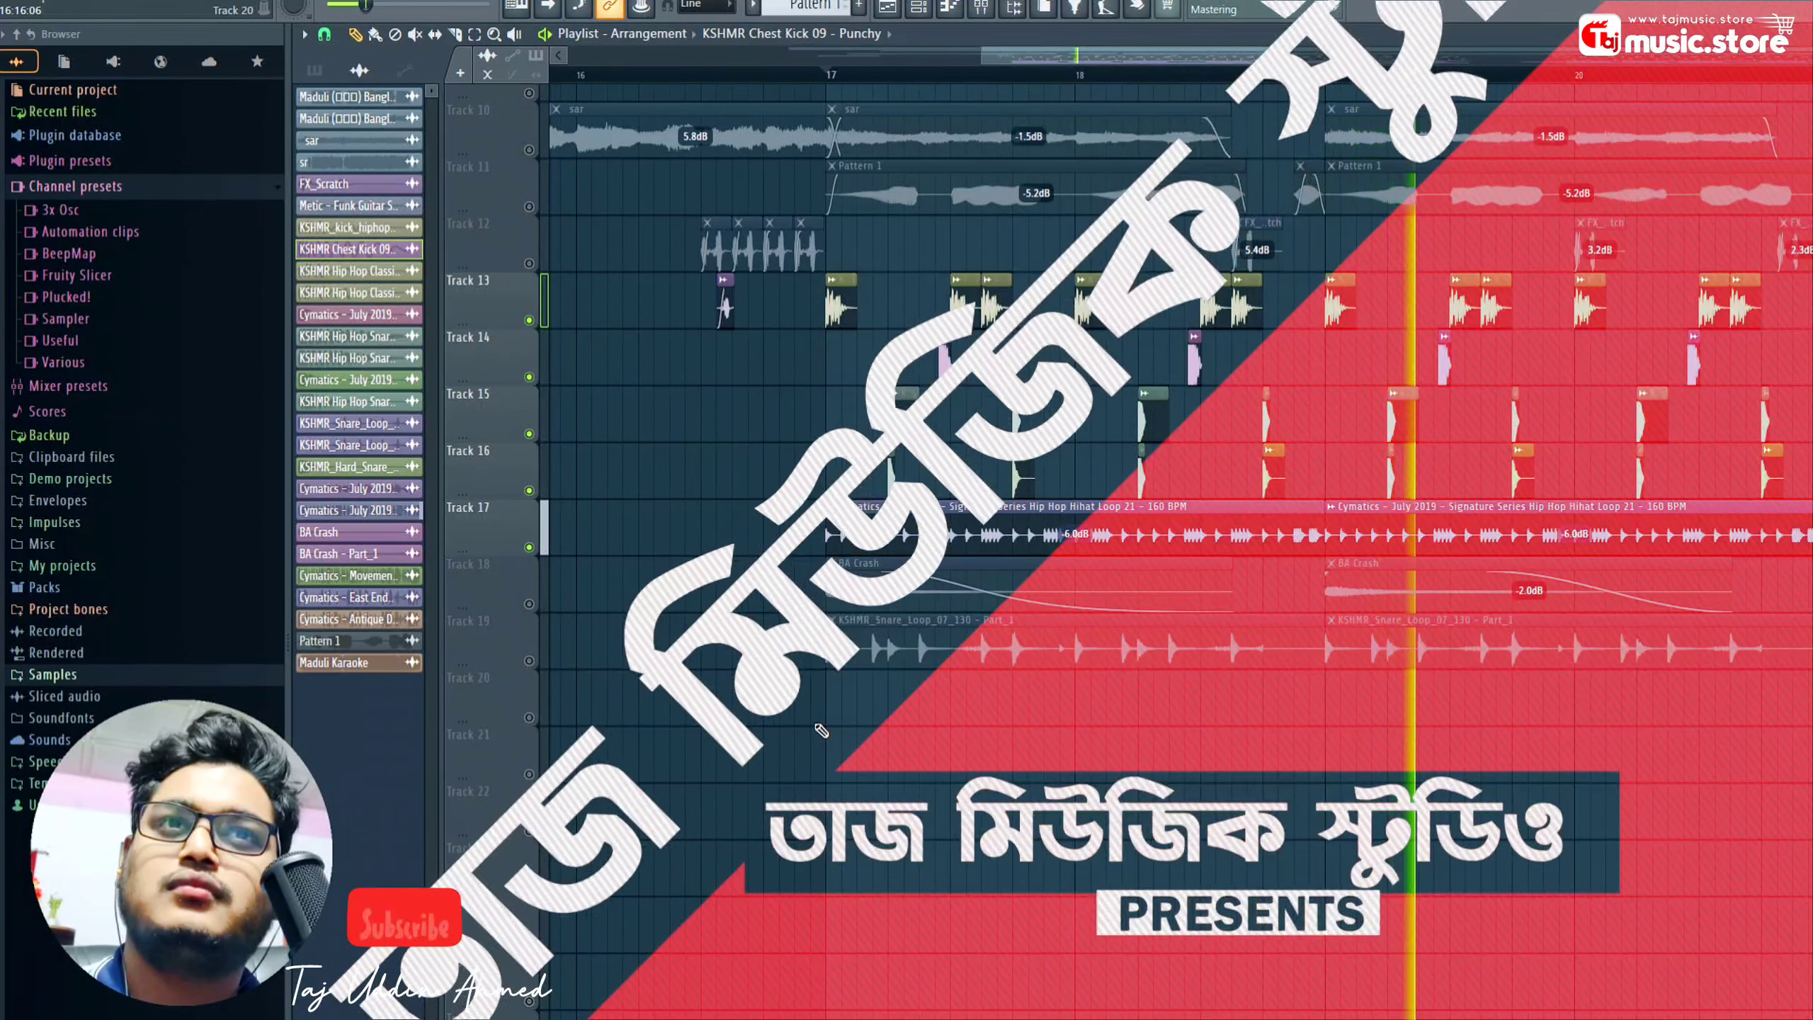
pyautogui.press('space')
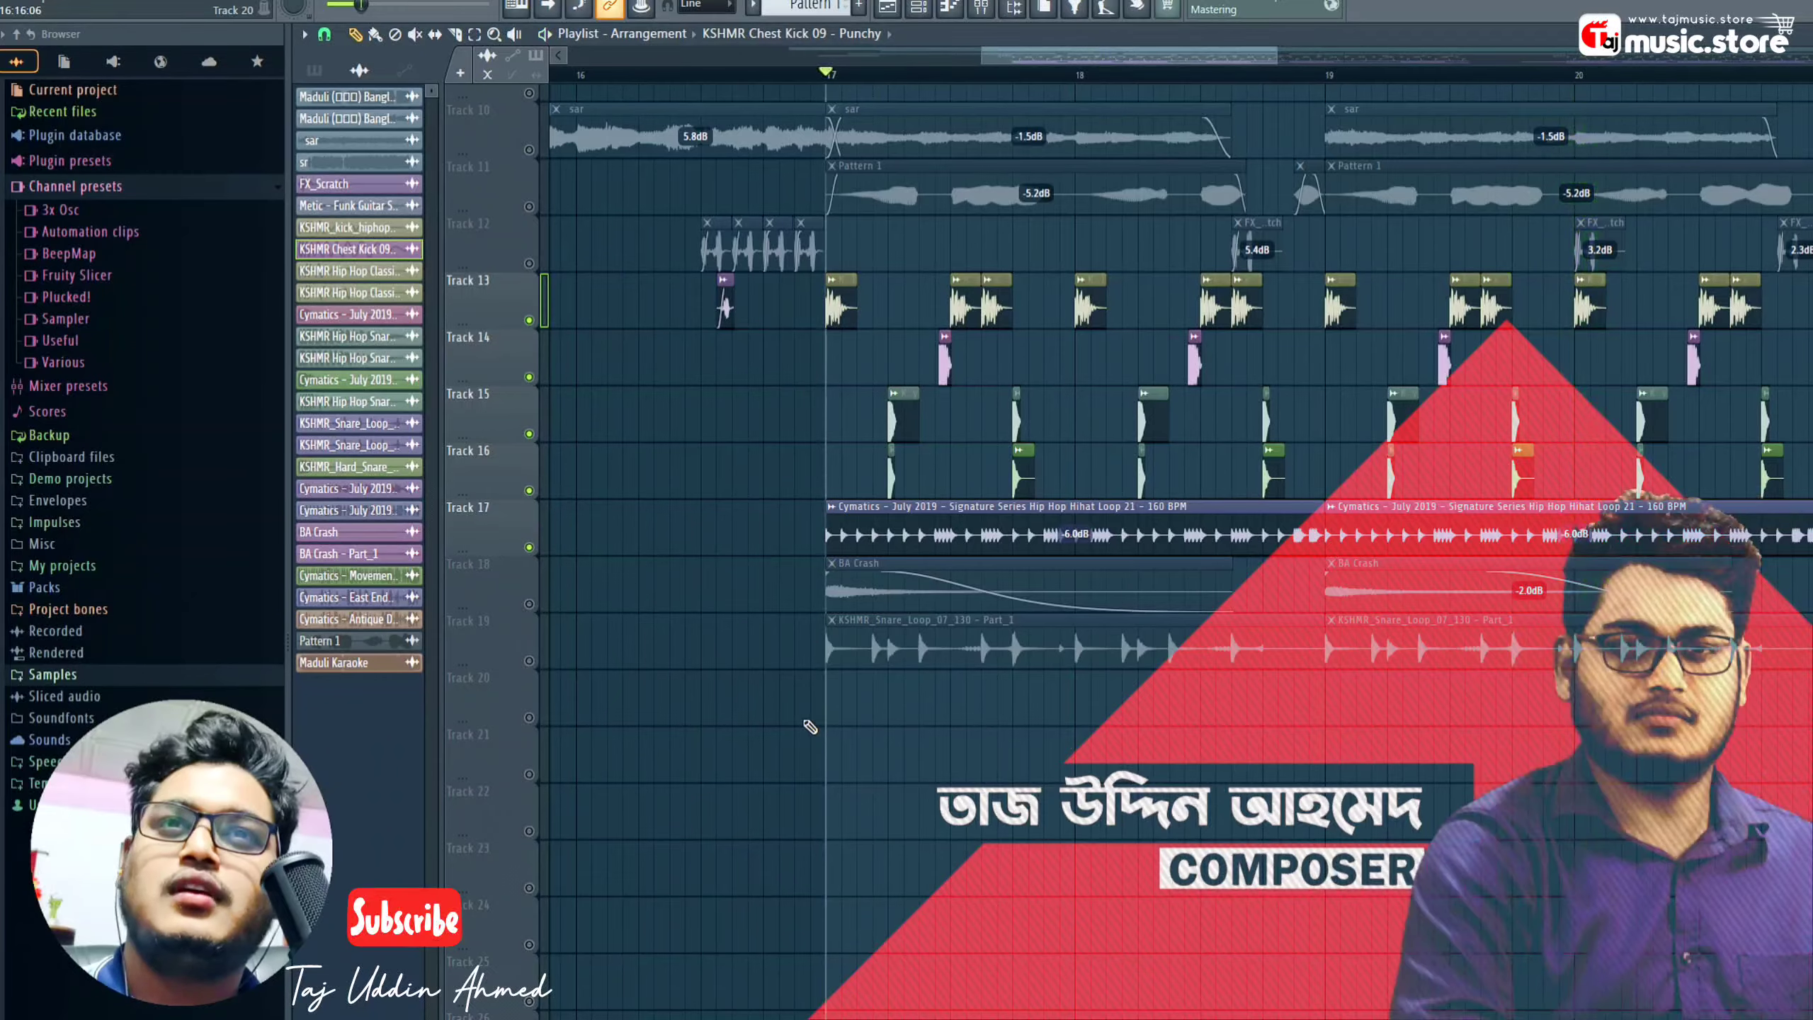
# - Solo Track 17 and play its Cymatics Hip Hop Hihat Loop 21 - 160 BPM clips from bar 17
pyautogui.keyDown('ctrl'); pyautogui.click(529, 547); pyautogui.keyUp('ctrl')
pyautogui.press('space')
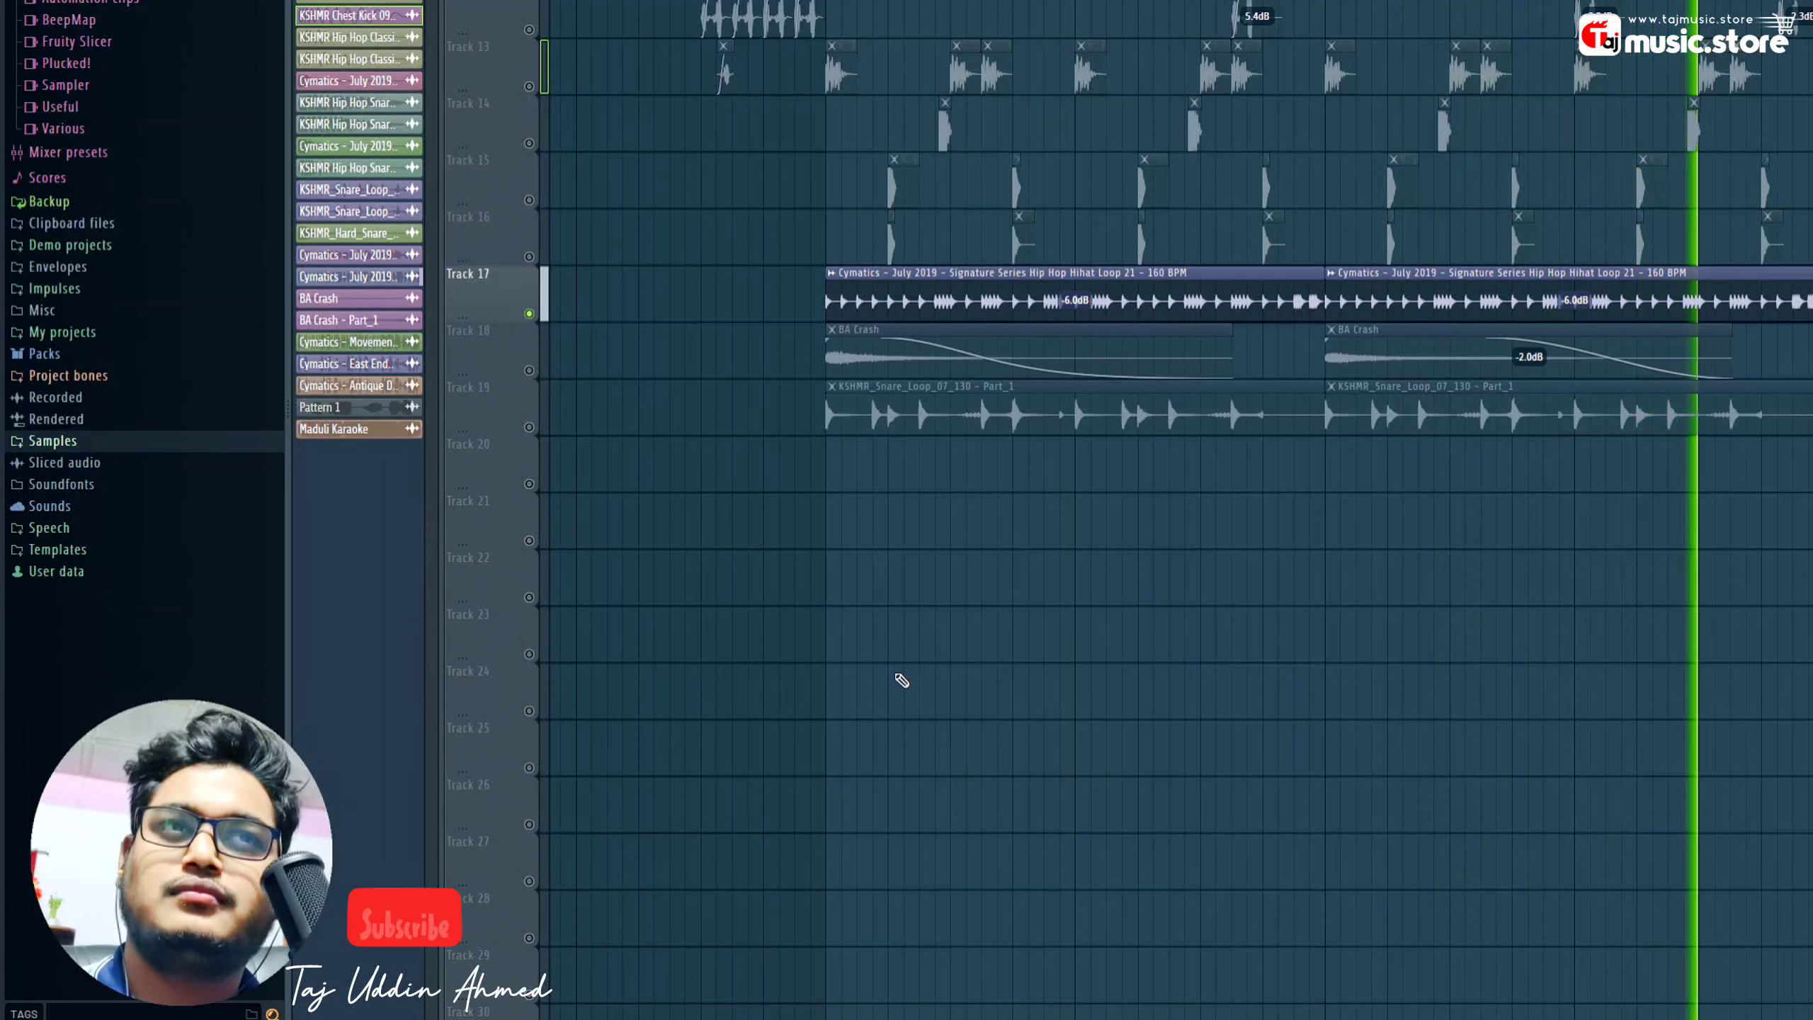
pyautogui.press('space')
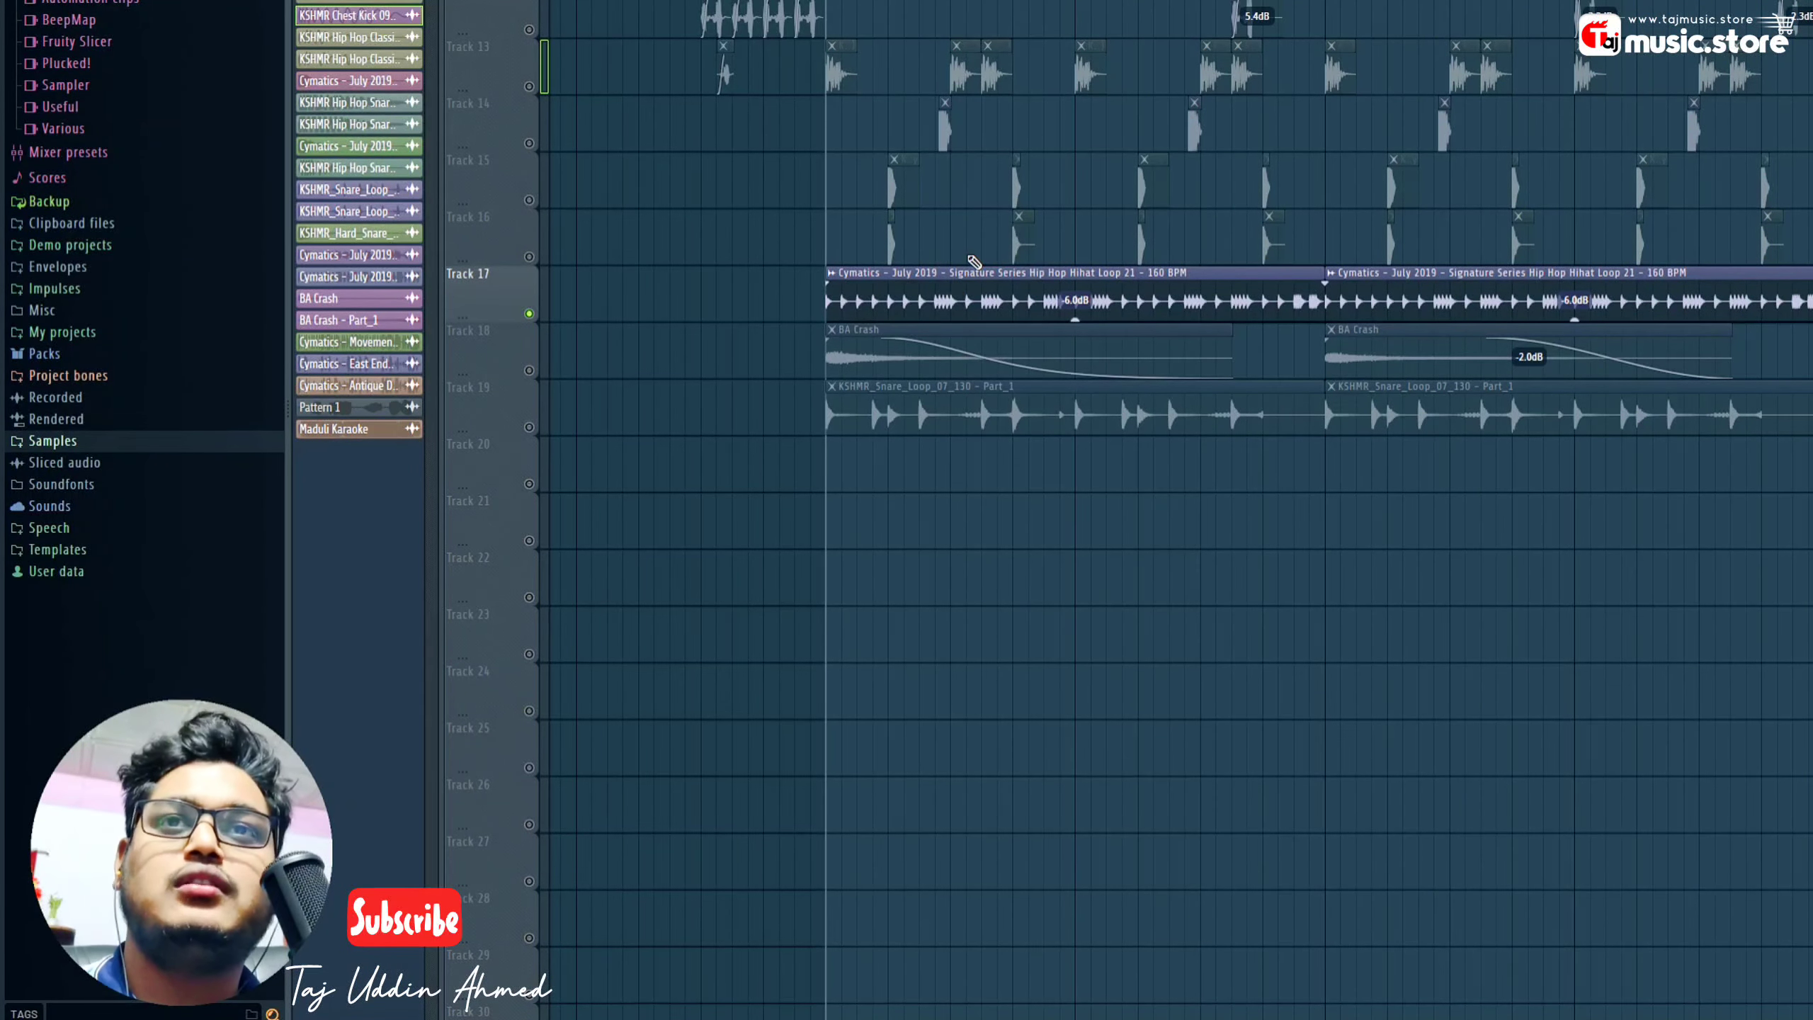
# - Play the soloed hi-hat loop with the mixer open to watch its channel levels, and close the mixer
pyautogui.press('F9')
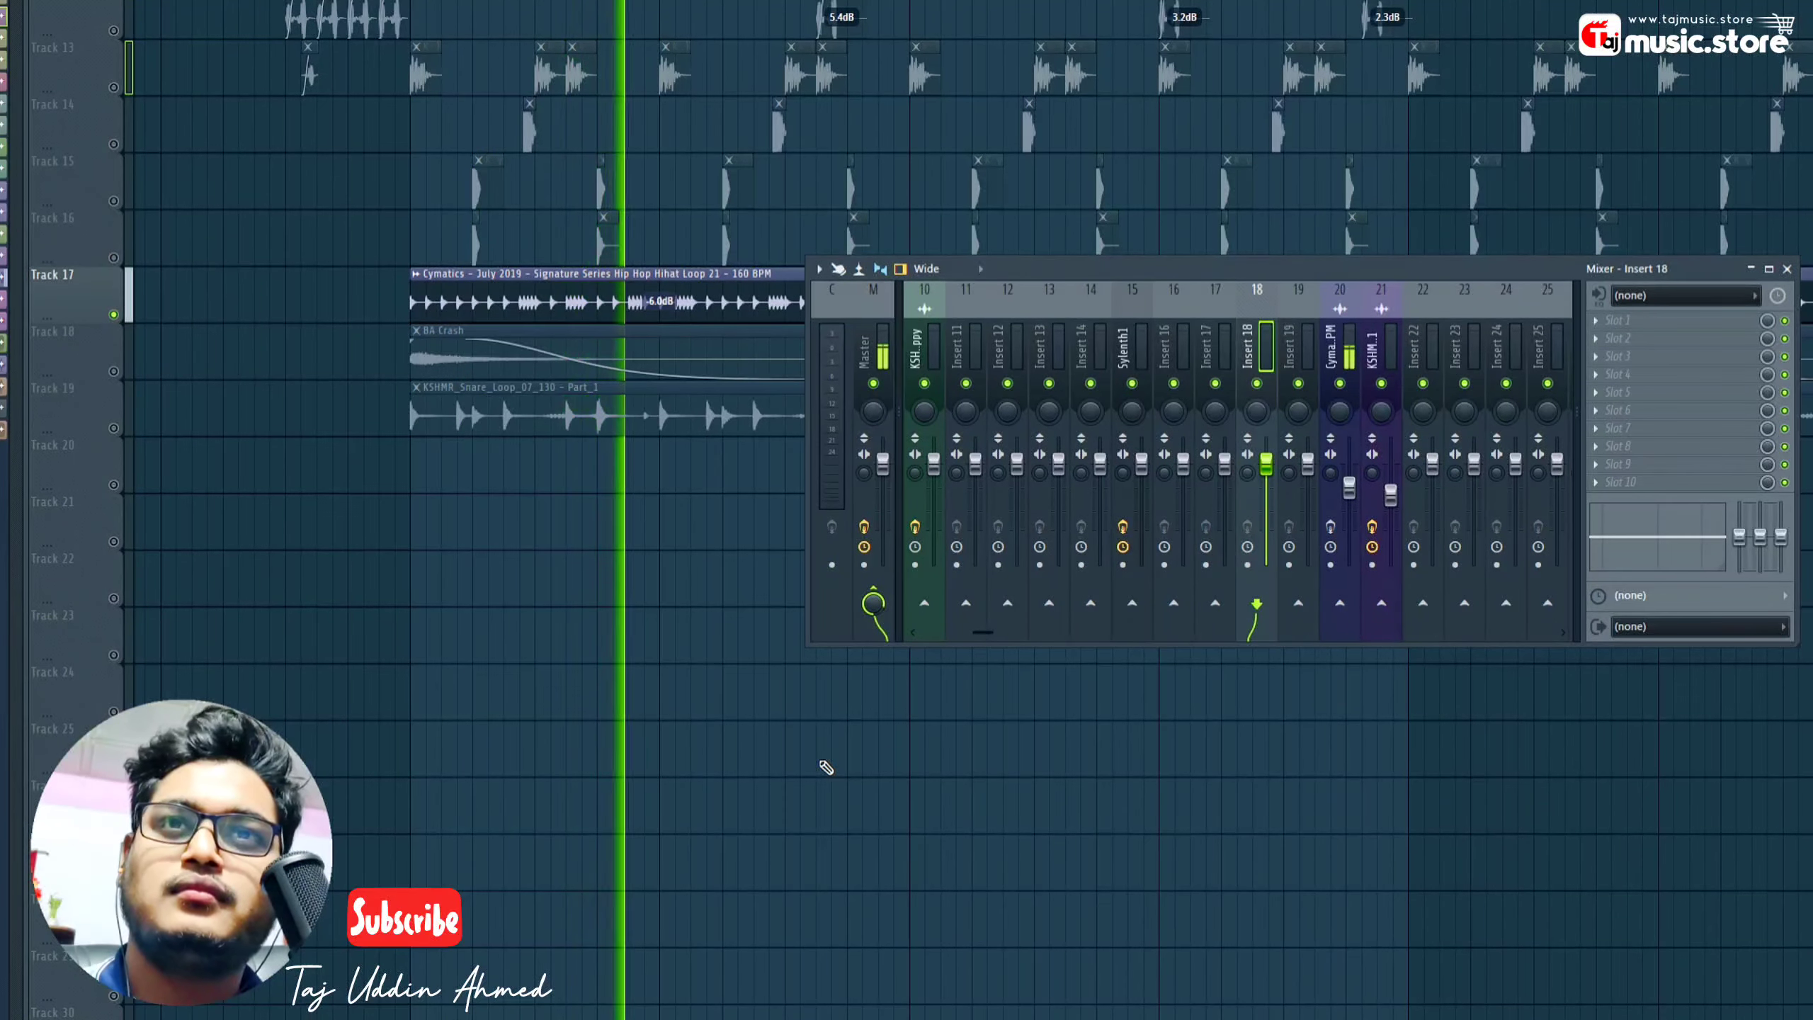
pyautogui.press('space')
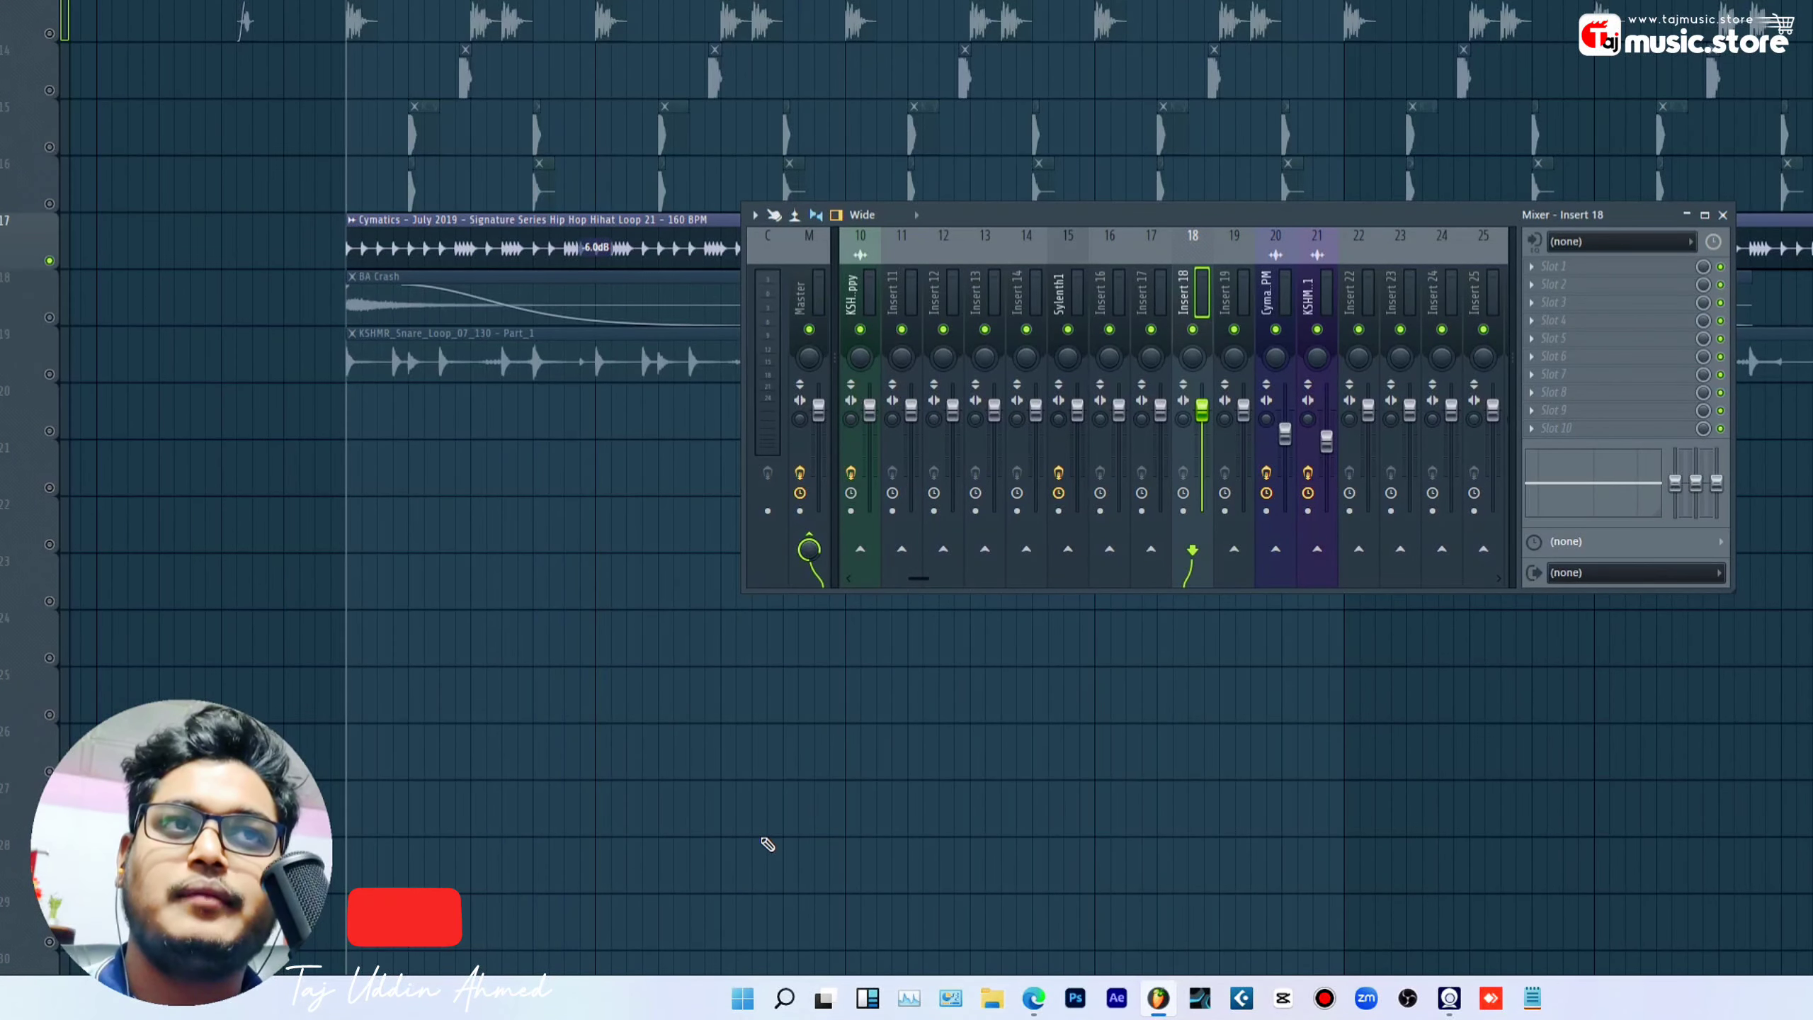
pyautogui.press('space')
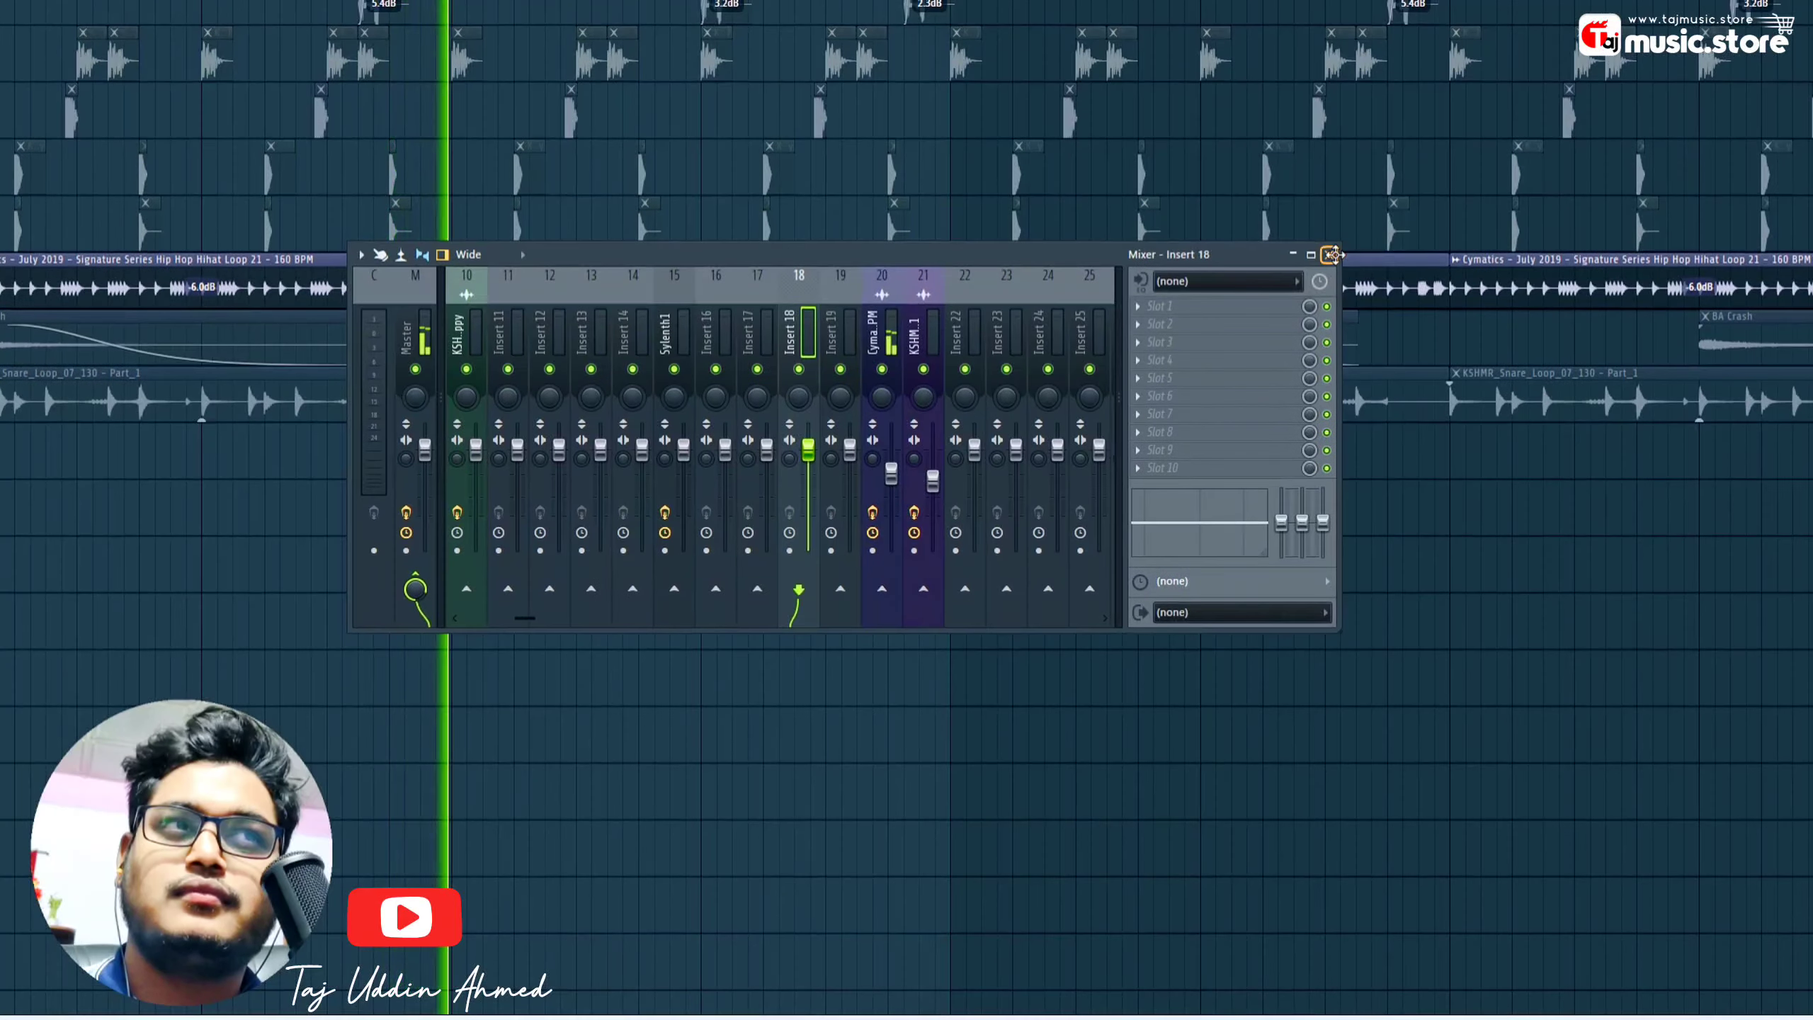
pyautogui.press('F9')
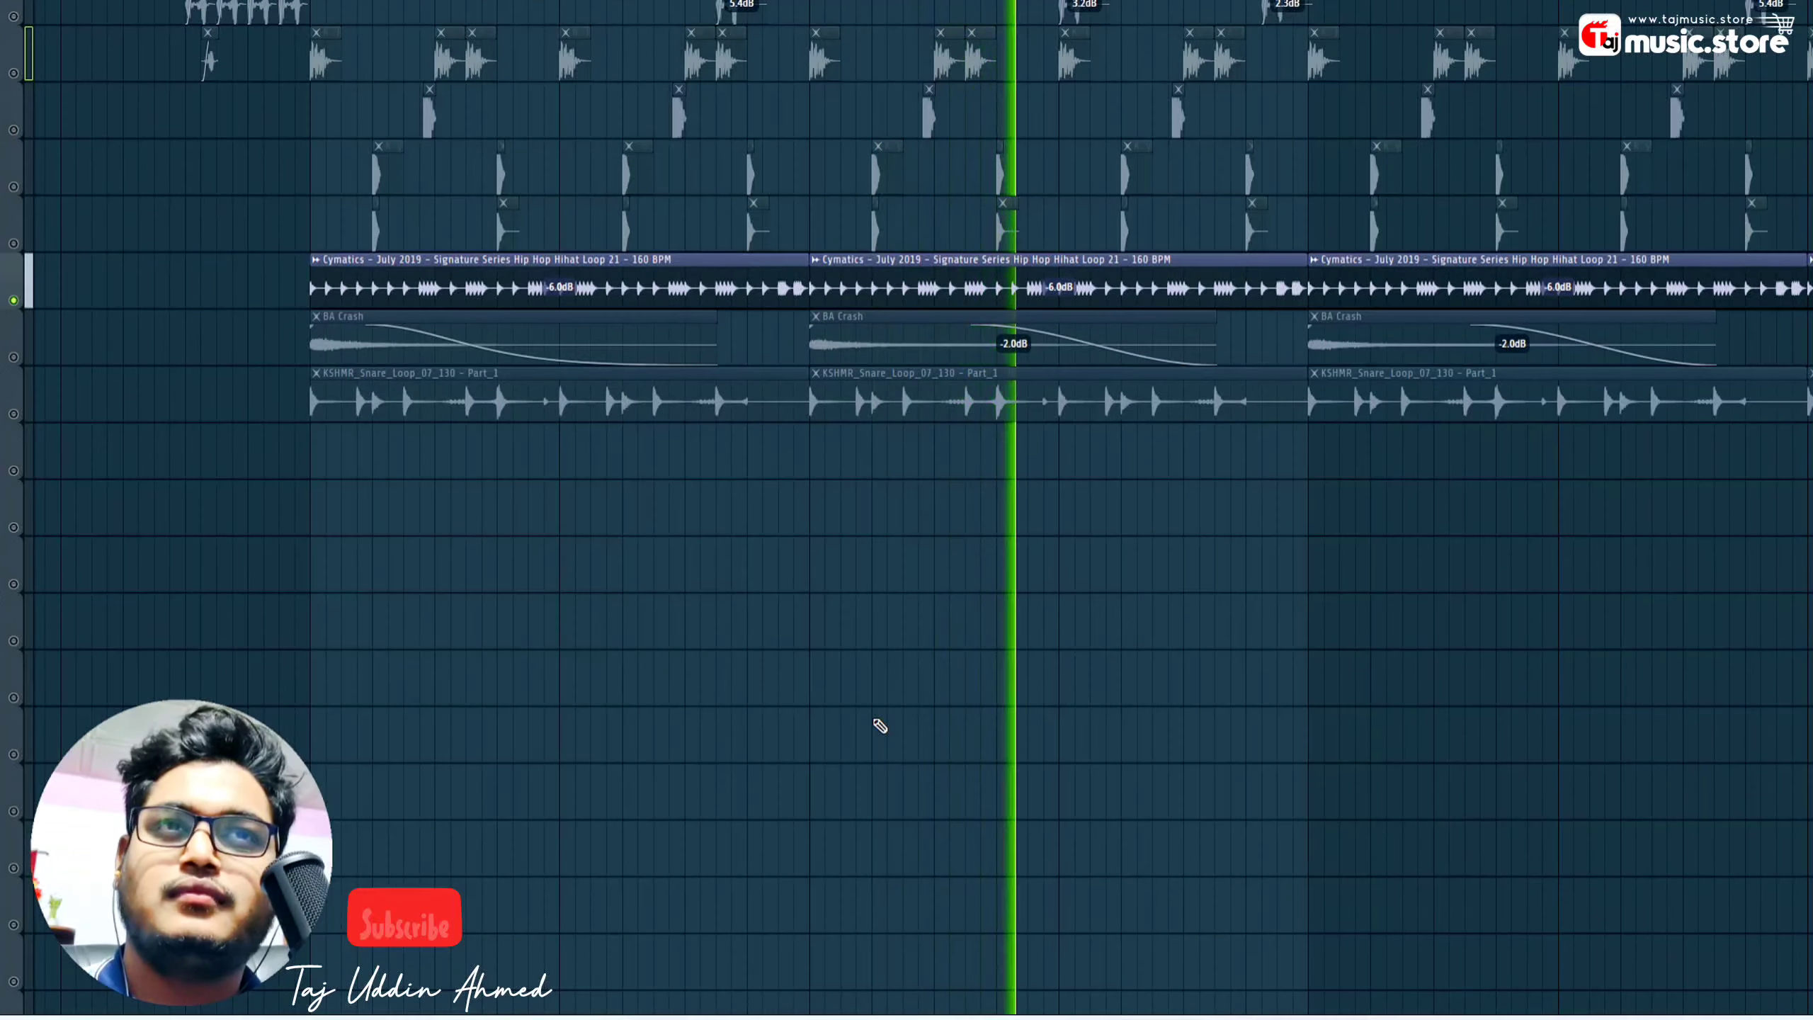
pyautogui.press('space')
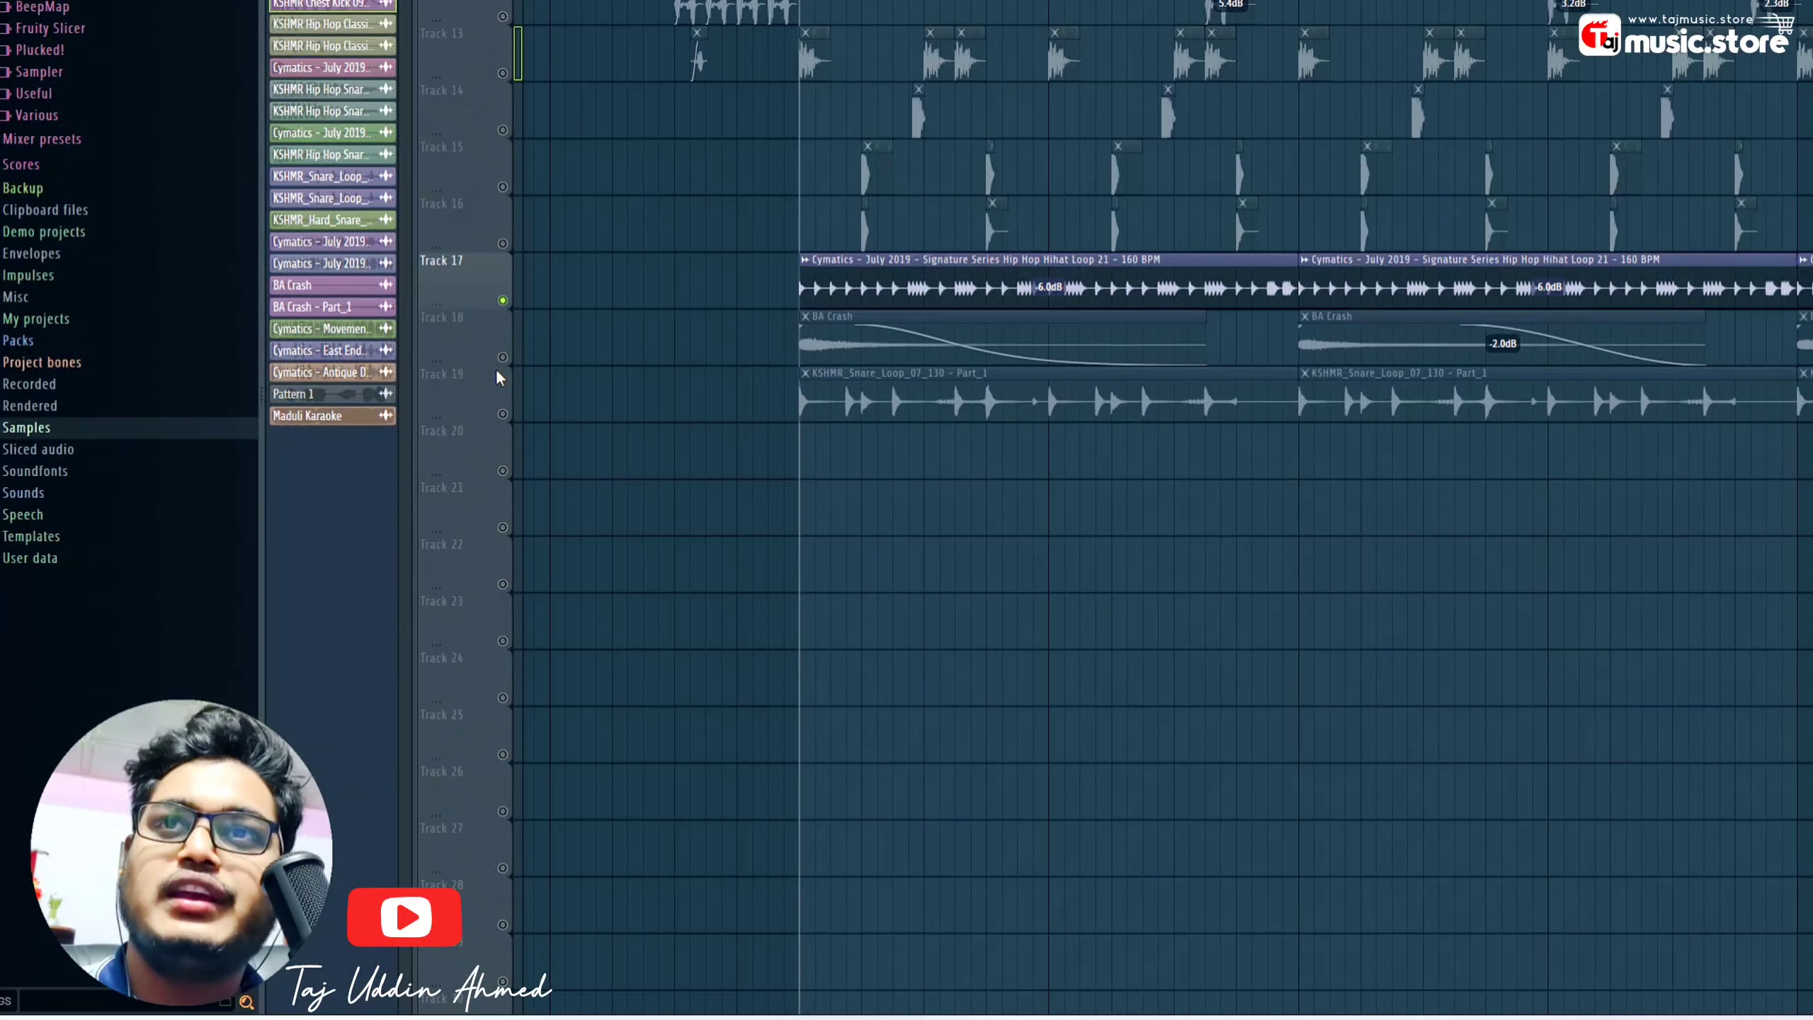
# - Unmute the BA Crash clips on Track 18 and play them with the Track 17 hi-hat loop from bar 17
pyautogui.click(15, 356)
pyautogui.press('space')
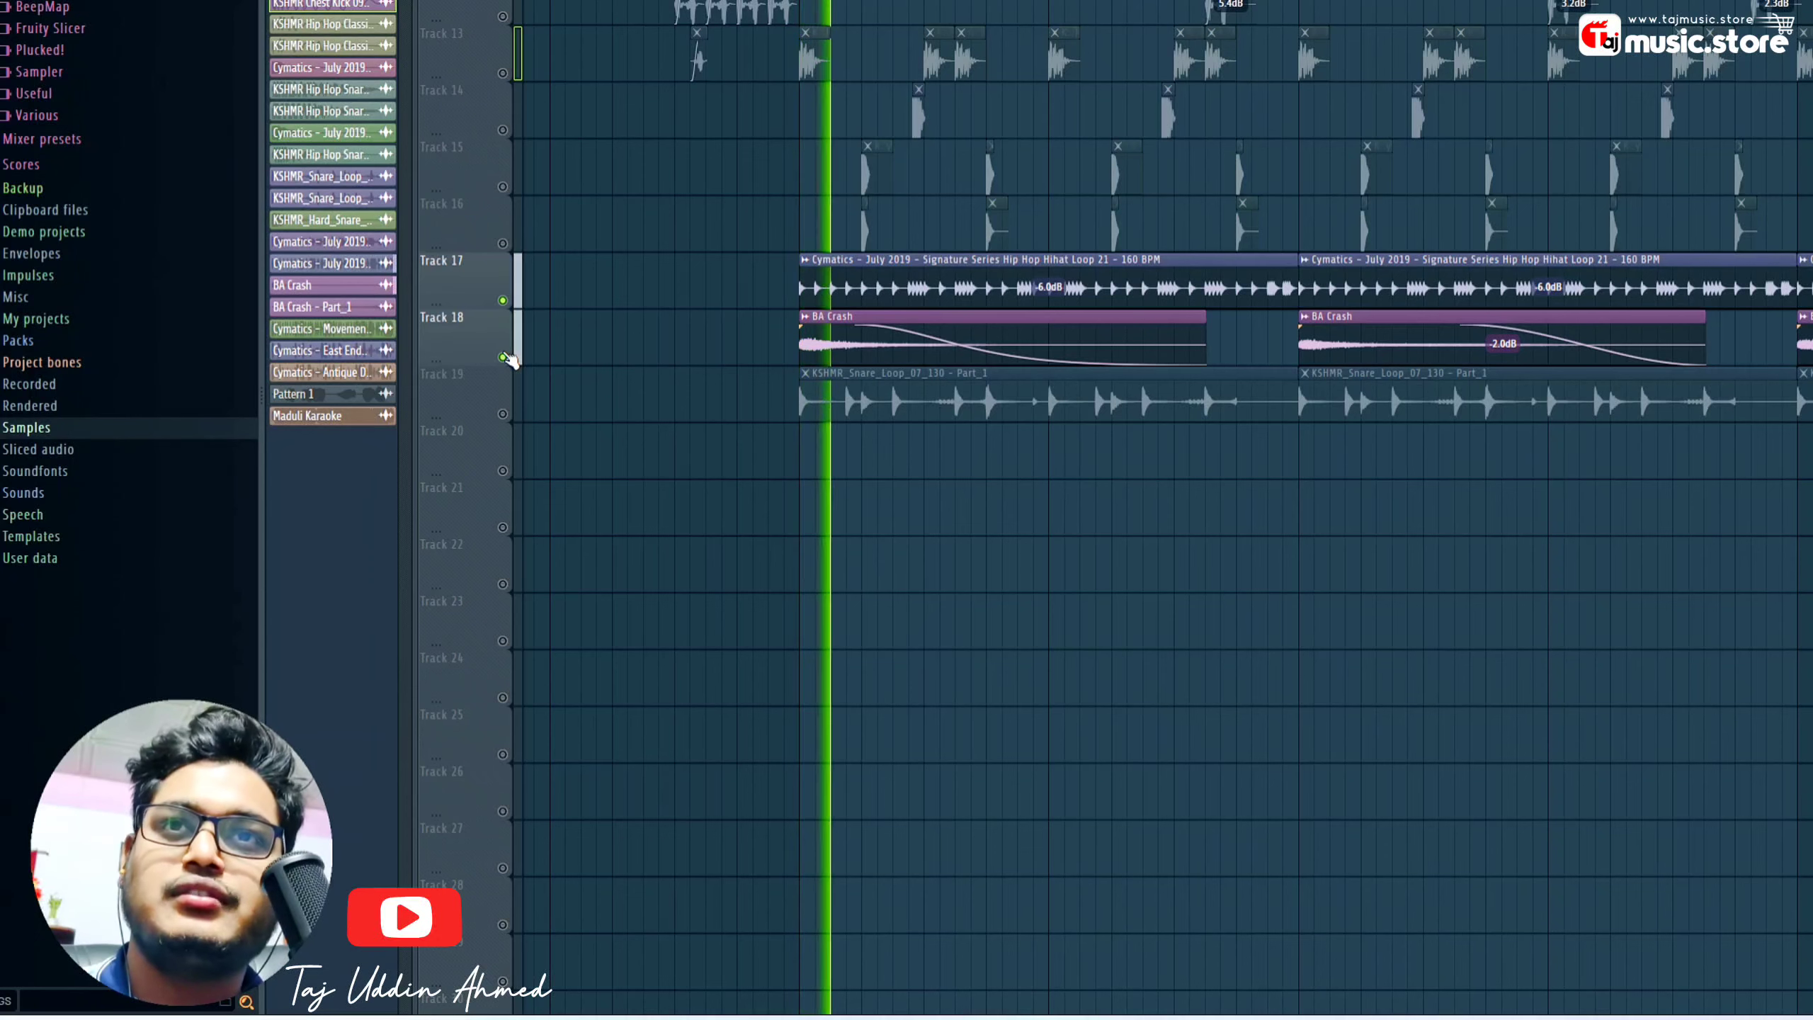
pyautogui.press('space')
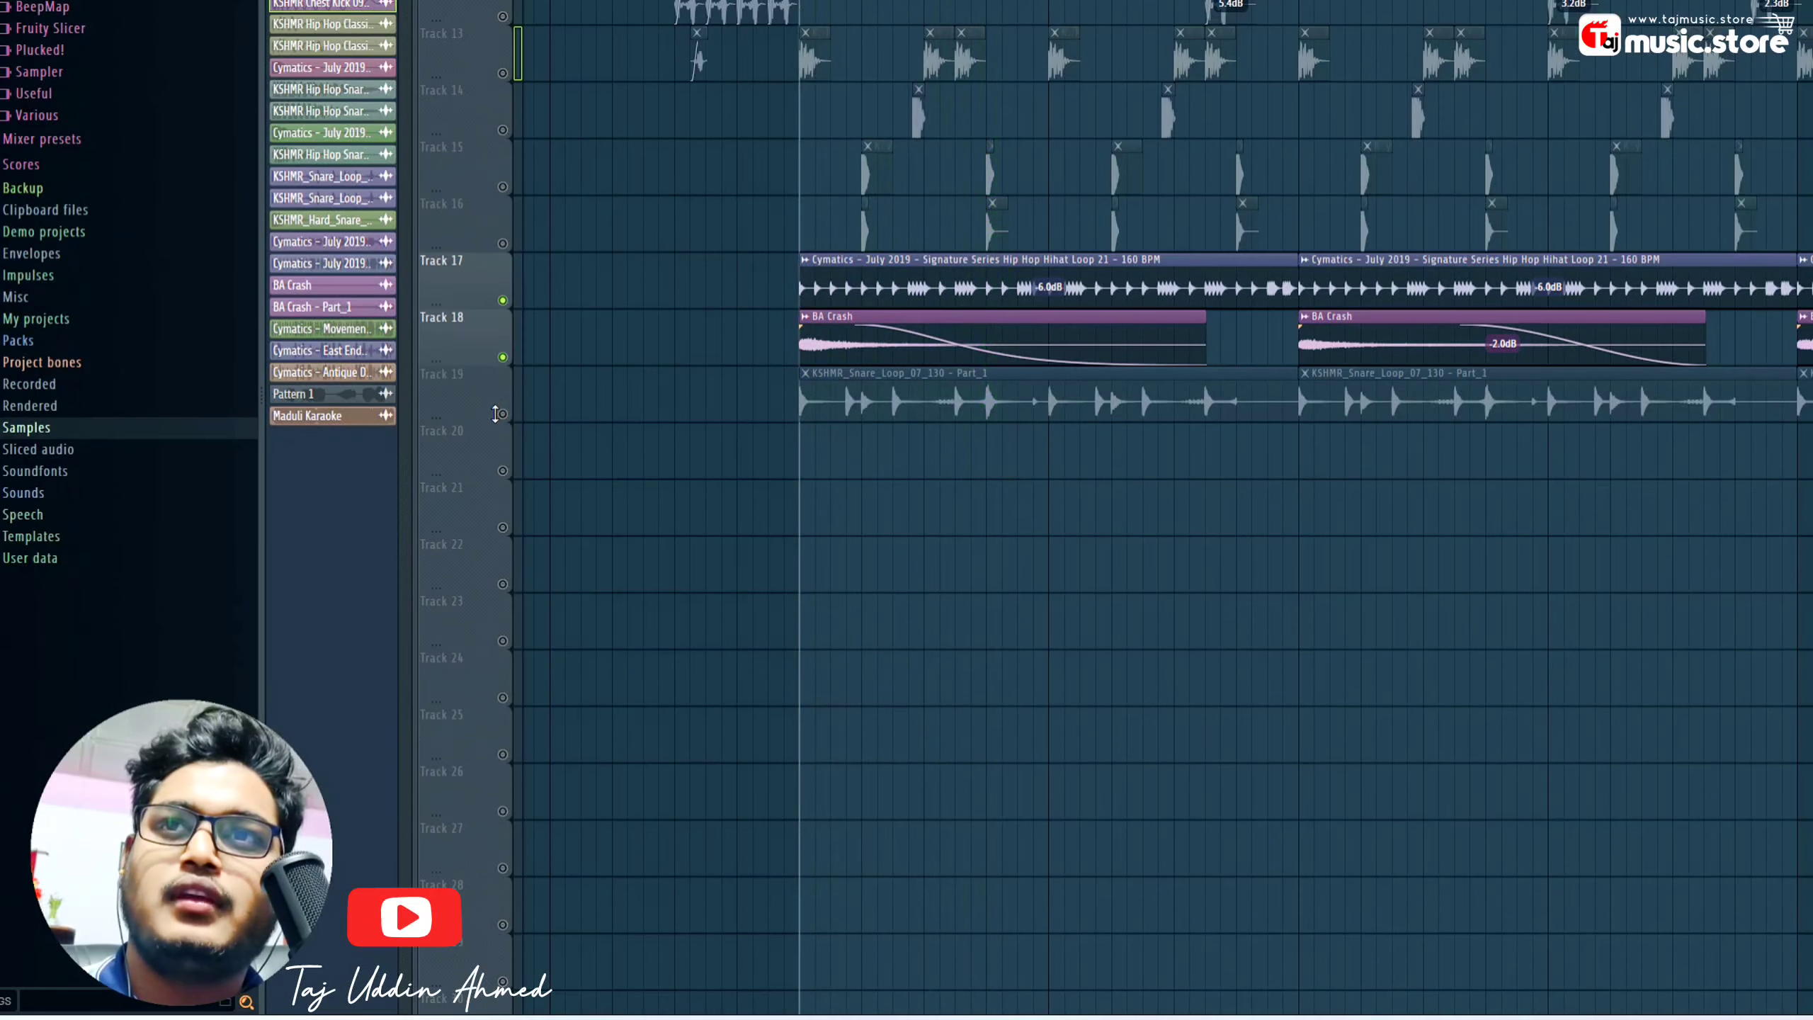
# - Solo Track 19 and play its KSHMR_Snare_Loop_07_130 - Part_1 clips from bar 17
pyautogui.click(503, 415)
pyautogui.rightClick(503, 415)
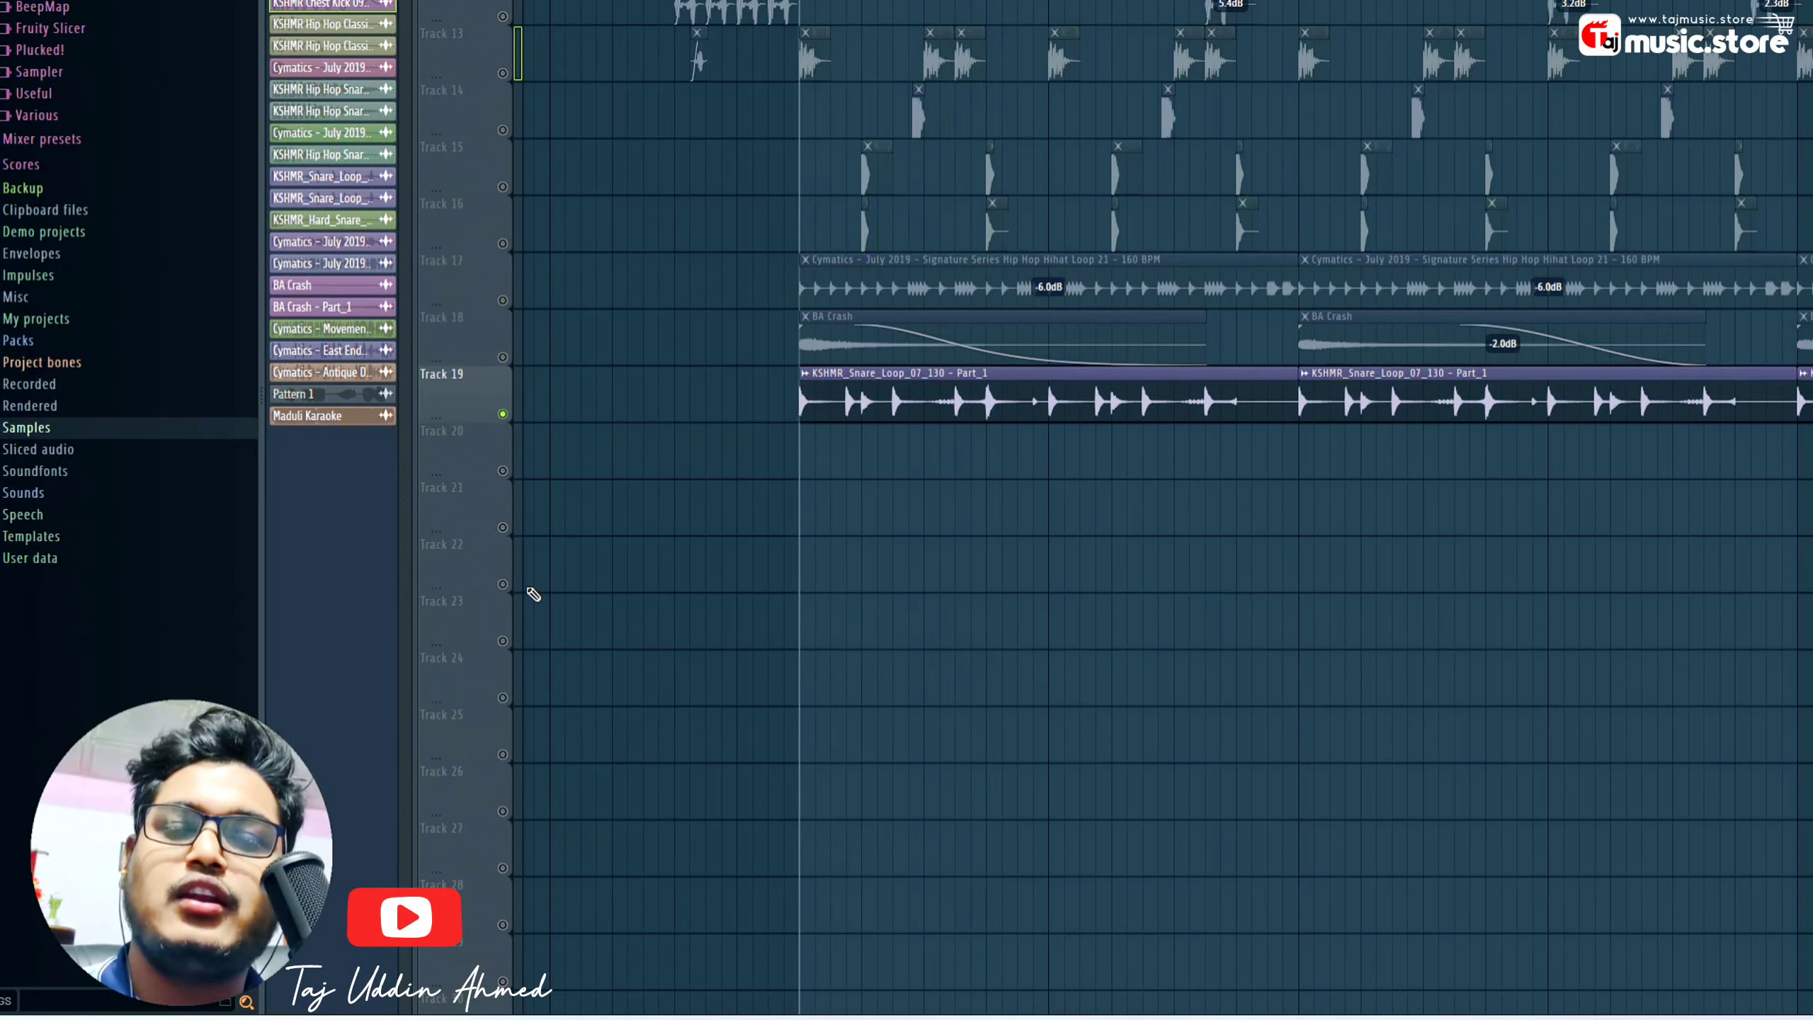
pyautogui.press('space')
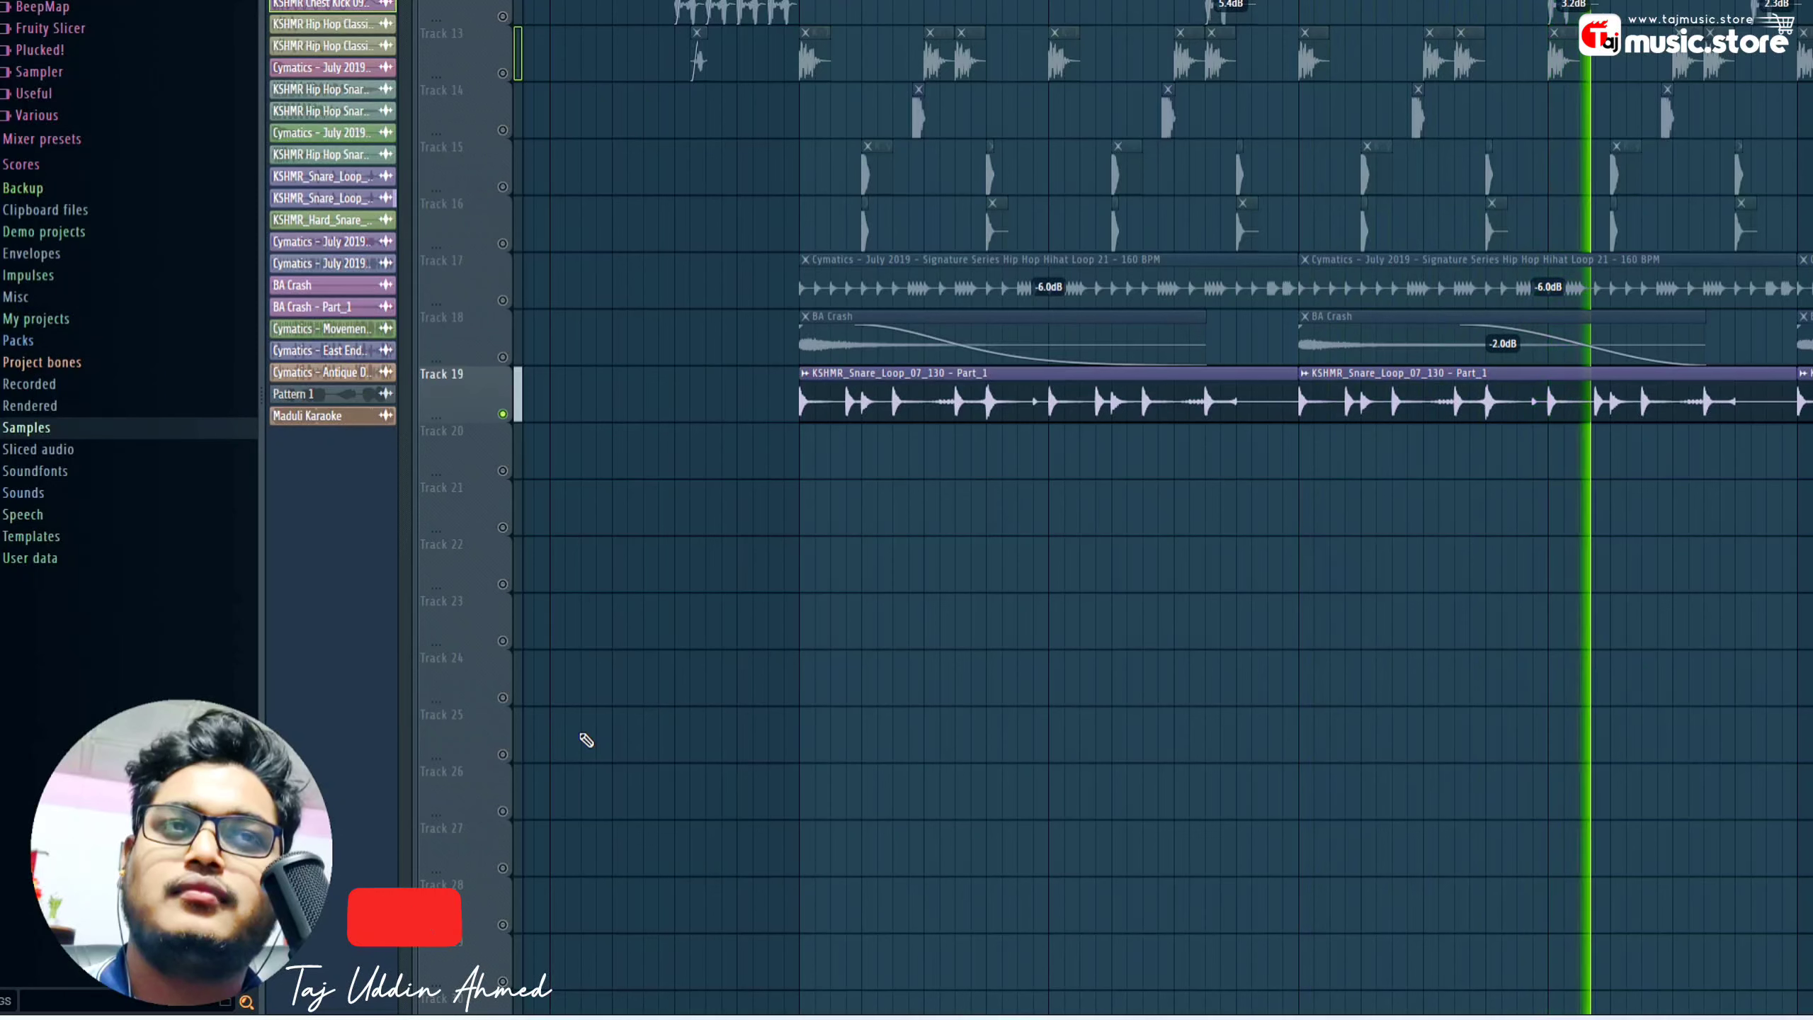
pyautogui.press('space')
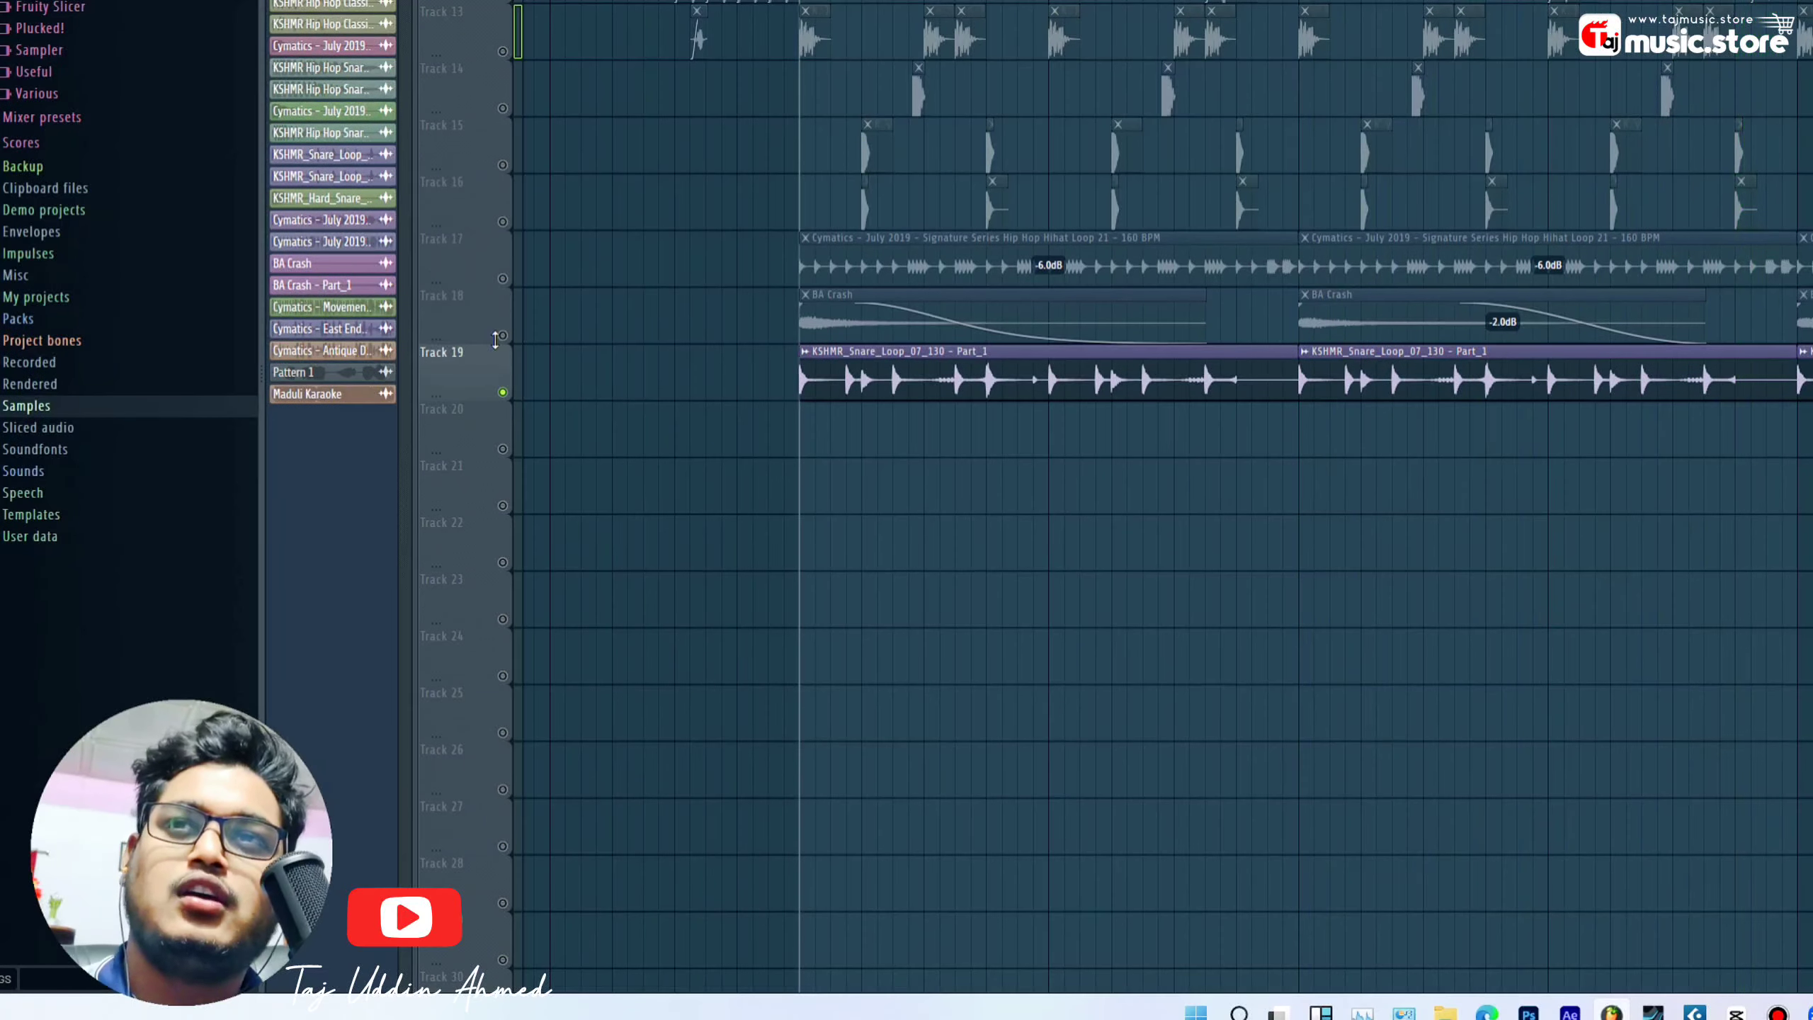
# - Unmute Tracks 12 to 18 one after another so they join Track 19 during playback from bar 17
pyautogui.click(504, 335)
pyautogui.click(504, 278)
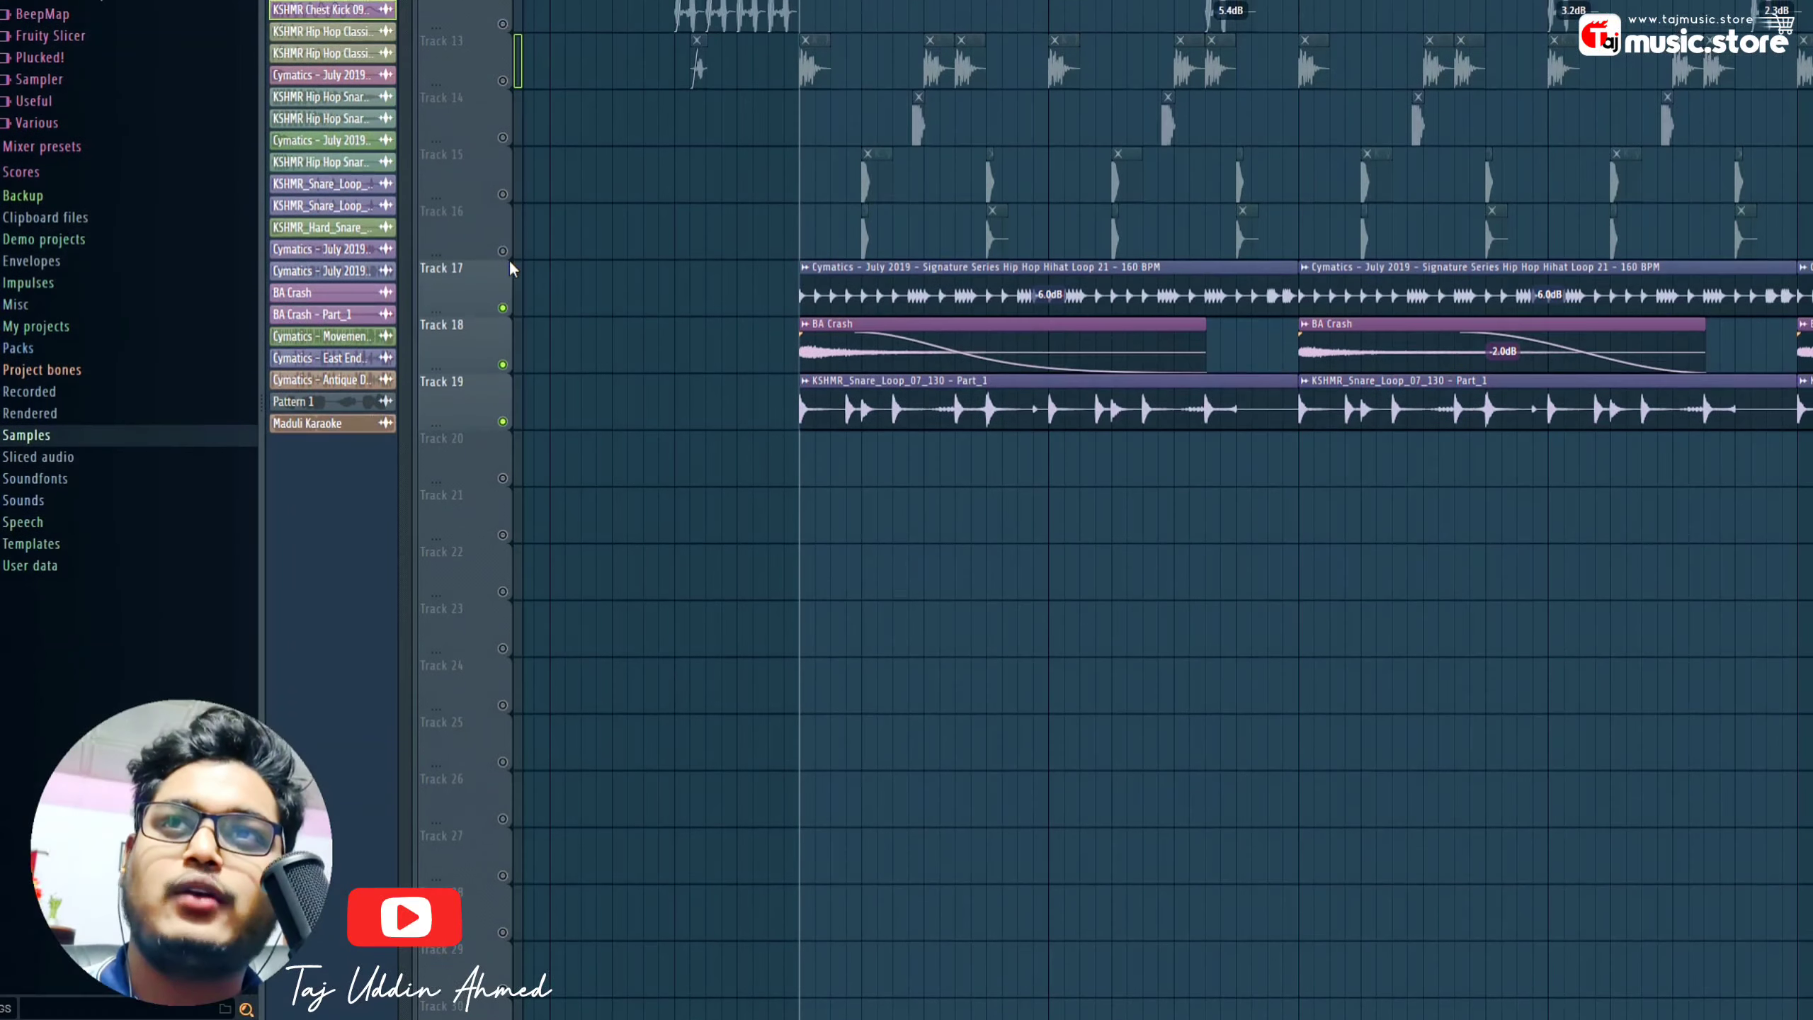
pyautogui.click(504, 253)
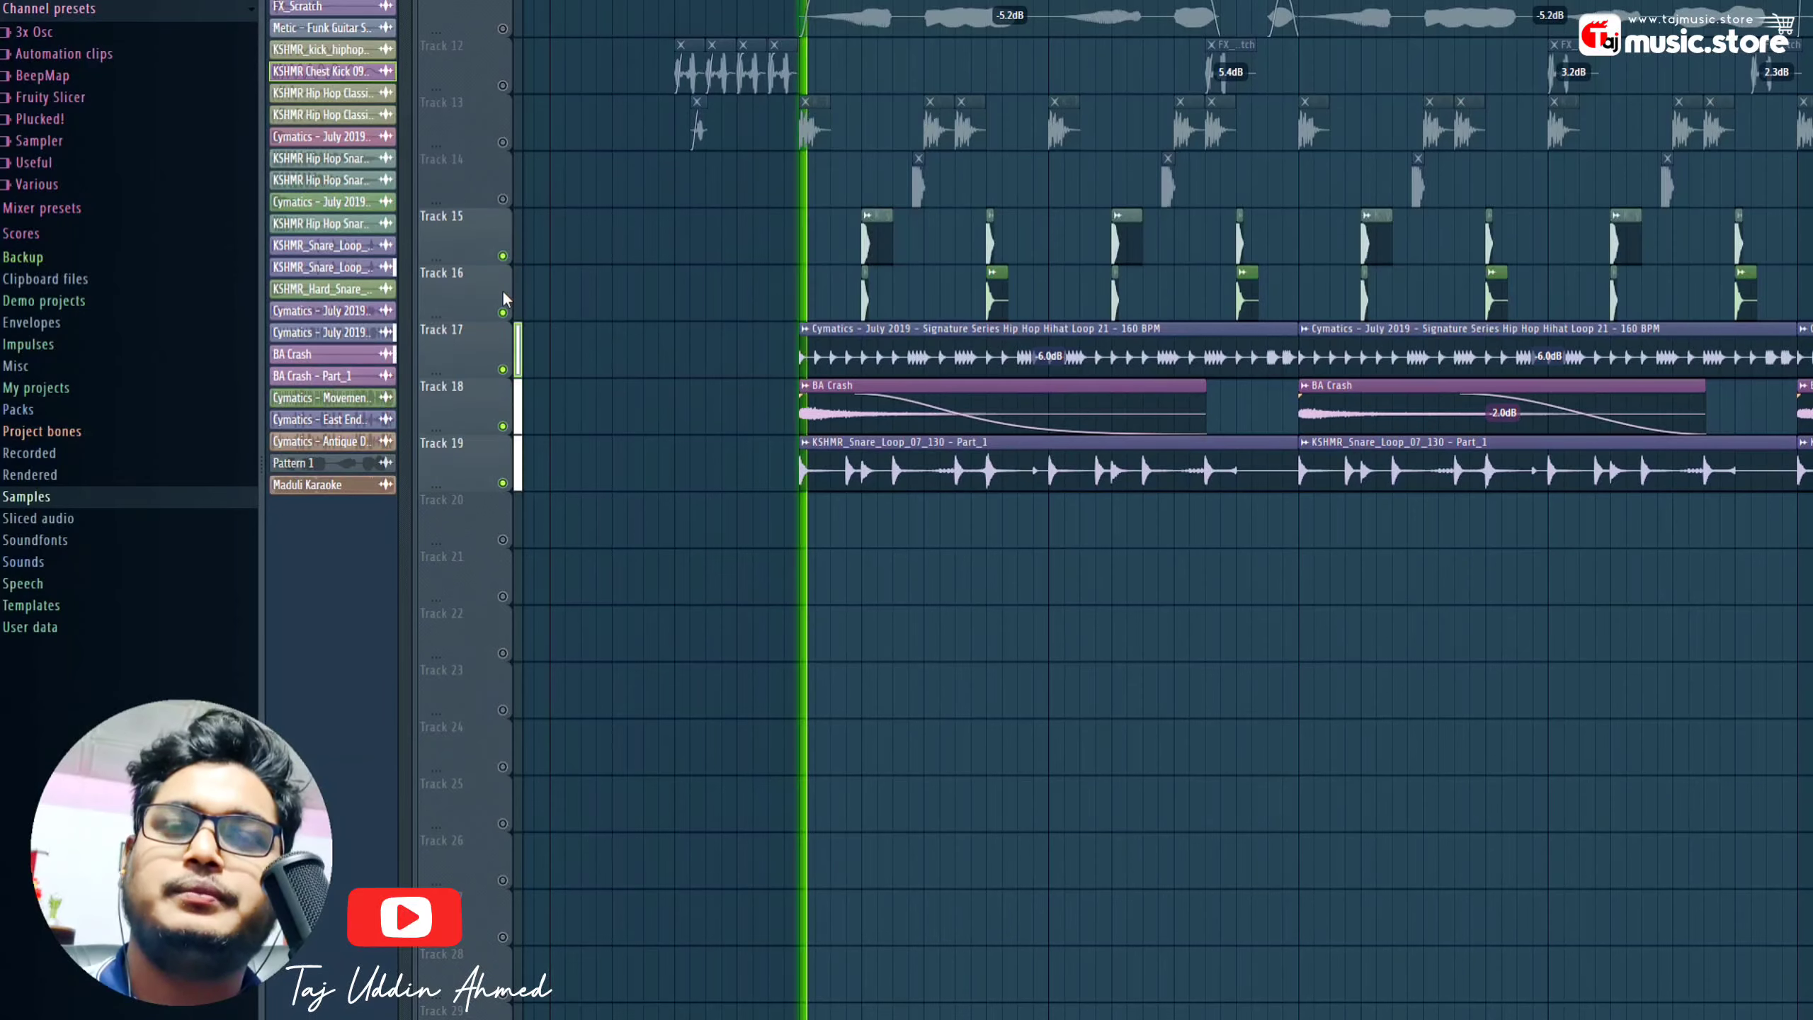
pyautogui.press('space')
pyautogui.click(503, 199)
pyautogui.click(502, 143)
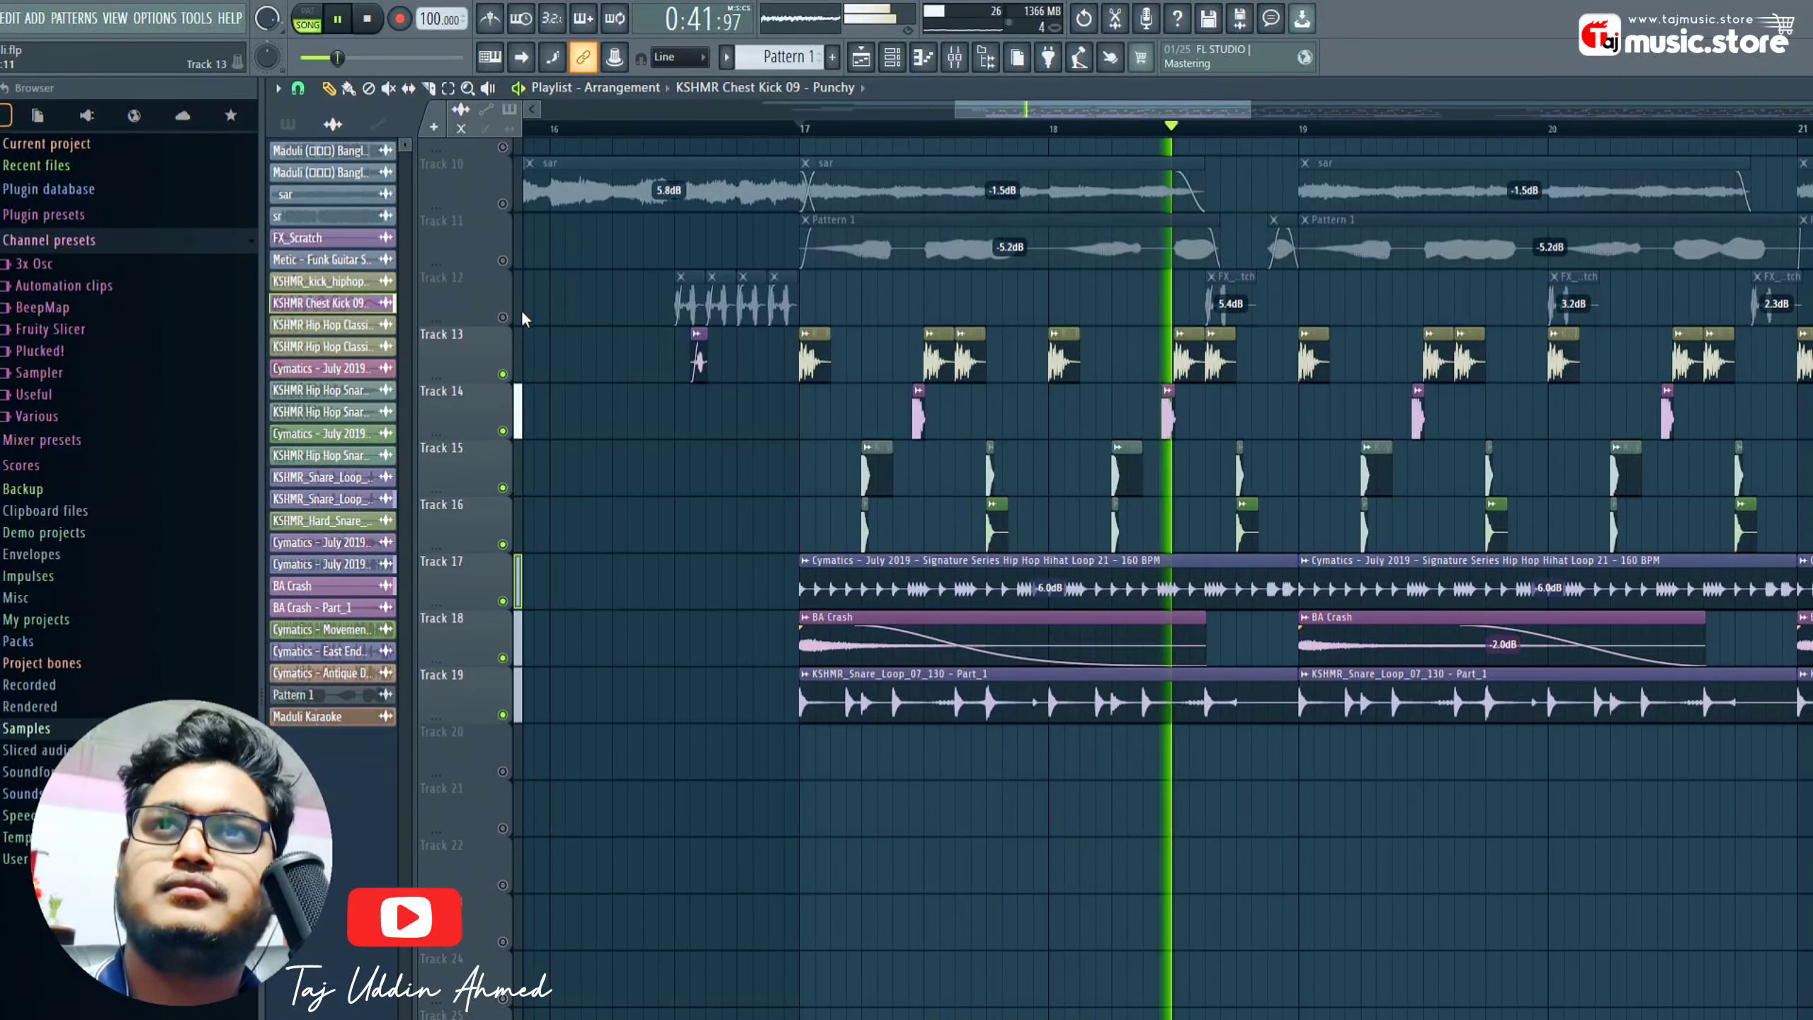
pyautogui.click(503, 198)
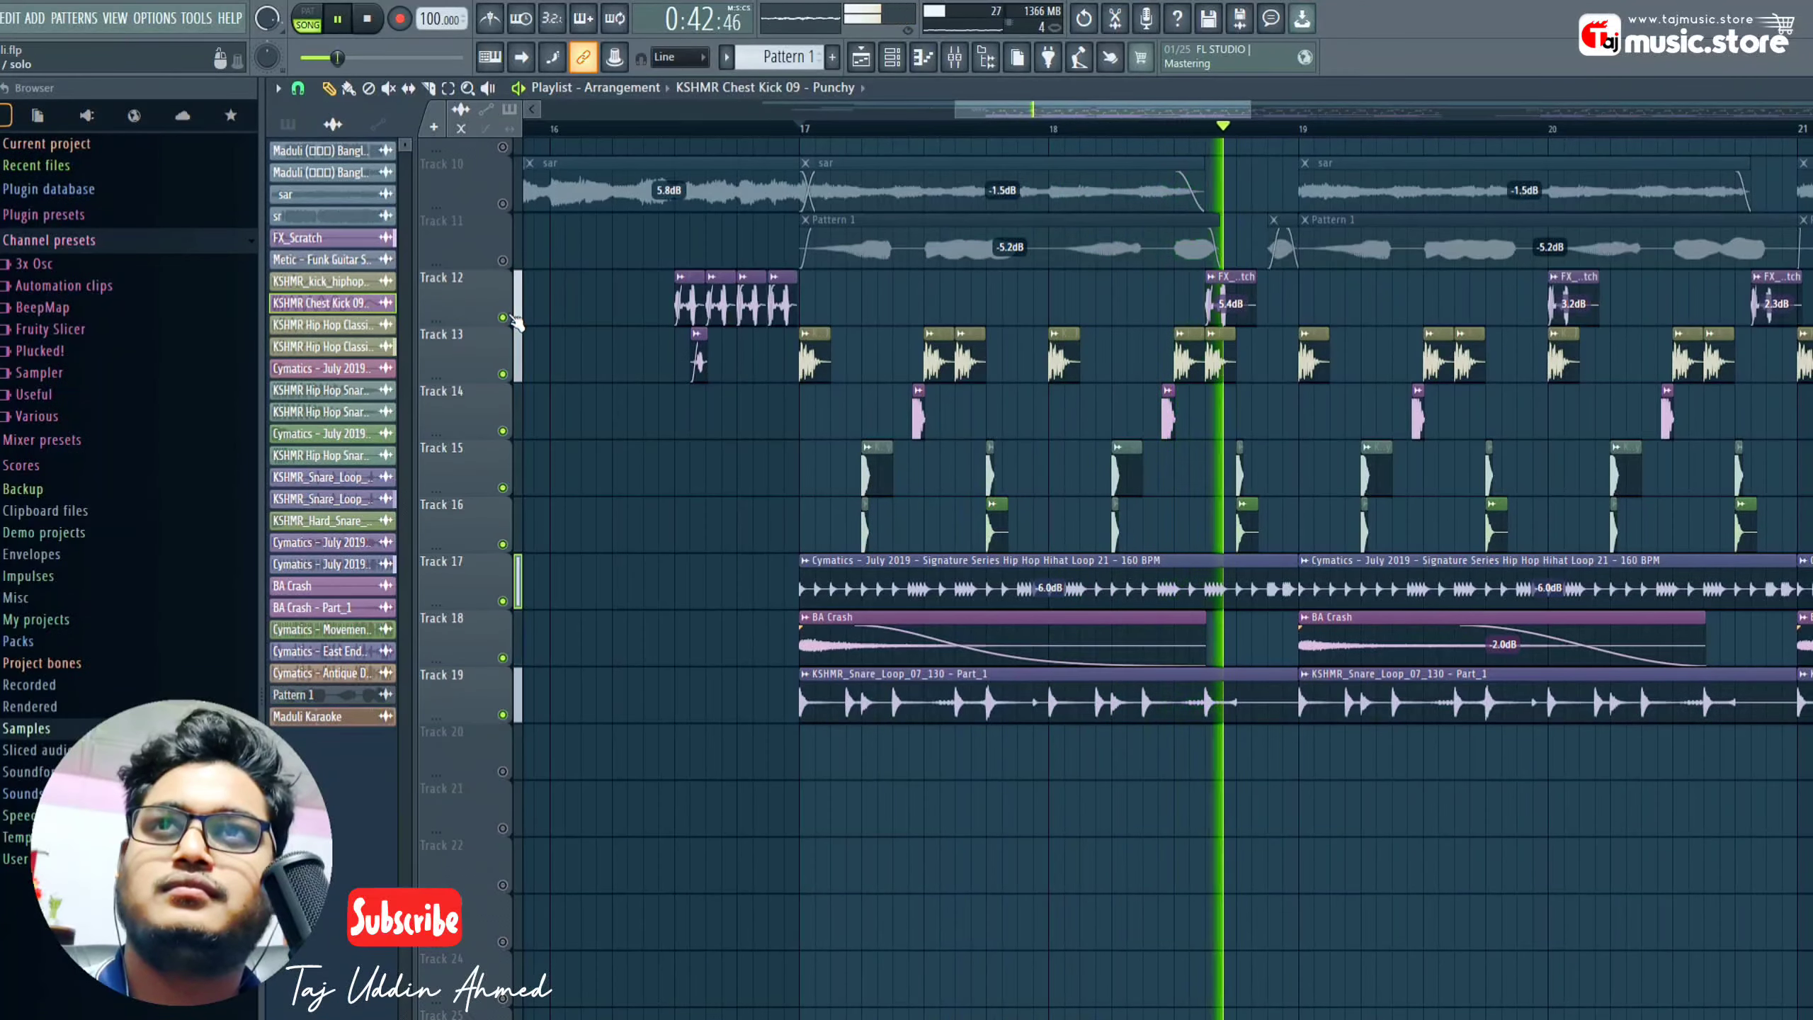
pyautogui.scroll(-1, 1002, 140)
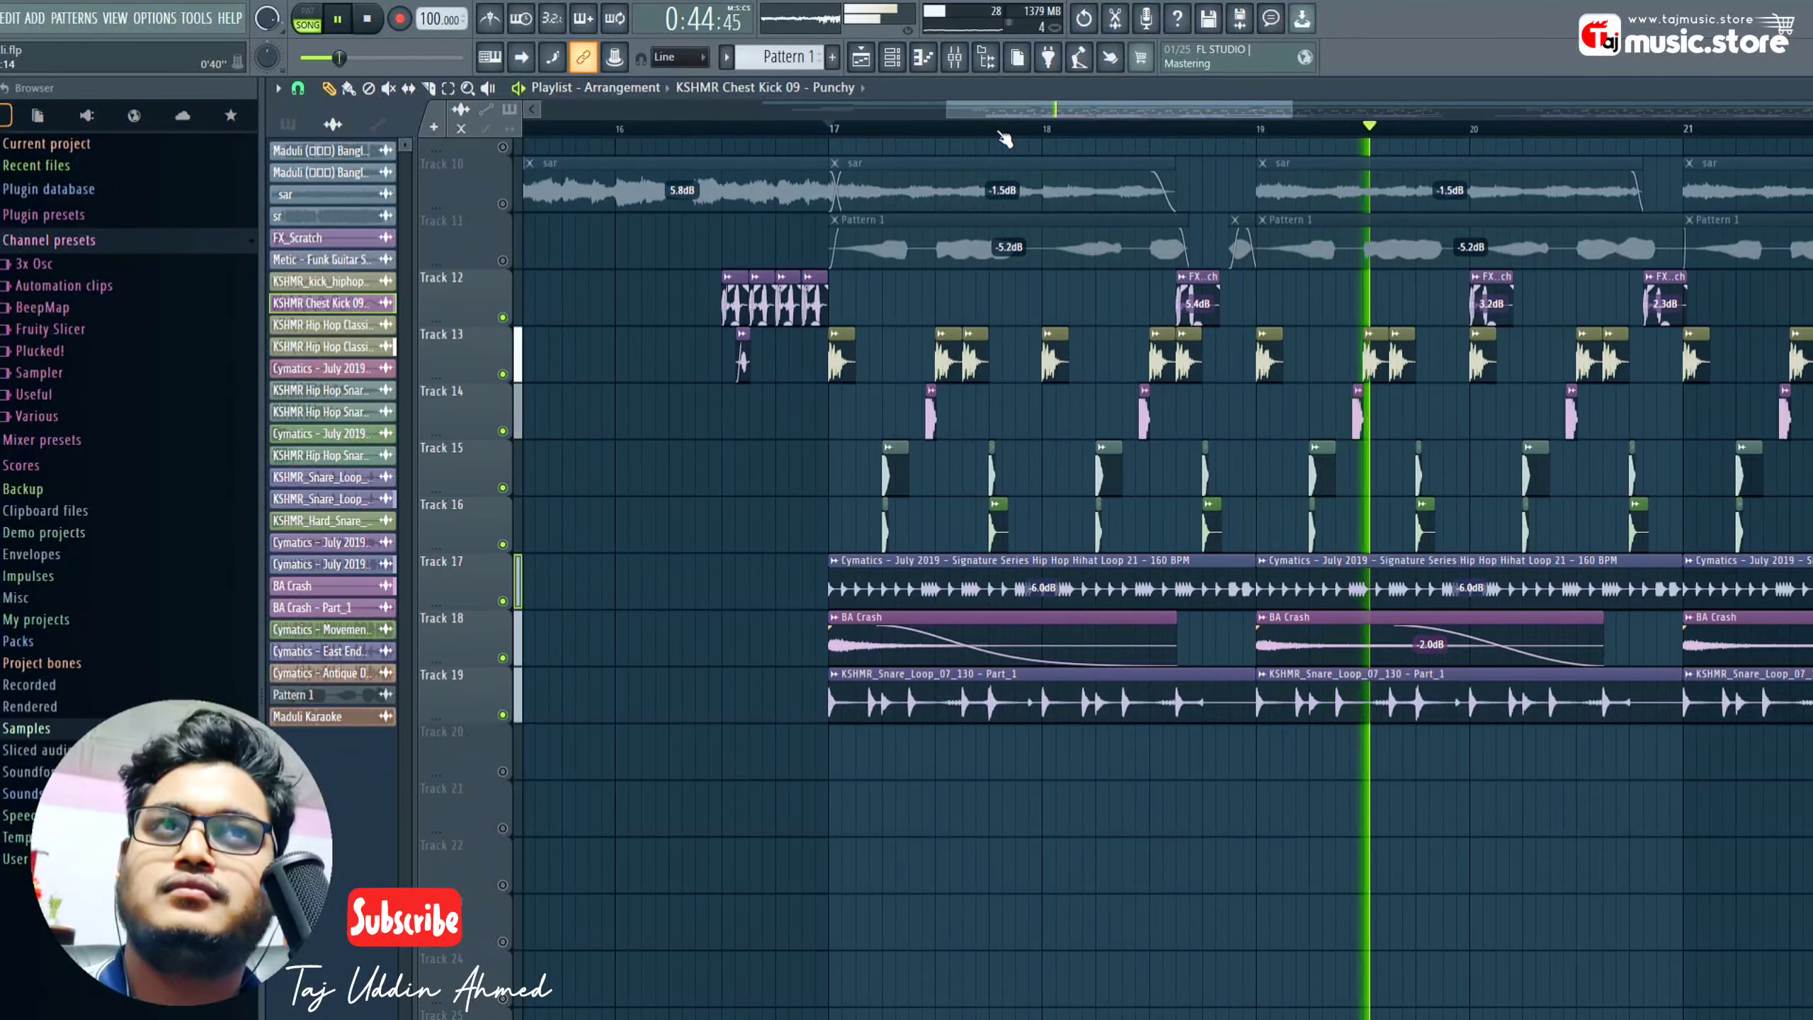
# - Play the arrangement from bar 33 through the drum break that leads into bar 37
pyautogui.moveTo(1038, 107); pyautogui.dragTo(1055, 102)
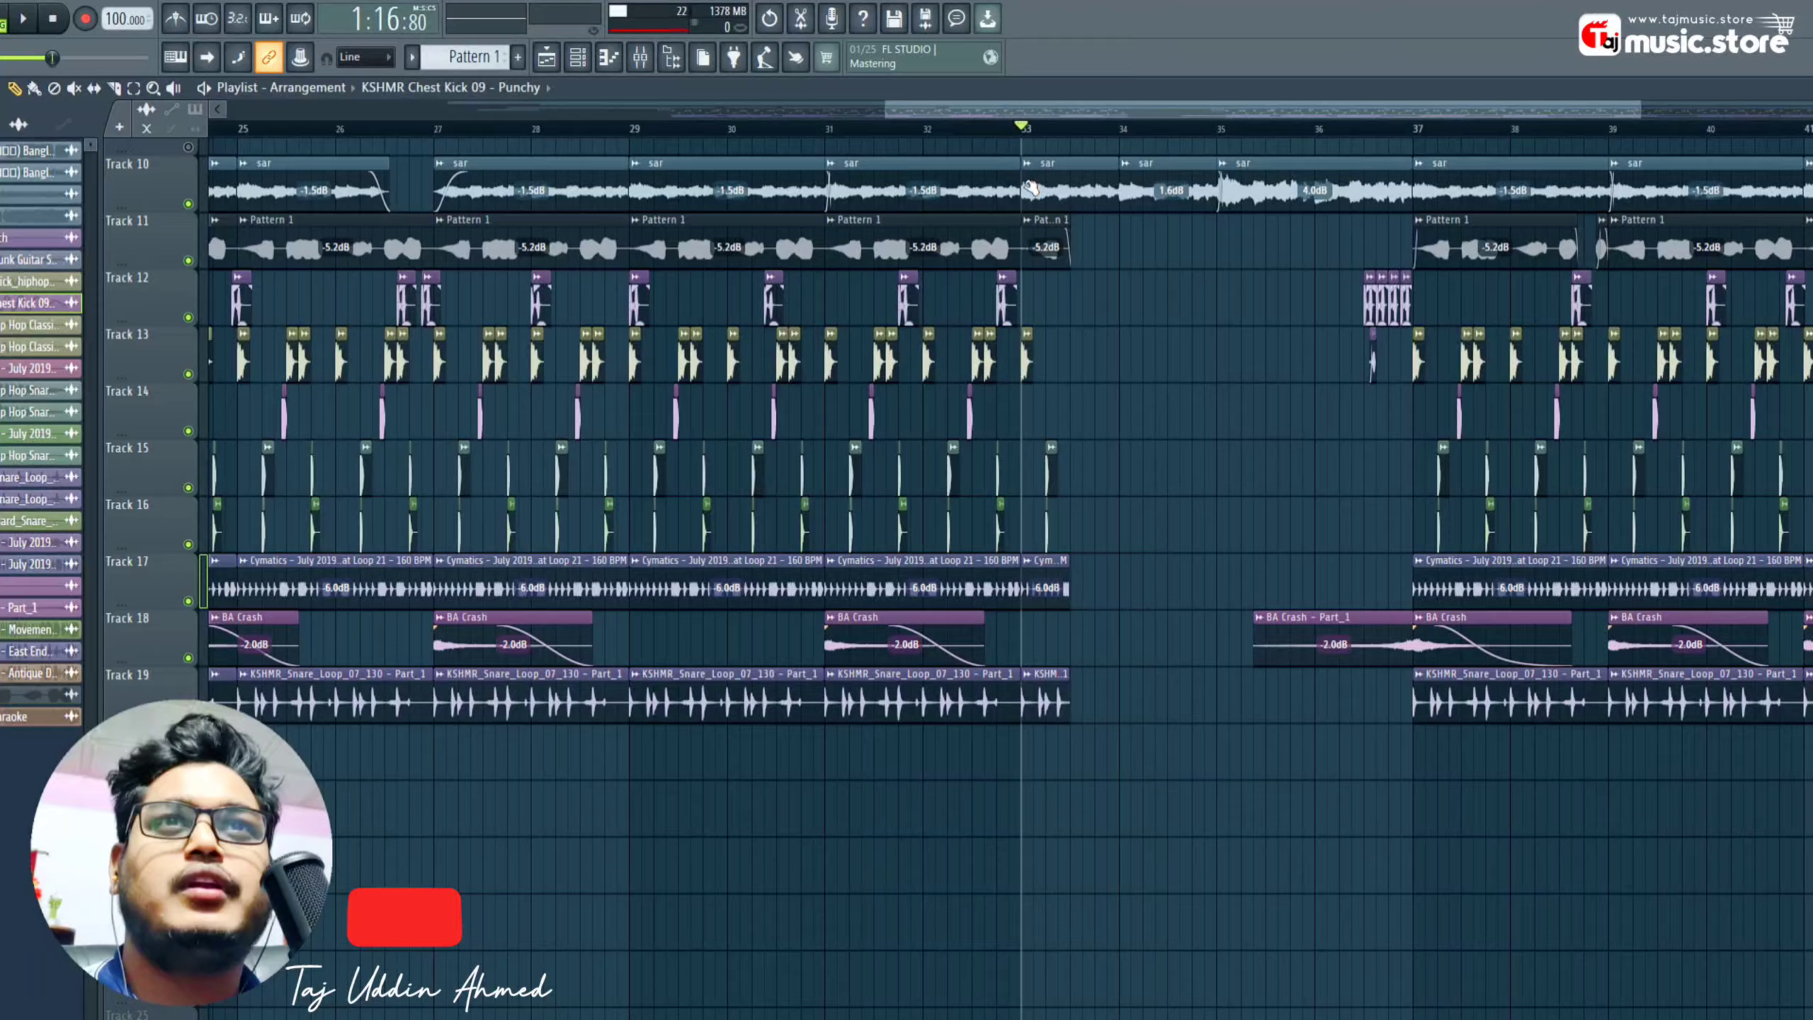
pyautogui.scroll(2, 1030, 188)
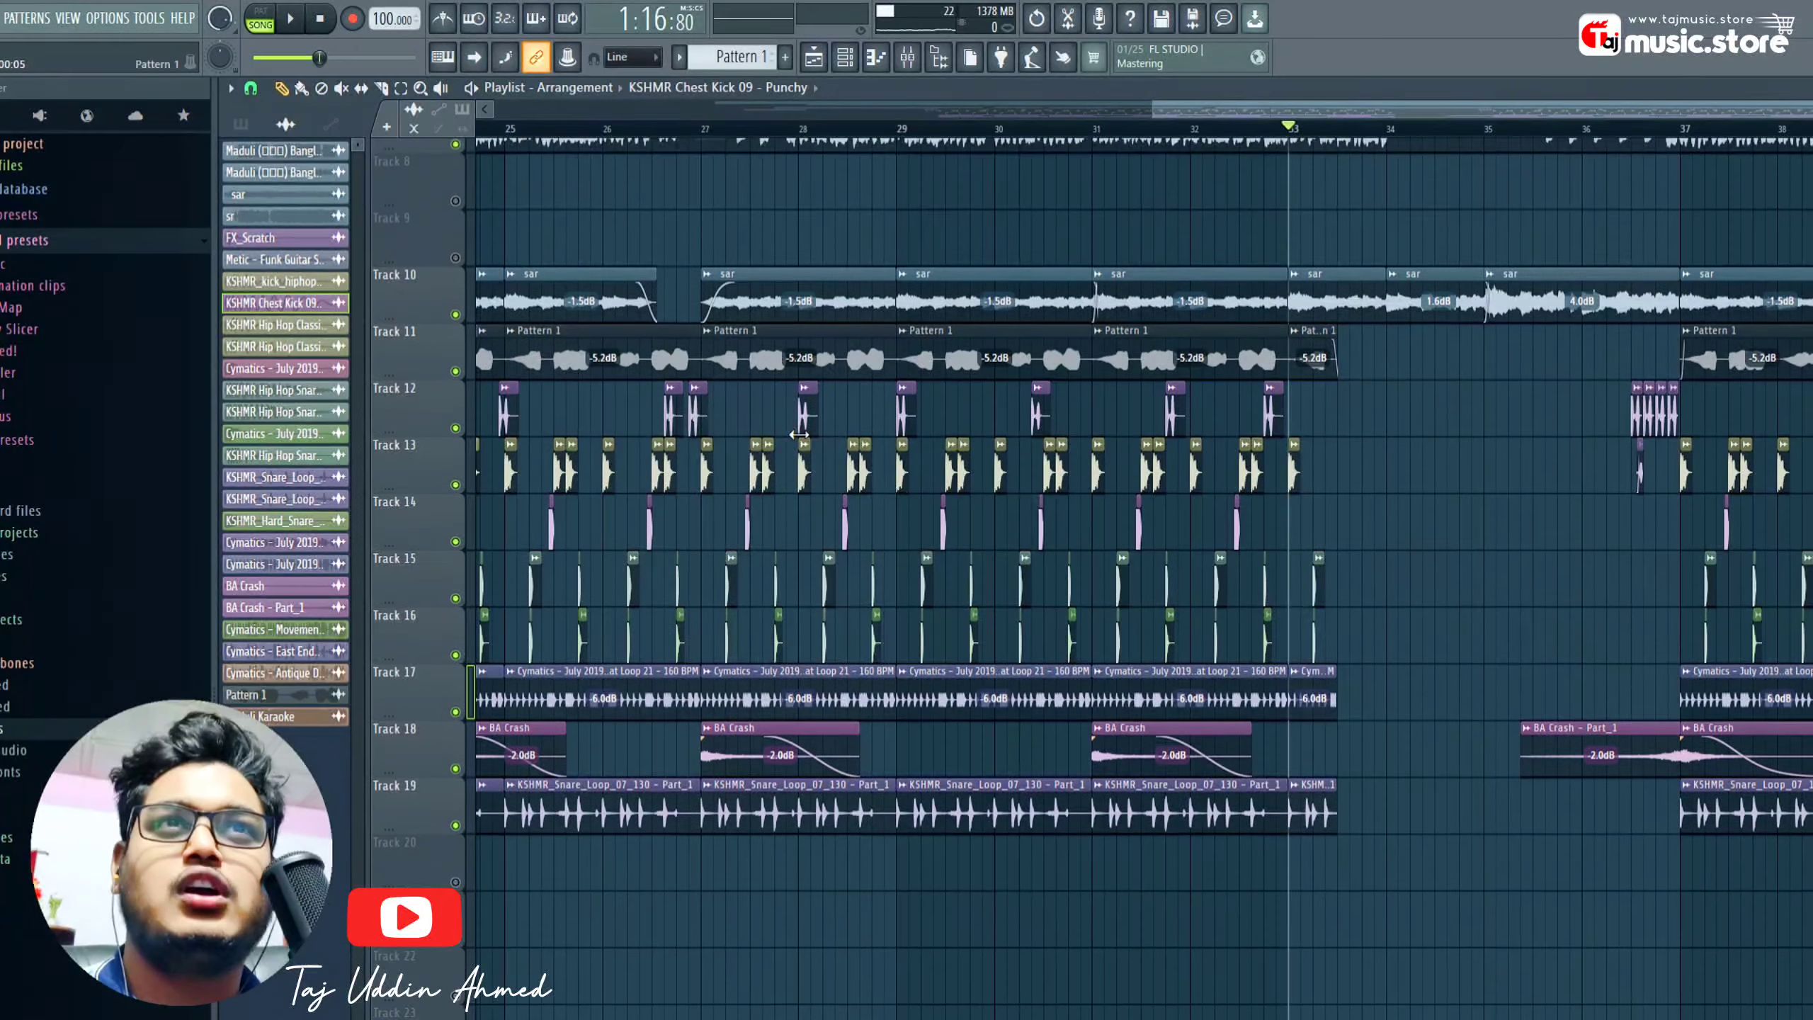
pyautogui.scroll(-1, 798, 433)
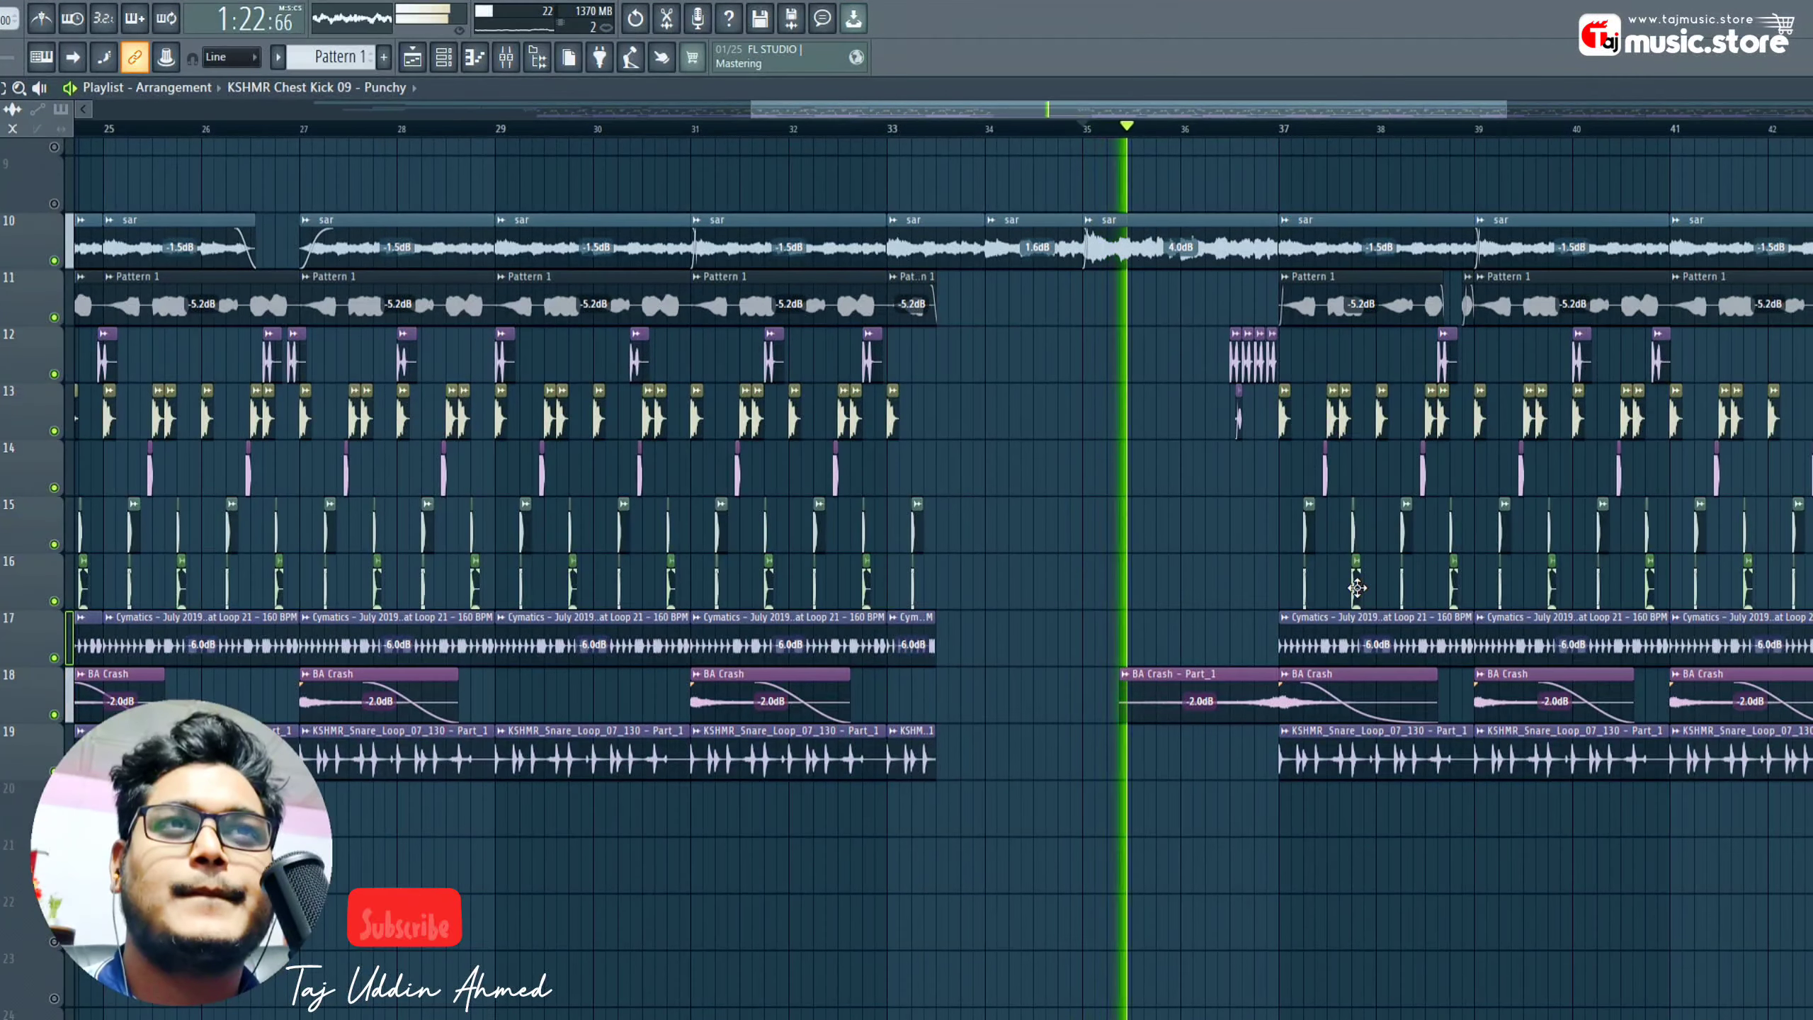
pyautogui.scroll(1, 1099, 650)
pyautogui.scroll(-1, 1096, 656)
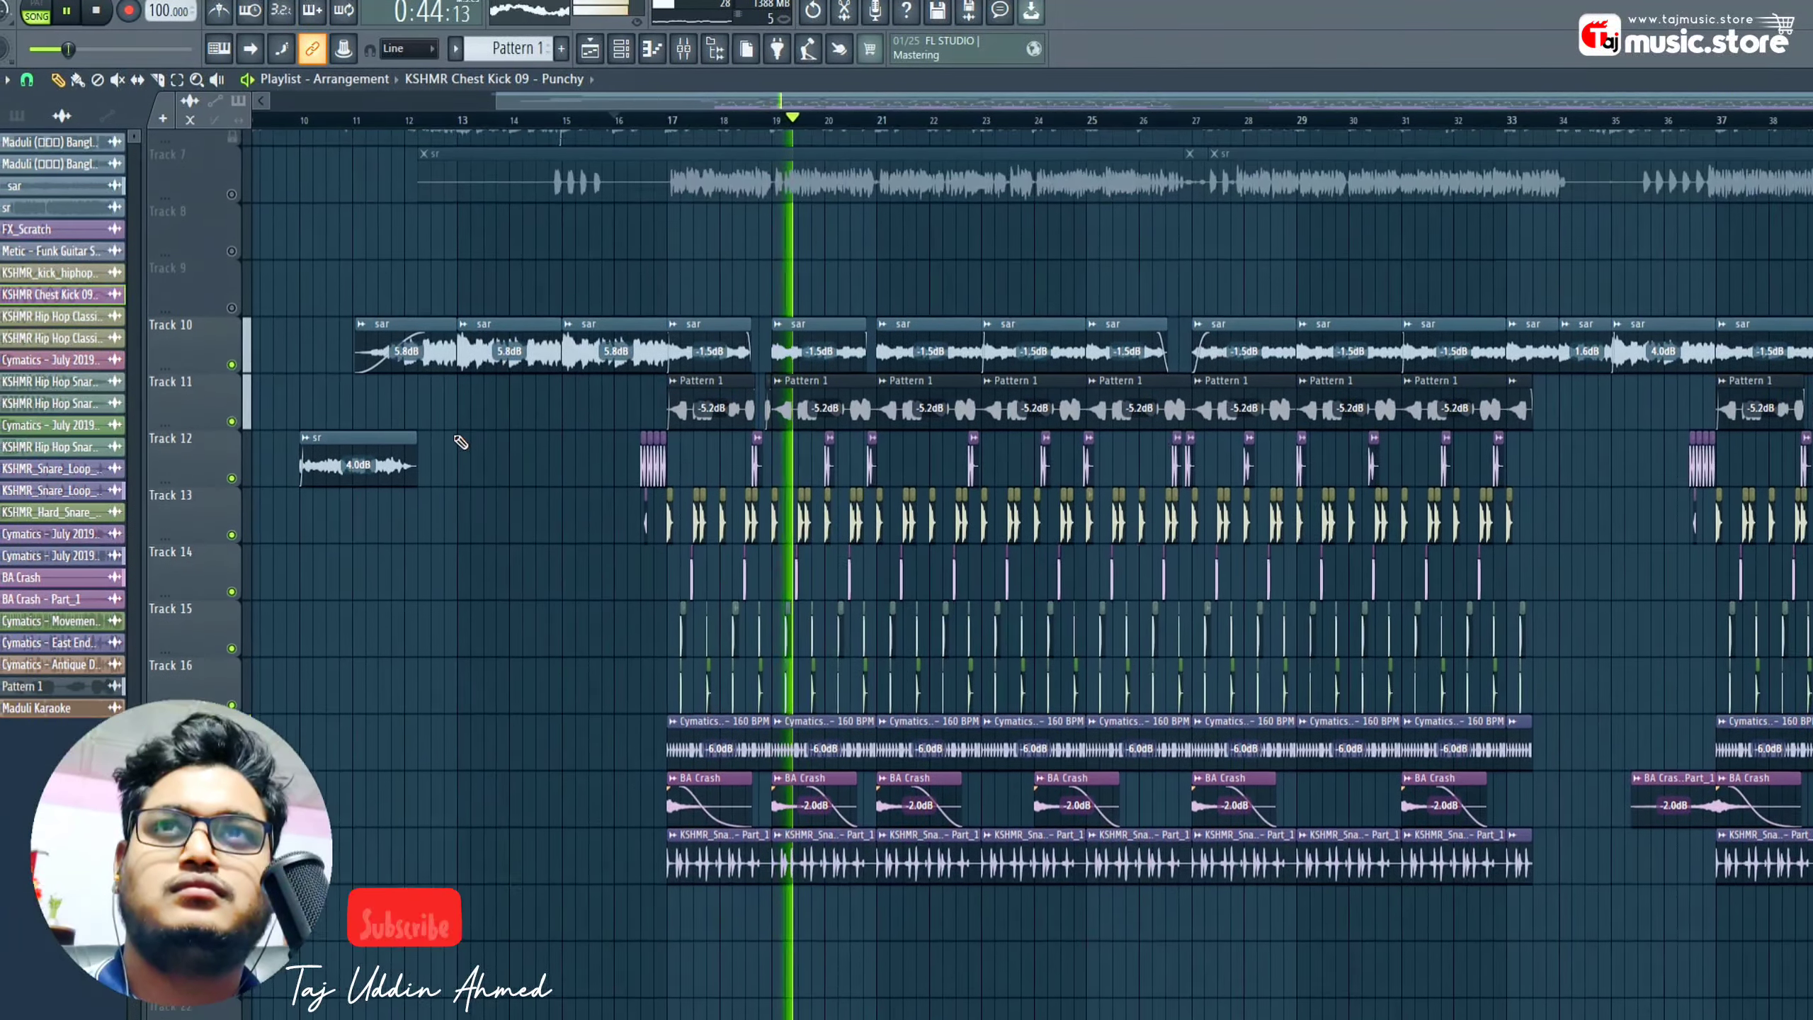
# - Restart playback shortly before the drums enter at bar 17 and listen to Tracks 10 to 19 together
pyautogui.press('space')
pyautogui.scroll(-1, 542, 473)
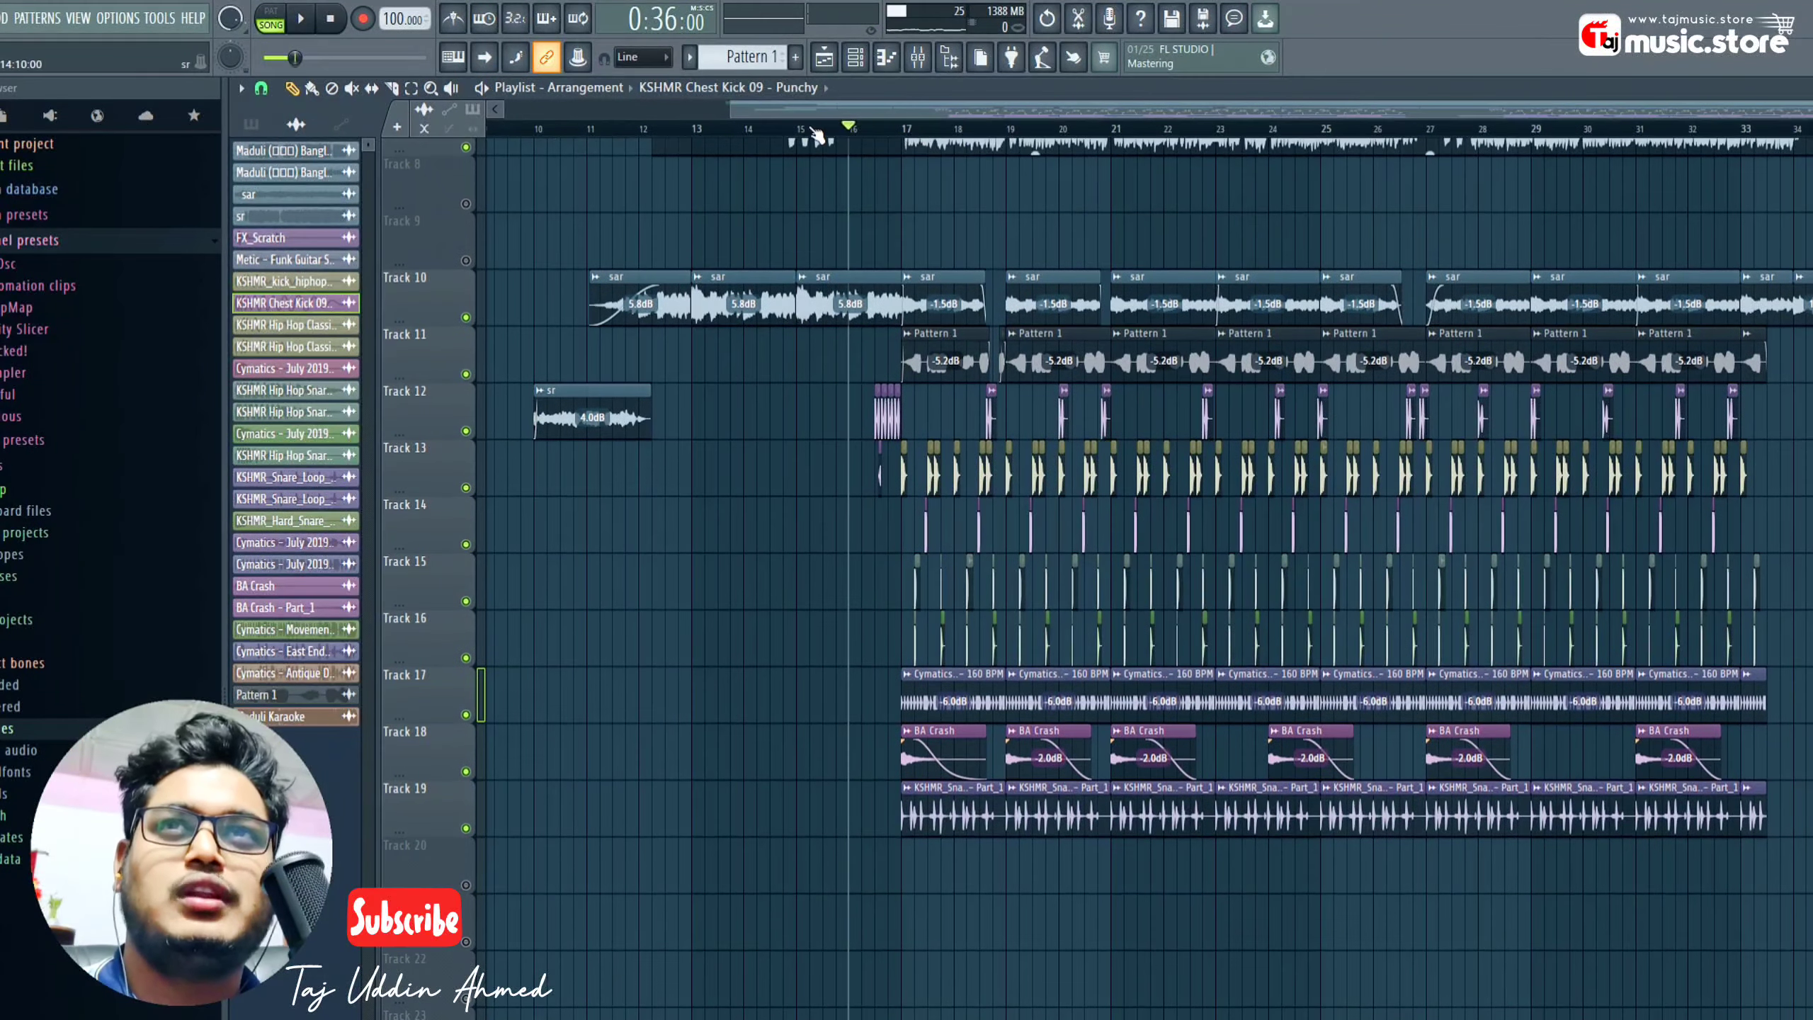
pyautogui.press('space')
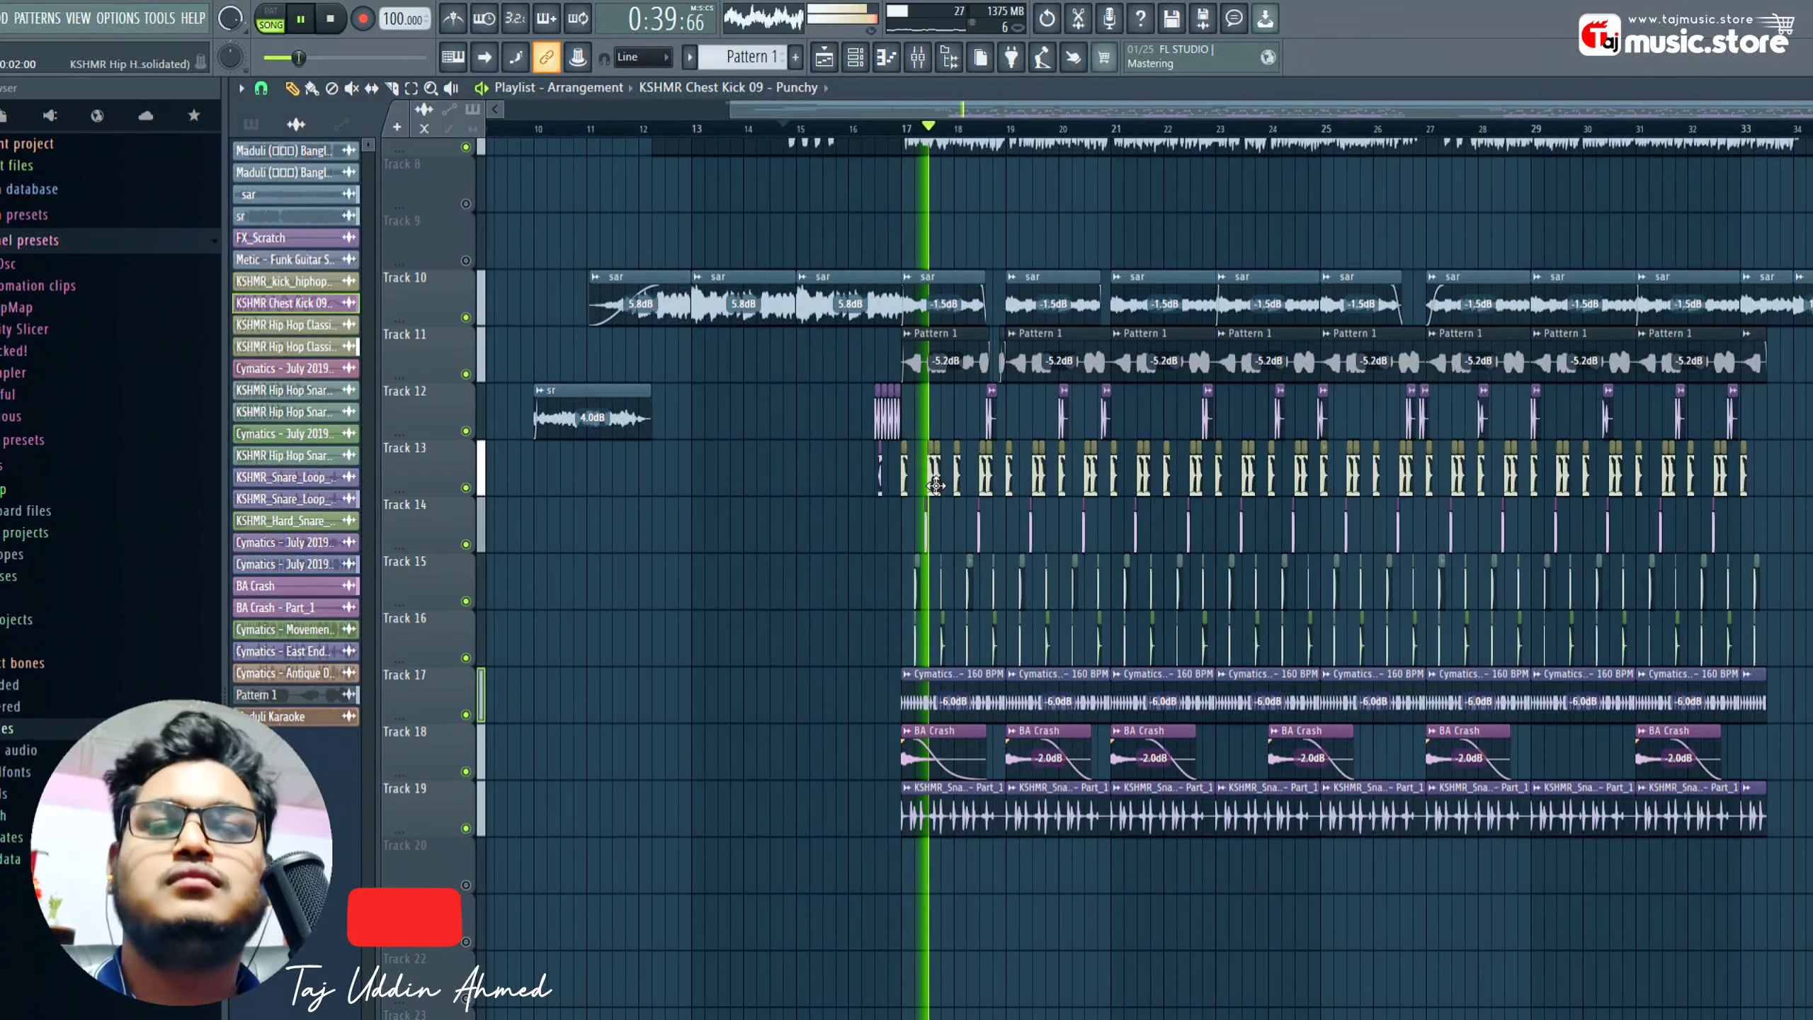
pyautogui.scroll(-2, 764, 591)
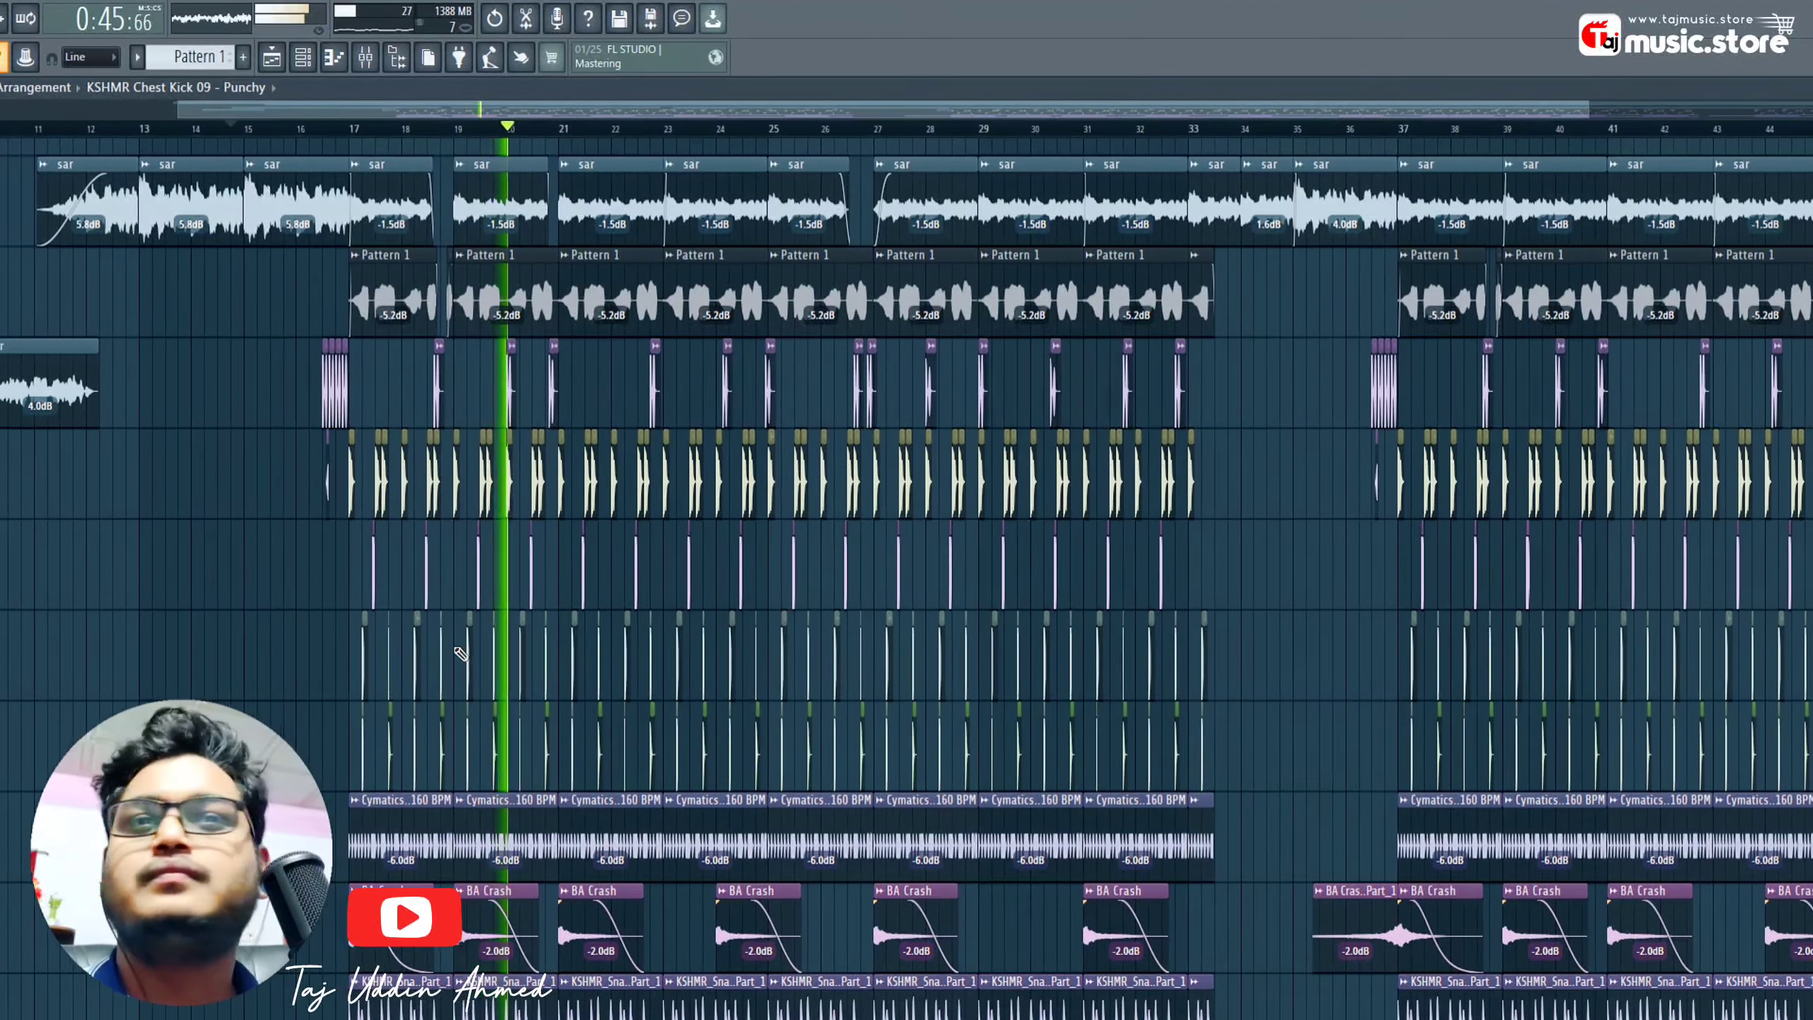
pyautogui.scroll(-2, 460, 641)
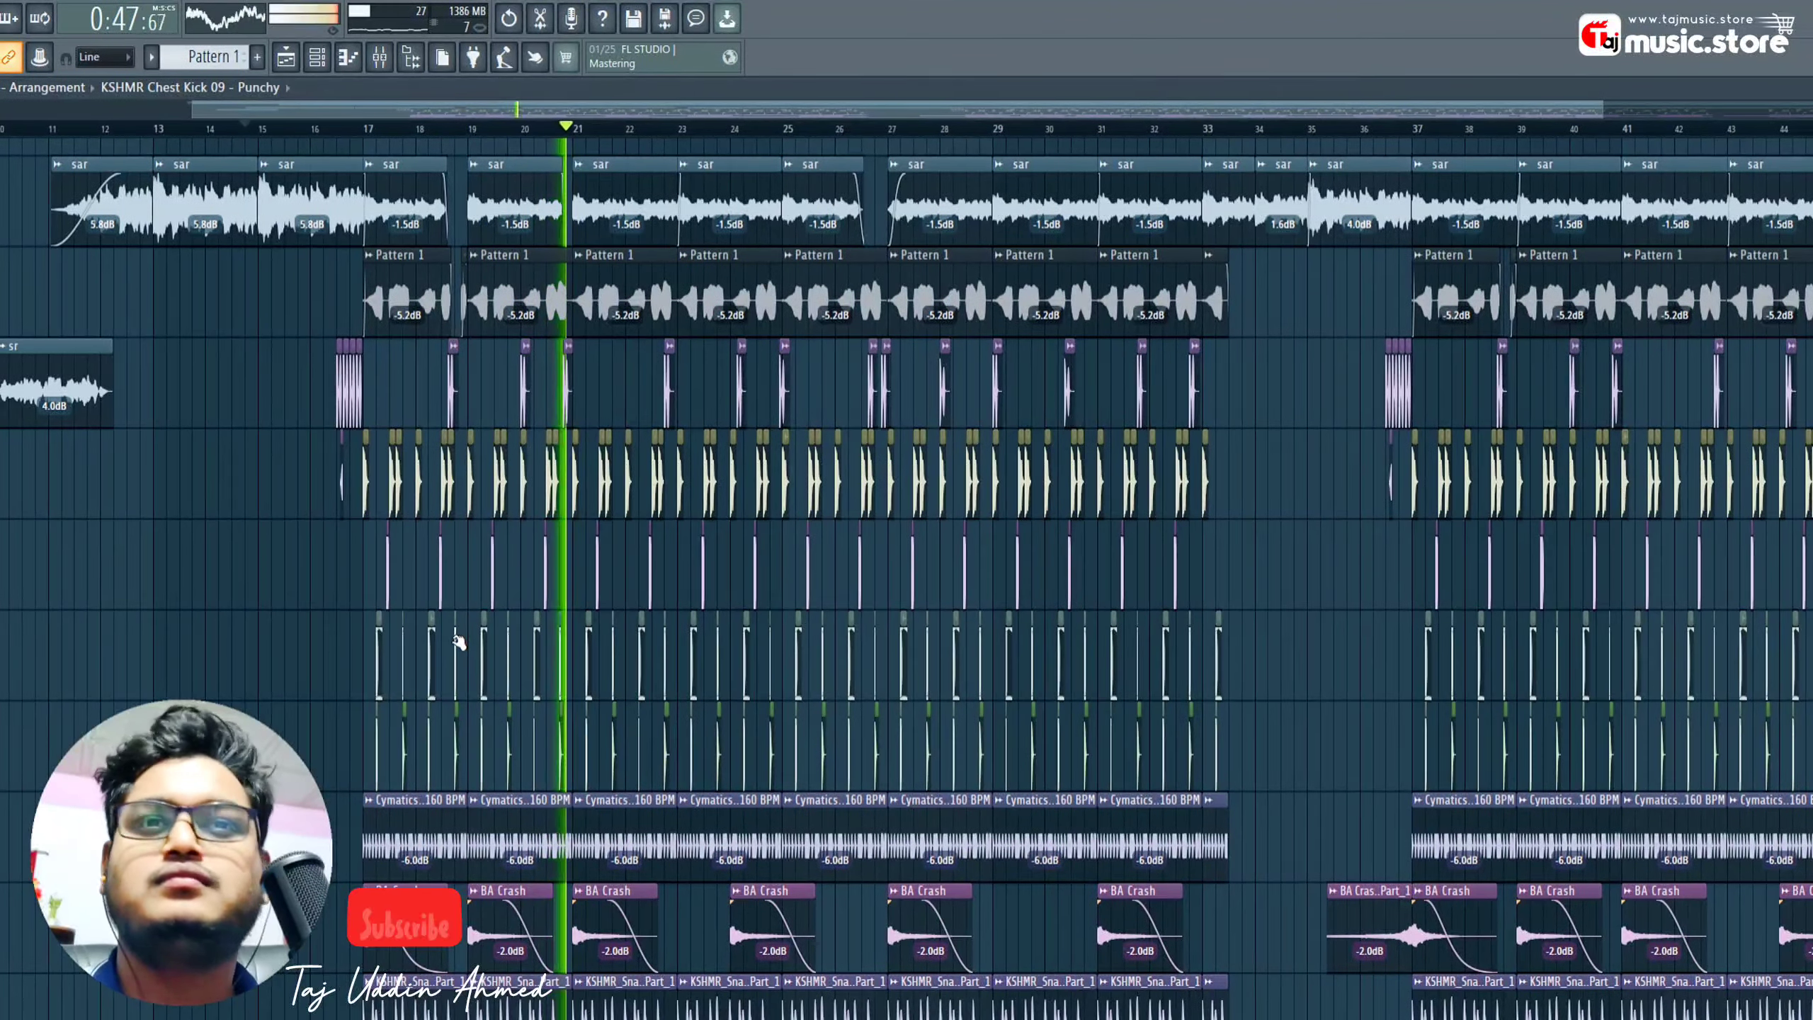